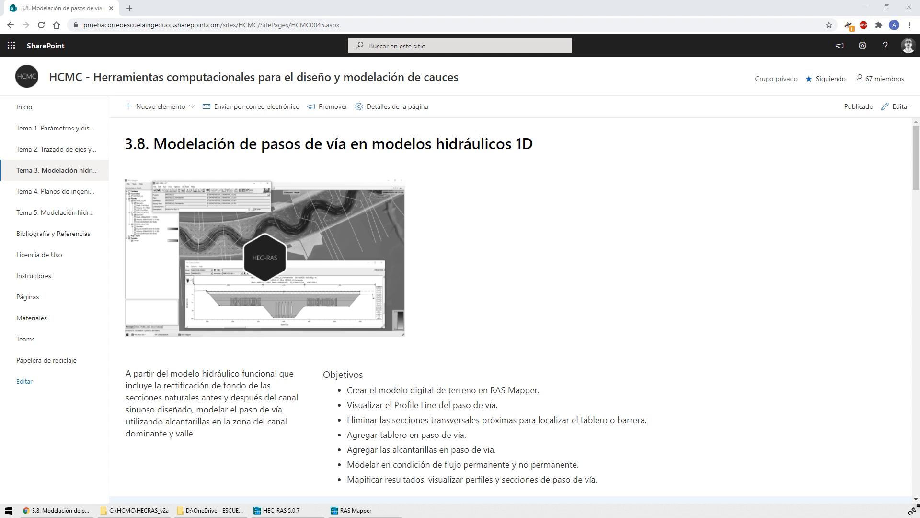
- Open the HCMC course site in a new browser tab and browse to the Datos folder of Tema 3
{"action": "left_click", "coordinate": [130, 10]}
{"action": "left_click", "coordinate": [49, 42]}
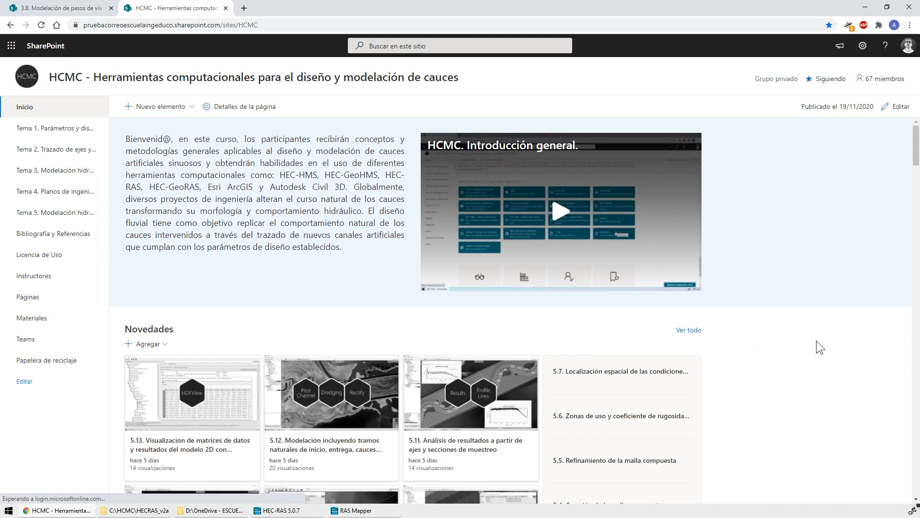
{"action": "scroll", "coordinate": [770, 321], "scroll_direction": "down", "scroll_amount": 7}
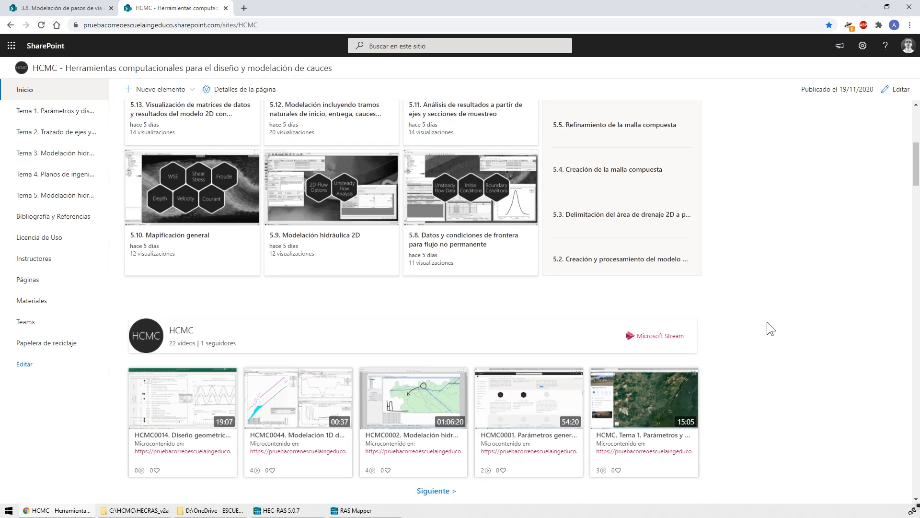
{"action": "left_click", "coordinate": [65, 153]}
{"action": "scroll", "coordinate": [321, 308], "scroll_direction": "down", "scroll_amount": 5}
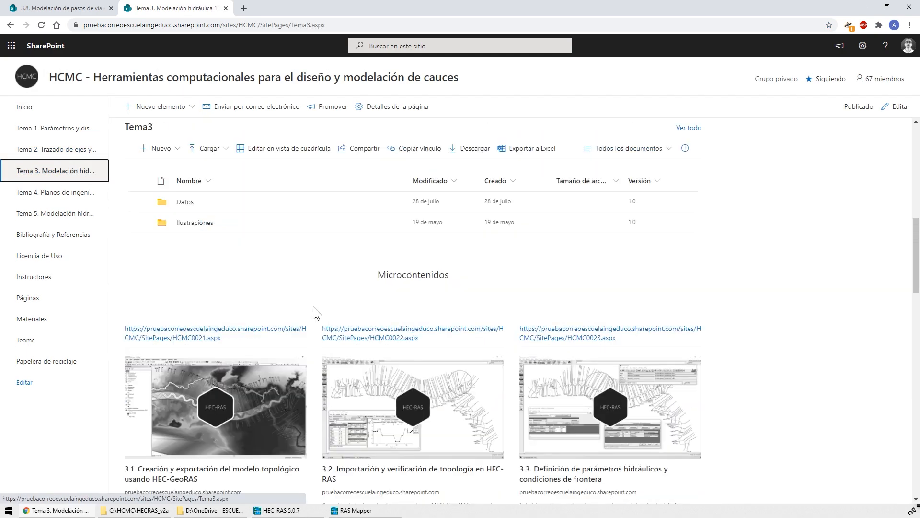
{"action": "left_click", "coordinate": [189, 202]}
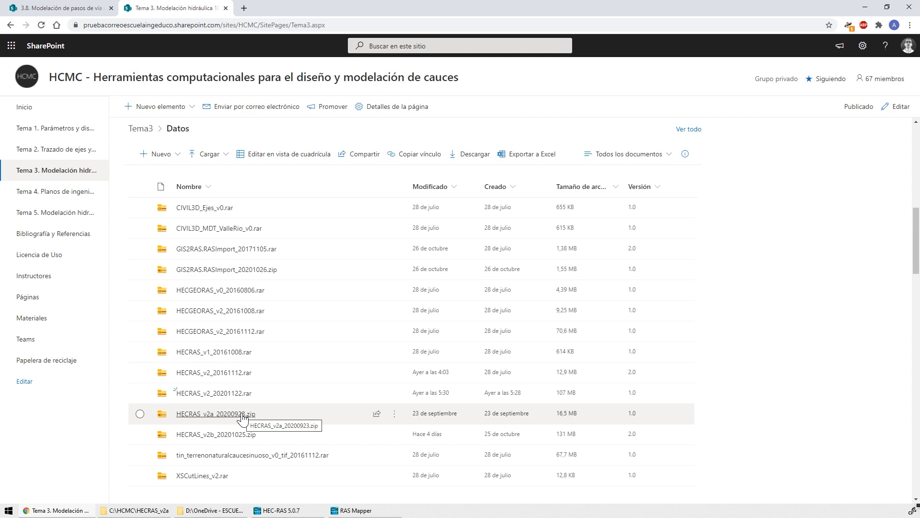
- In File Explorer, extract the HECRAS_v2b folder from HECRAS_v2b_20201025.zip in the Tema3 Datos folder into C:\HCMC
{"action": "left_click", "coordinate": [142, 510]}
{"action": "left_click", "coordinate": [199, 510]}
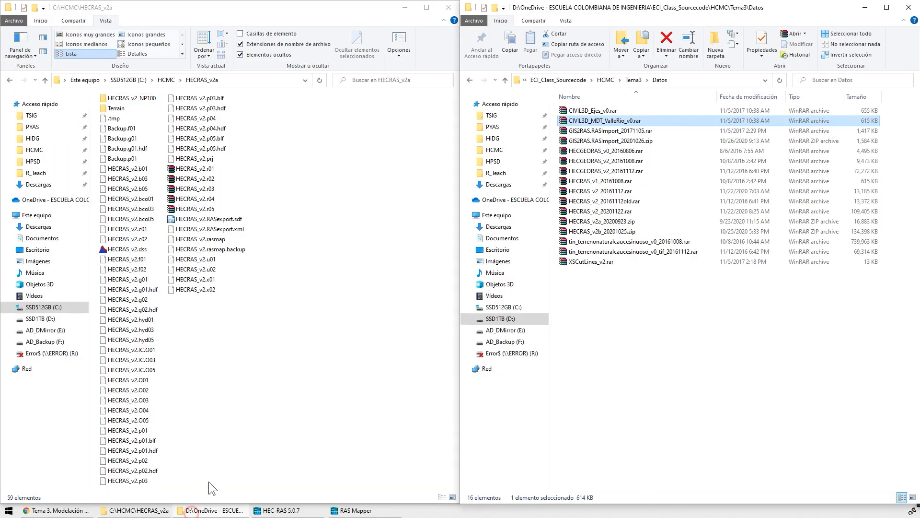
{"action": "left_click", "coordinate": [166, 81]}
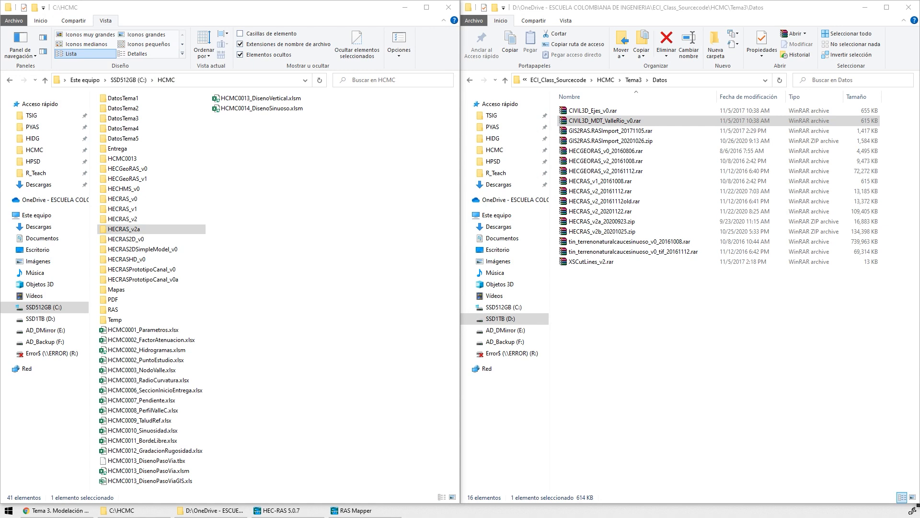
{"action": "left_click", "coordinate": [610, 222]}
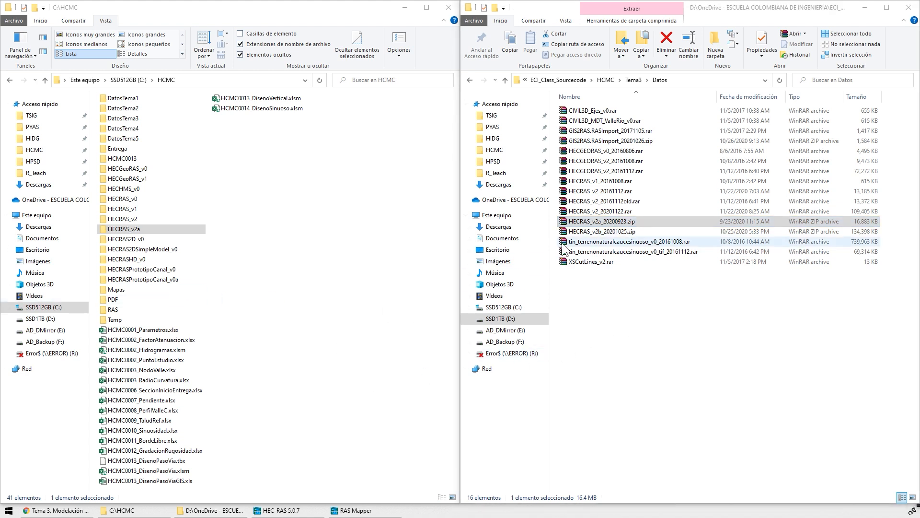
{"action": "double_click", "coordinate": [623, 233]}
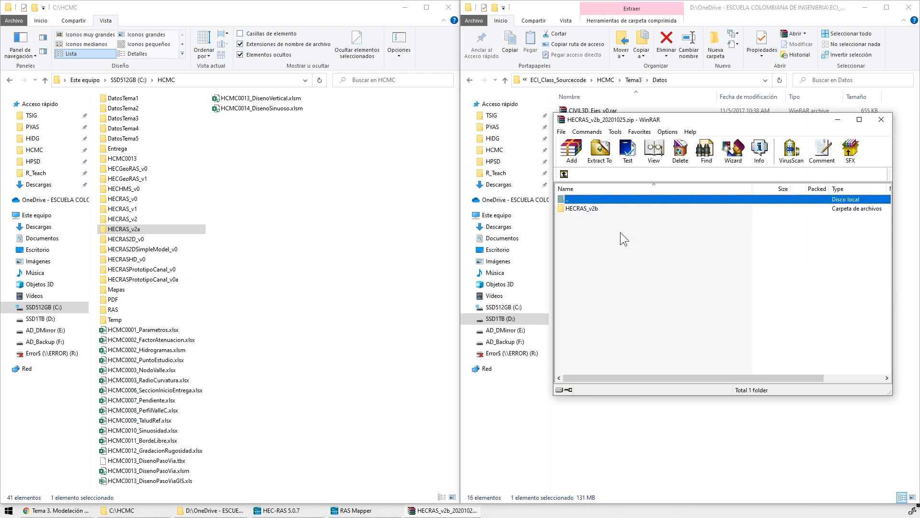
{"action": "left_click_drag", "start_coordinate": [594, 209], "coordinate": [385, 225]}
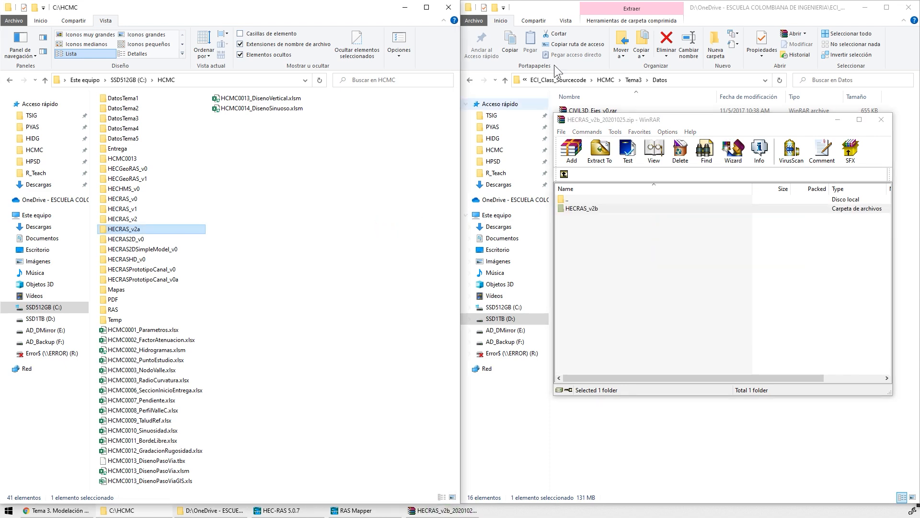
{"action": "left_click", "coordinate": [881, 119]}
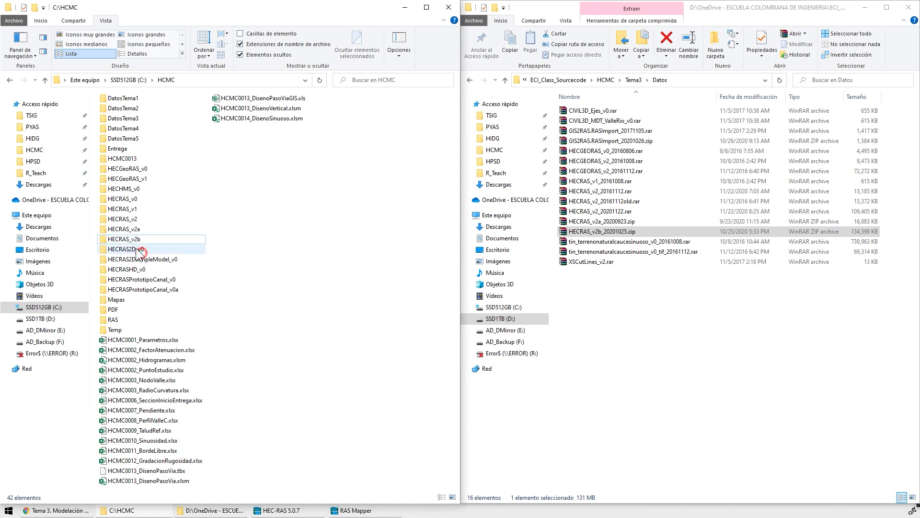
- Look at the terrain raster files in the MDT folder of the extracted HECRAS_v2b and minimize the source data window
{"action": "left_click", "coordinate": [124, 239]}
{"action": "double_click", "coordinate": [123, 238]}
{"action": "double_click", "coordinate": [111, 107]}
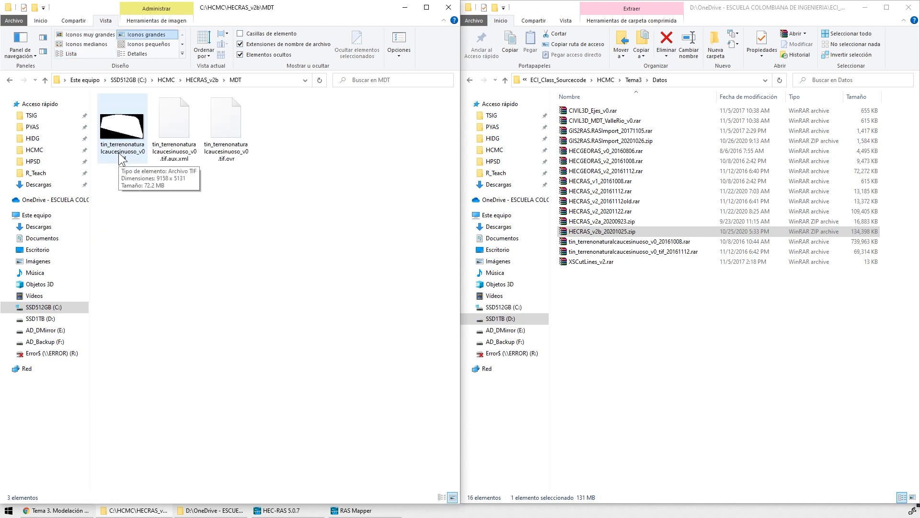
{"action": "left_click", "coordinate": [865, 7]}
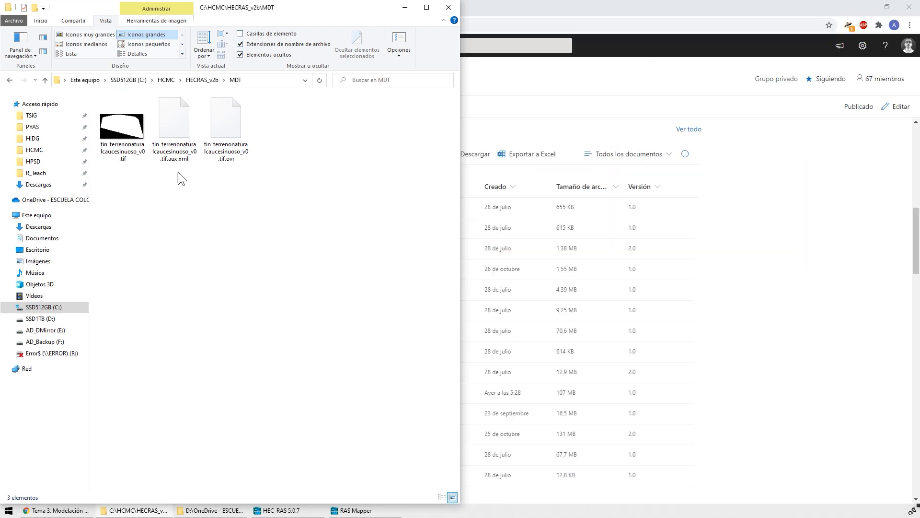
- Examine the bridge and culvert invert shapefiles in the SHP folder of HECRAS_v2b, and return to the HECRAS_v2b folder
{"action": "key", "text": "alt+Left"}
{"action": "double_click", "coordinate": [113, 128]}
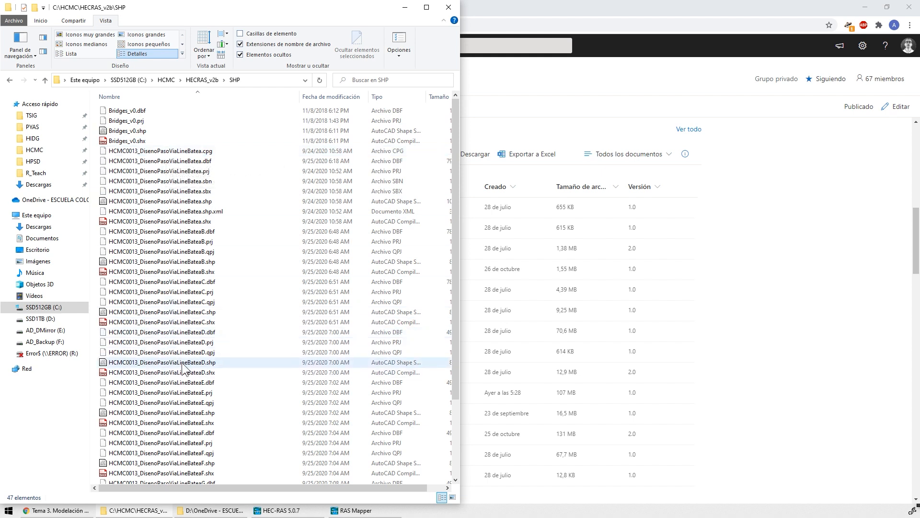
{"action": "left_click", "coordinate": [161, 152]}
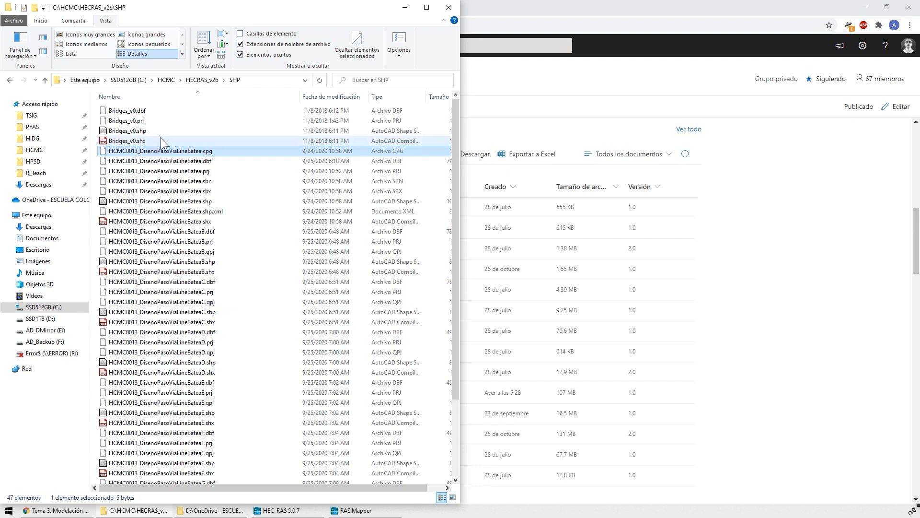
{"action": "left_click", "coordinate": [128, 111]}
{"action": "left_click", "coordinate": [128, 141]}
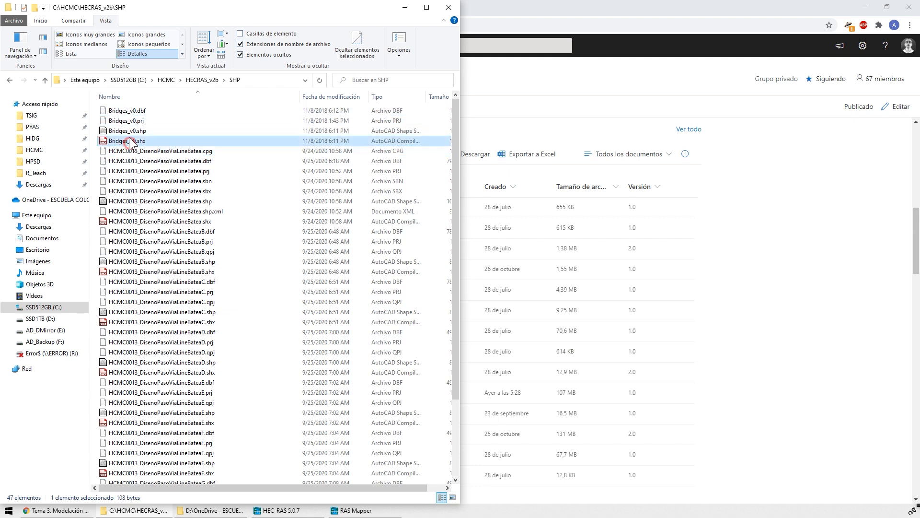
{"action": "scroll", "coordinate": [208, 211], "scroll_direction": "down", "scroll_amount": 3}
{"action": "scroll", "coordinate": [206, 211], "scroll_direction": "up", "scroll_amount": 3}
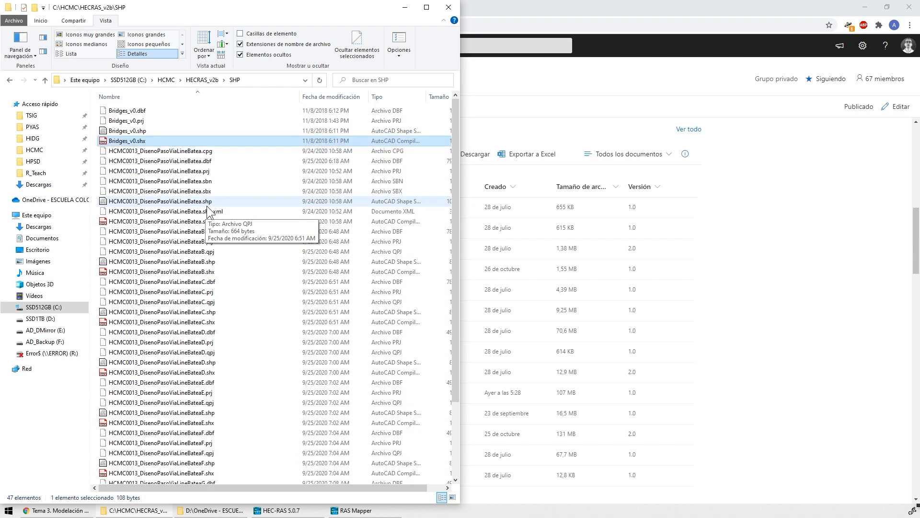
{"action": "left_click", "coordinate": [192, 82]}
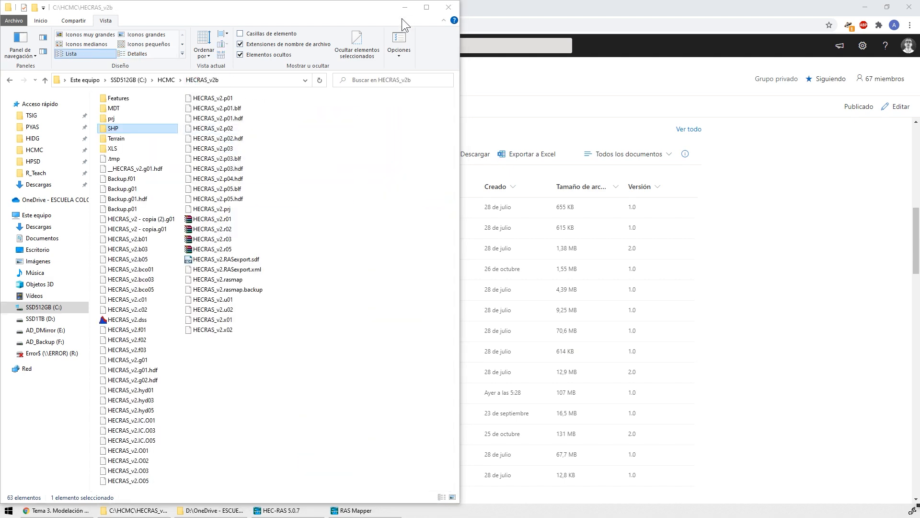
- Switch to HEC-RAS, close RAS Mapper, and minimize the File Explorer and browser windows
{"action": "left_click", "coordinate": [309, 512]}
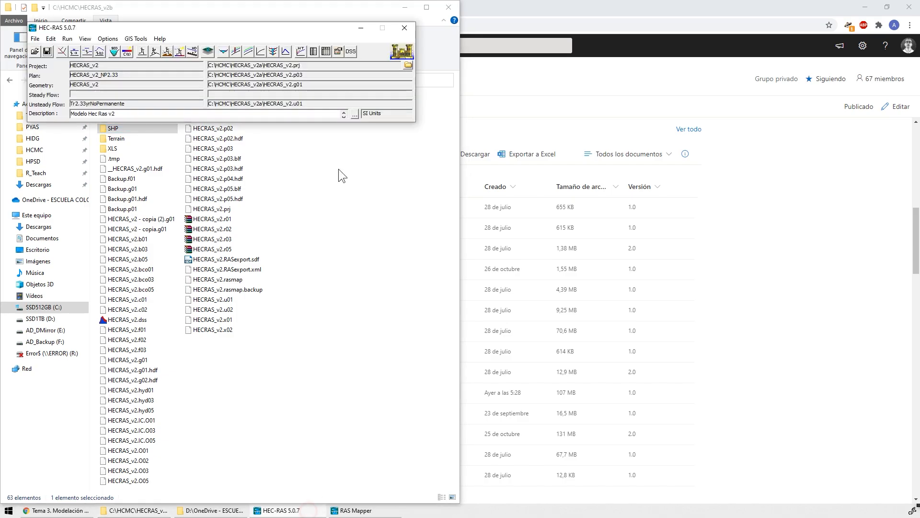
{"action": "left_click", "coordinate": [354, 510]}
{"action": "left_click", "coordinate": [909, 6]}
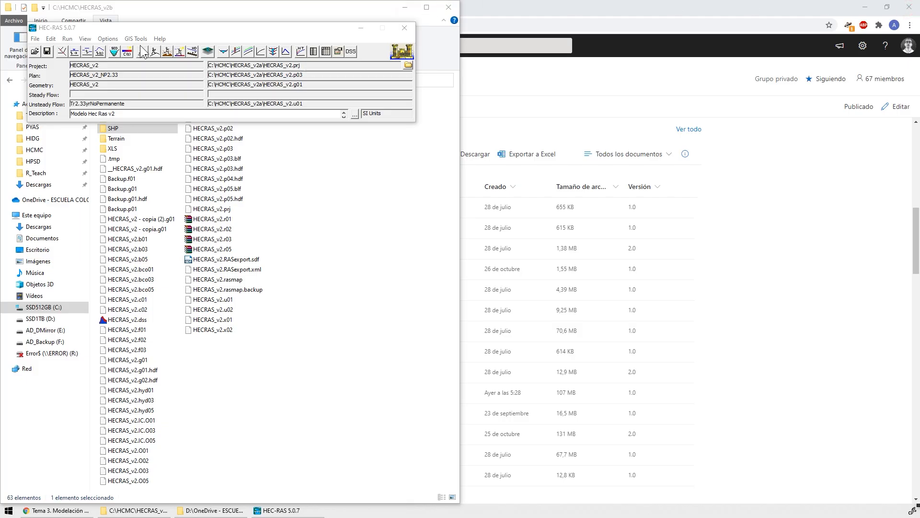
{"action": "left_click", "coordinate": [403, 8]}
{"action": "left_click", "coordinate": [865, 7]}
- Open the HECRAS_v2 project from the folder C:\HCMC\HECRAS_v2b
{"action": "left_click", "coordinate": [36, 52]}
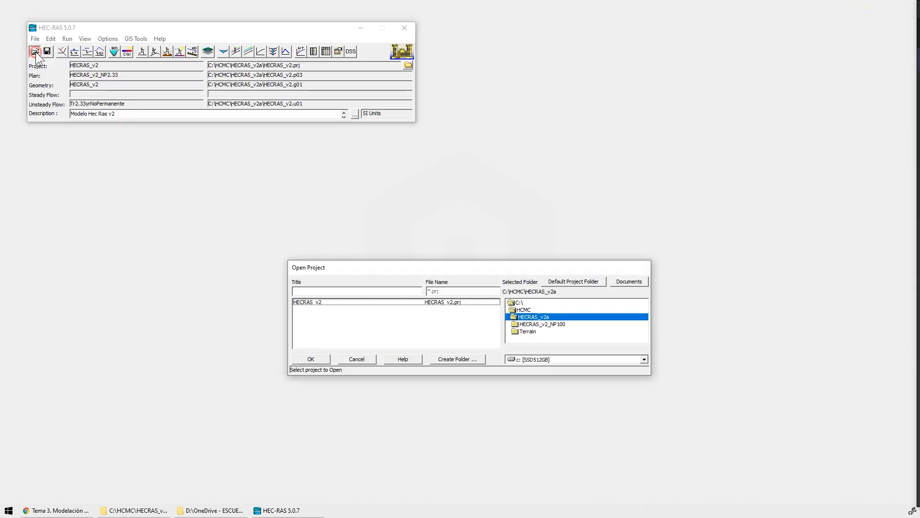
{"action": "double_click", "coordinate": [527, 310]}
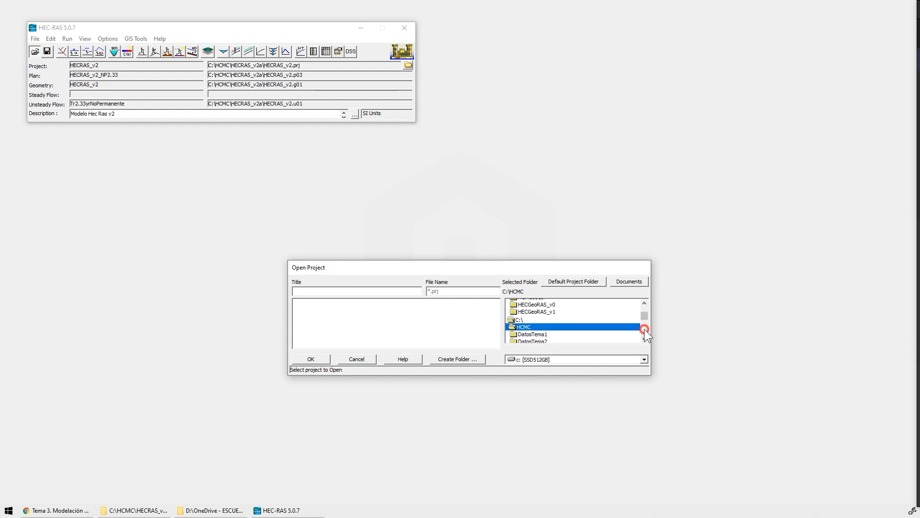
{"action": "scroll", "coordinate": [644, 329], "scroll_direction": "down", "scroll_amount": 2}
{"action": "scroll", "coordinate": [542, 341], "scroll_direction": "down", "scroll_amount": 1}
{"action": "double_click", "coordinate": [542, 338]}
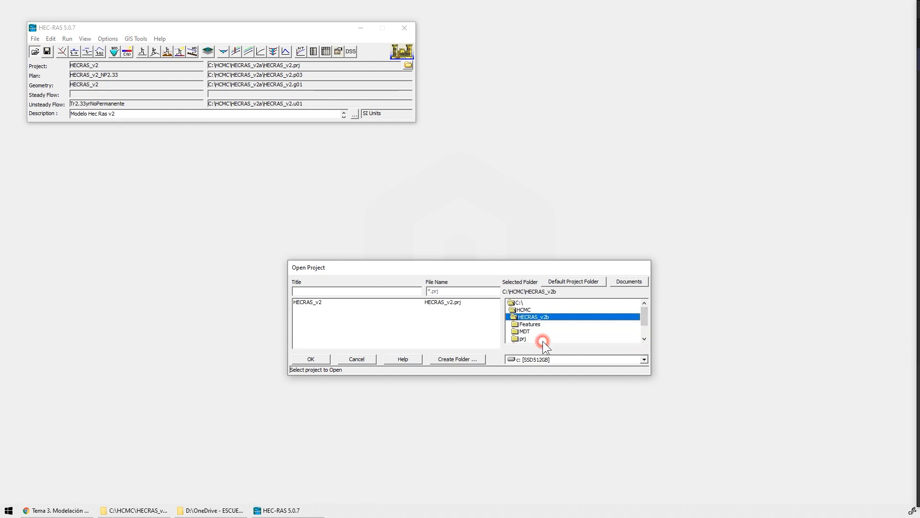
{"action": "left_click", "coordinate": [316, 303]}
{"action": "left_click", "coordinate": [318, 358]}
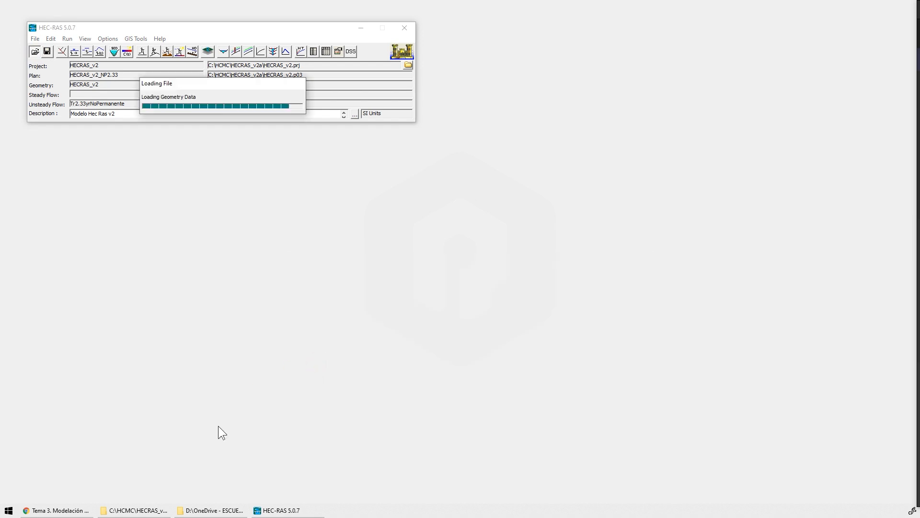
- Open the workbook HCMC0013_DisenoPasoVia.xlsm from the XLS folder of HECRAS_v2b in Excel and show the SeccionCompuesta sheet
{"action": "left_click", "coordinate": [144, 510]}
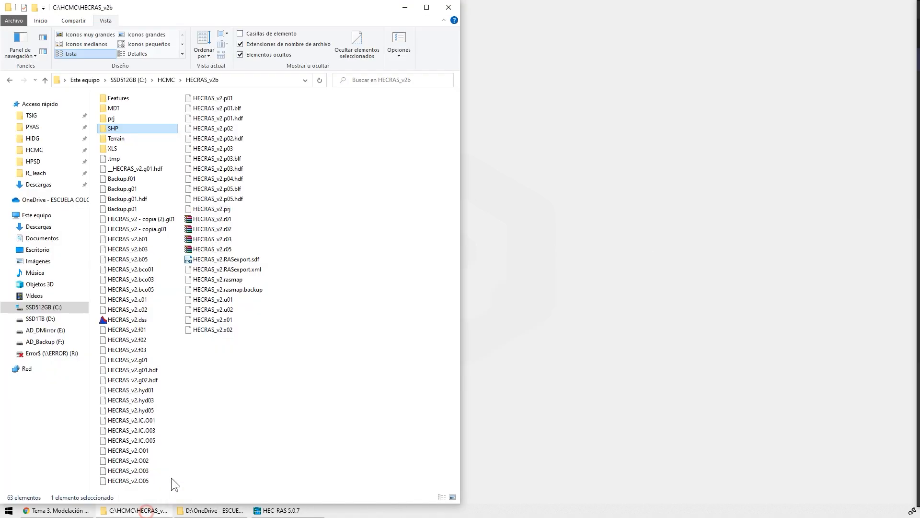
{"action": "double_click", "coordinate": [110, 148]}
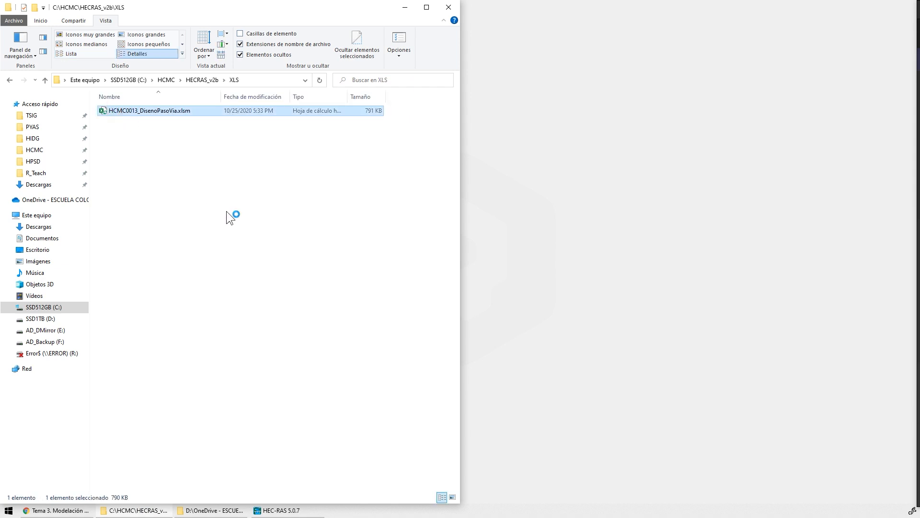
{"action": "left_click", "coordinate": [405, 7]}
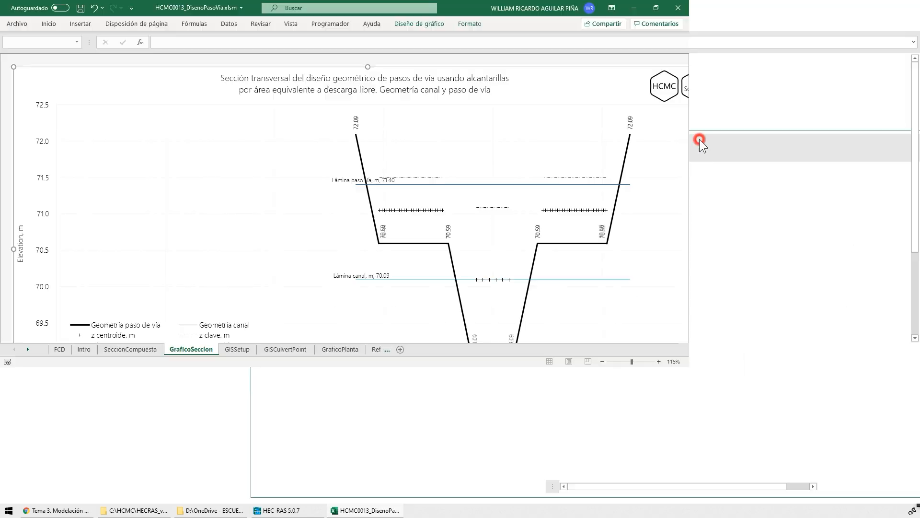
{"action": "key", "text": "ctrl+Page_Up"}
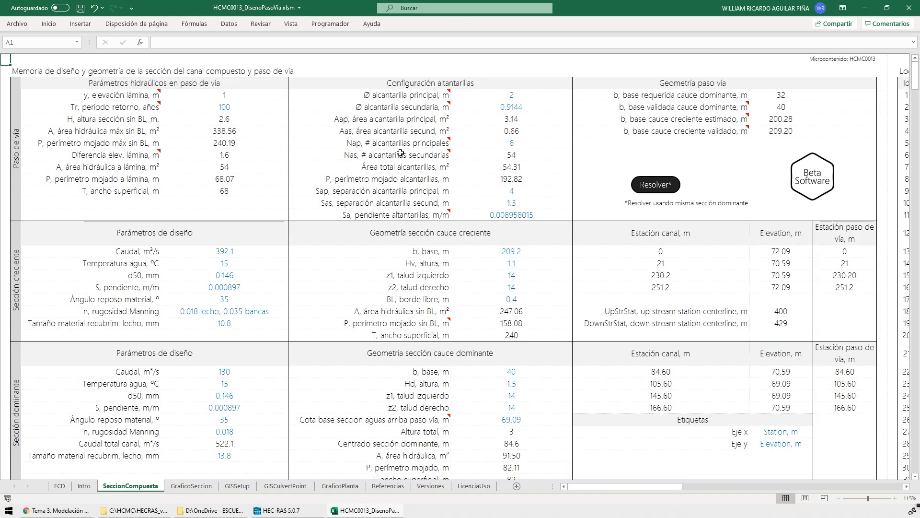
- Review the water surface height, return period, main and secondary culvert counts, and the culvert location tables in the road crossing design
{"action": "left_click", "coordinate": [231, 96]}
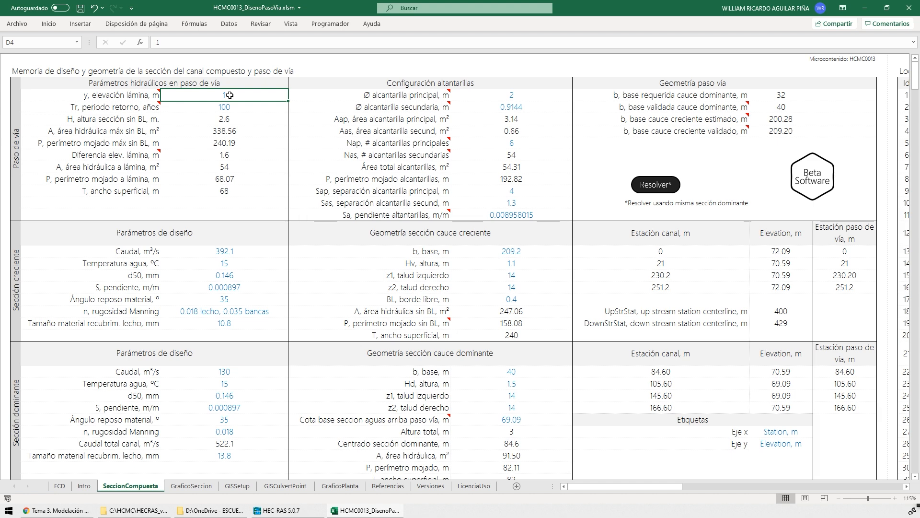
{"action": "left_click", "coordinate": [238, 109]}
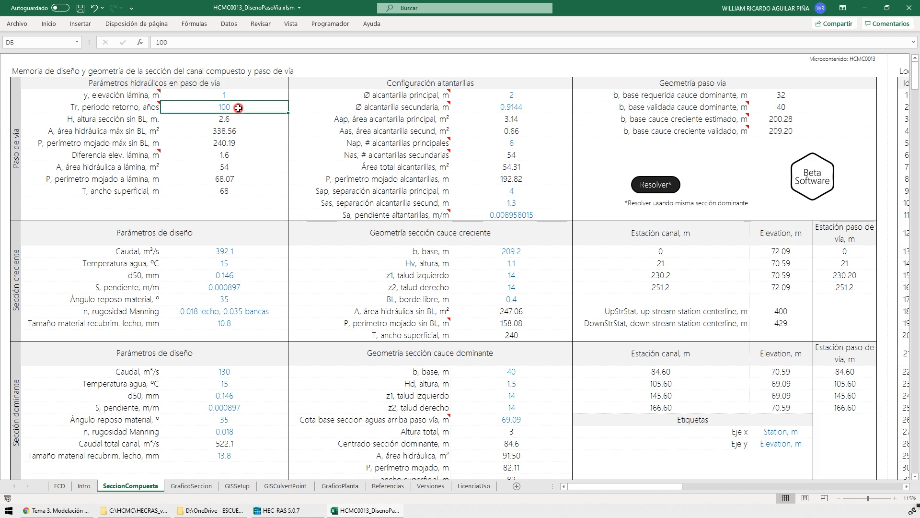
{"action": "left_click", "coordinate": [239, 98]}
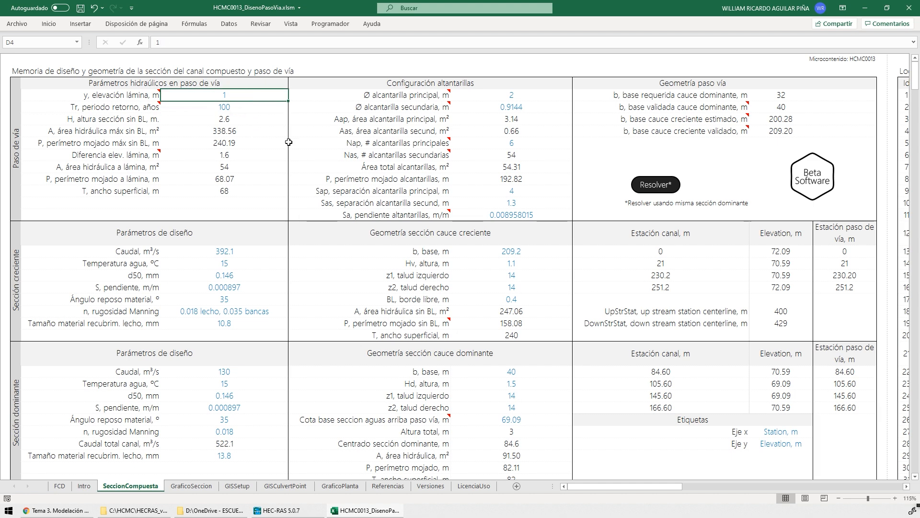
{"action": "left_click", "coordinate": [238, 109]}
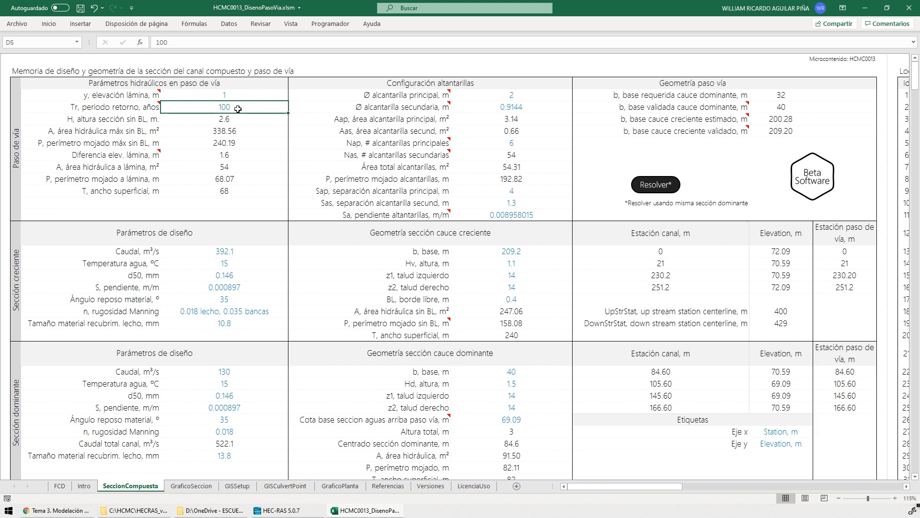
{"action": "left_click", "coordinate": [526, 145]}
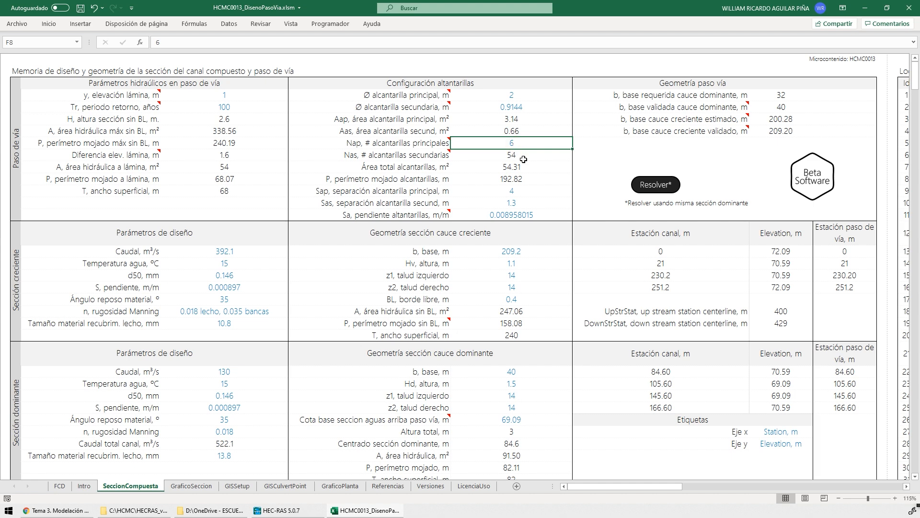
{"action": "left_click", "coordinate": [525, 158]}
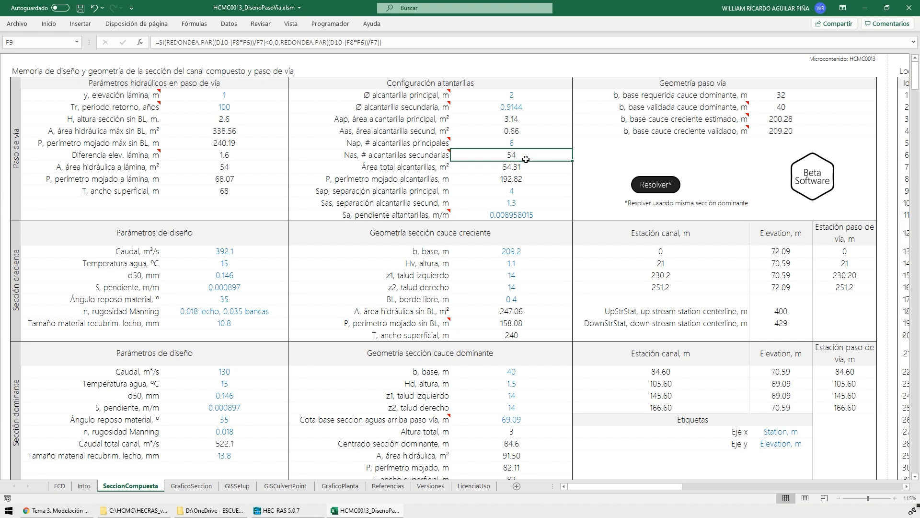
{"action": "left_click", "coordinate": [587, 484]}
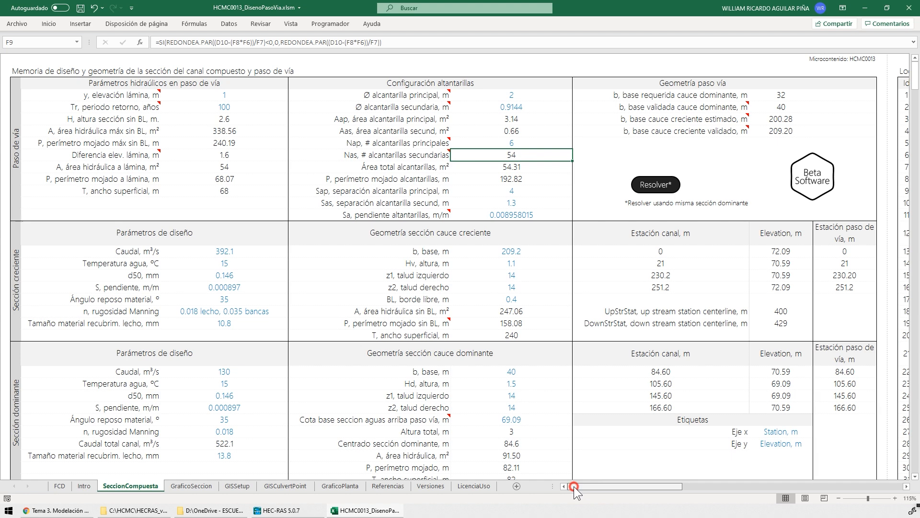
{"action": "left_click_drag", "start_coordinate": [573, 486], "coordinate": [653, 489]}
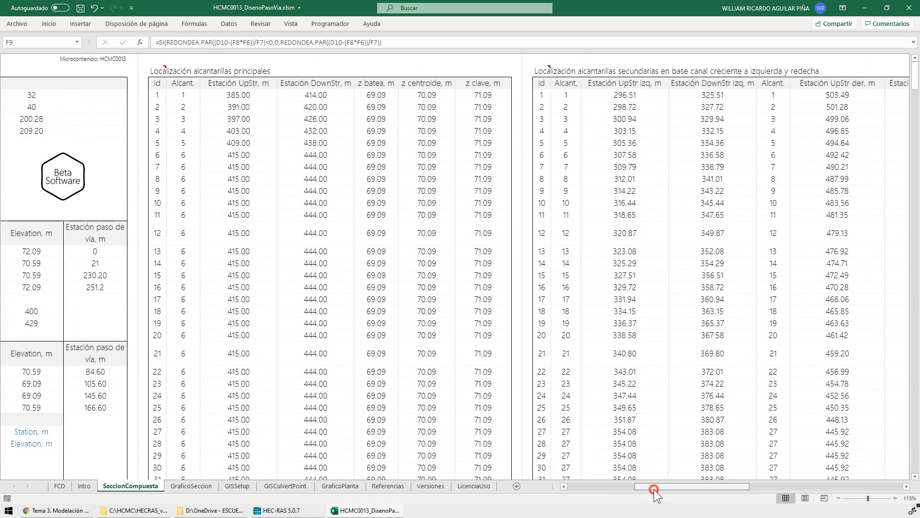
- Examine the upstream and downstream stations and z elevations of the six main culverts in the principal culvert location table
{"action": "left_click", "coordinate": [170, 70]}
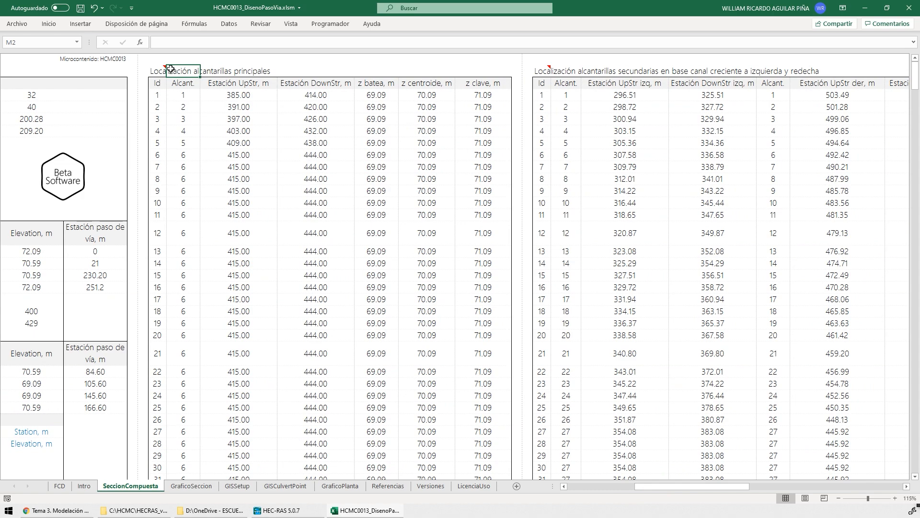
{"action": "left_click", "coordinate": [238, 96]}
{"action": "left_click_drag", "start_coordinate": [246, 82], "coordinate": [459, 357]}
{"action": "scroll", "coordinate": [291, 227], "scroll_direction": "down", "scroll_amount": 3}
{"action": "scroll", "coordinate": [291, 230], "scroll_direction": "up", "scroll_amount": 3}
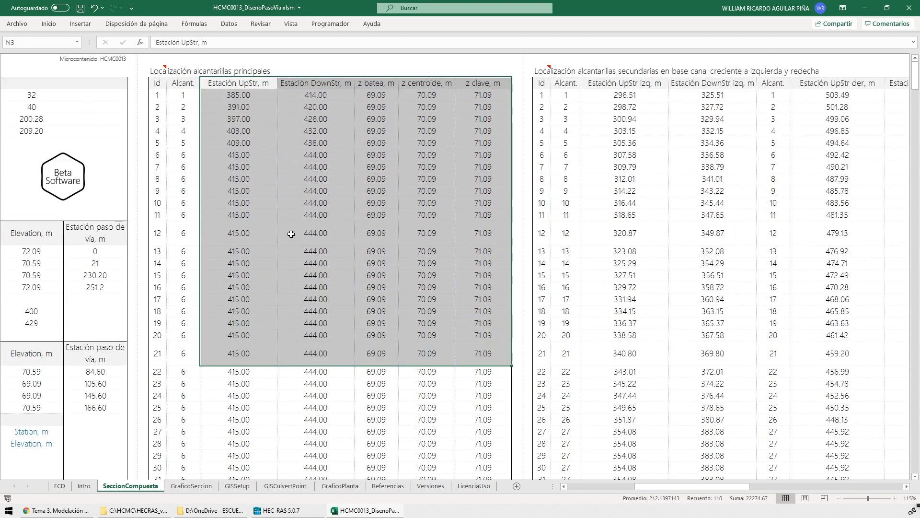
{"action": "left_click", "coordinate": [243, 140]}
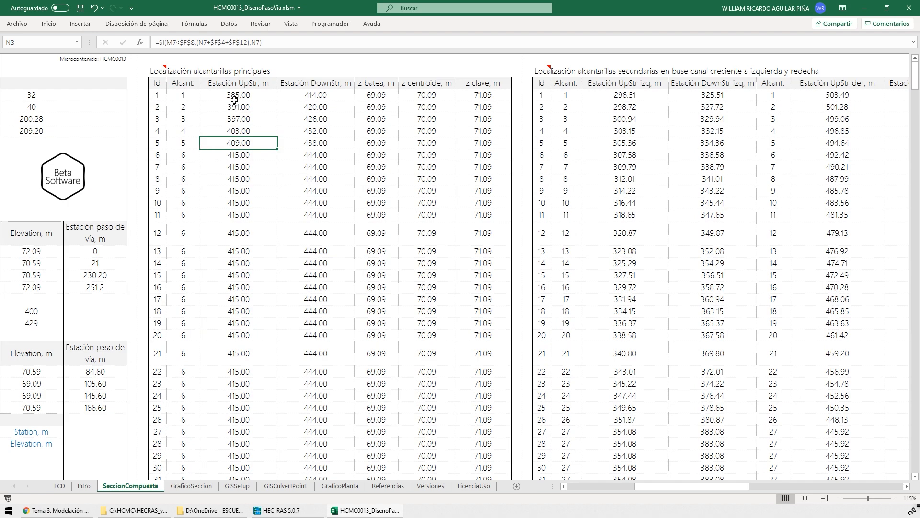
{"action": "left_click_drag", "start_coordinate": [224, 93], "coordinate": [476, 154]}
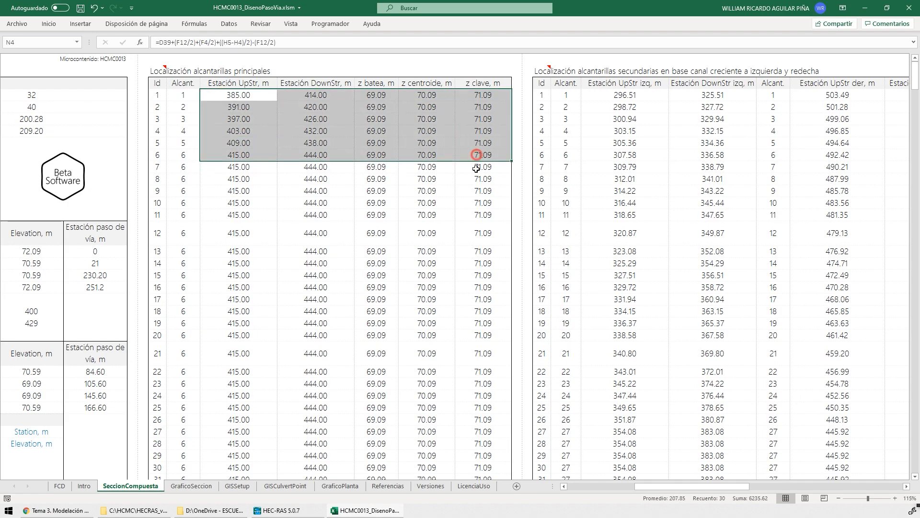
- Examine the upstream and downstream stations of the left-side secondary culverts in the secondary culvert location table
{"action": "left_click_drag", "start_coordinate": [685, 489], "coordinate": [755, 484]}
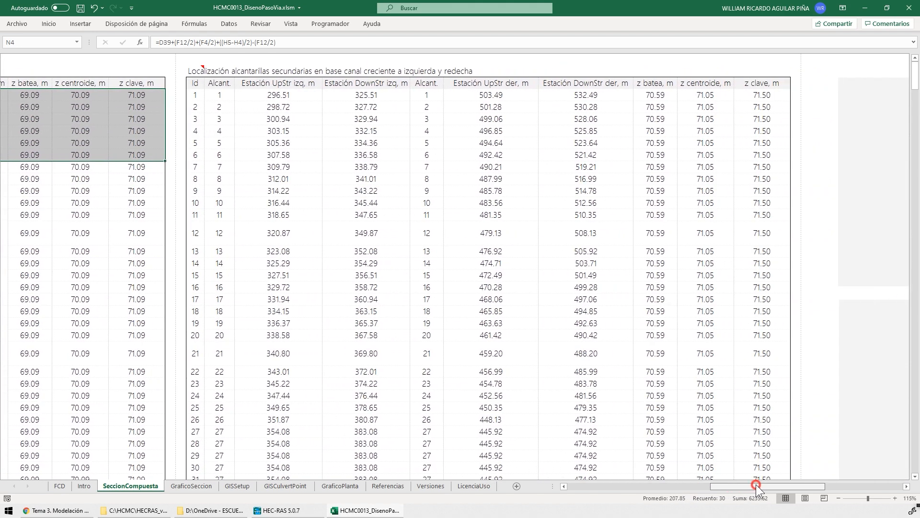
{"action": "left_click", "coordinate": [318, 142]}
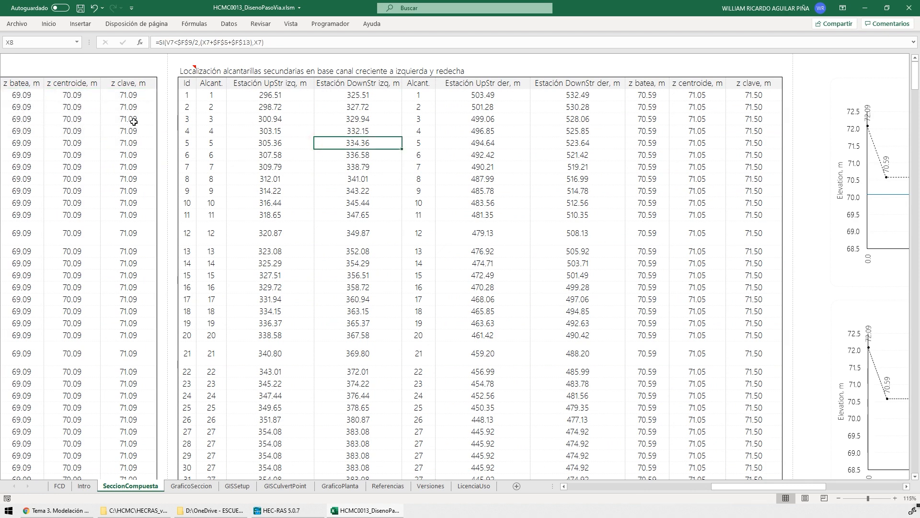
{"action": "left_click", "coordinate": [35, 106]}
{"action": "left_click", "coordinate": [257, 95]}
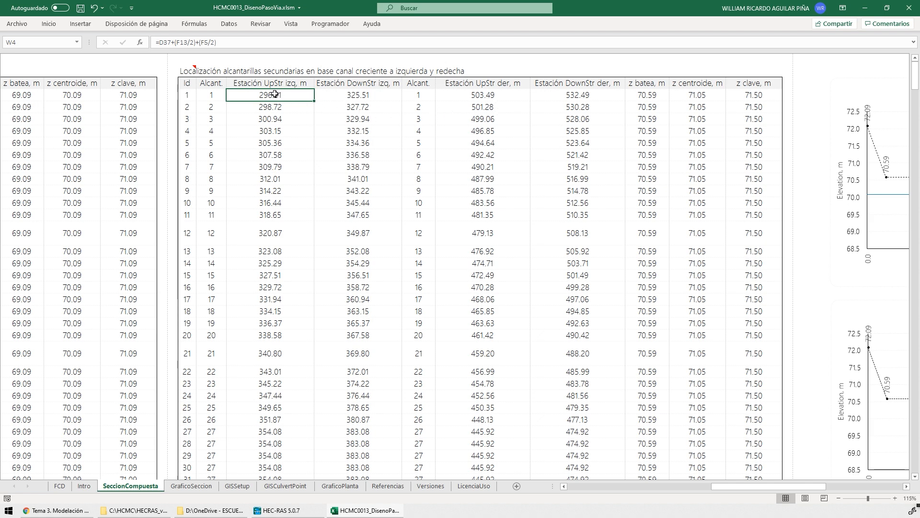
{"action": "left_click_drag", "start_coordinate": [276, 94], "coordinate": [355, 384]}
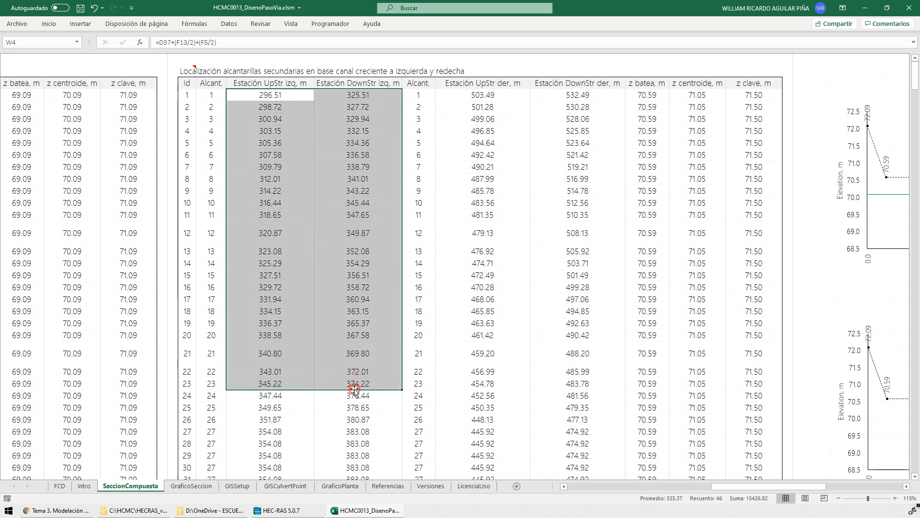
{"action": "left_click", "coordinate": [262, 406]}
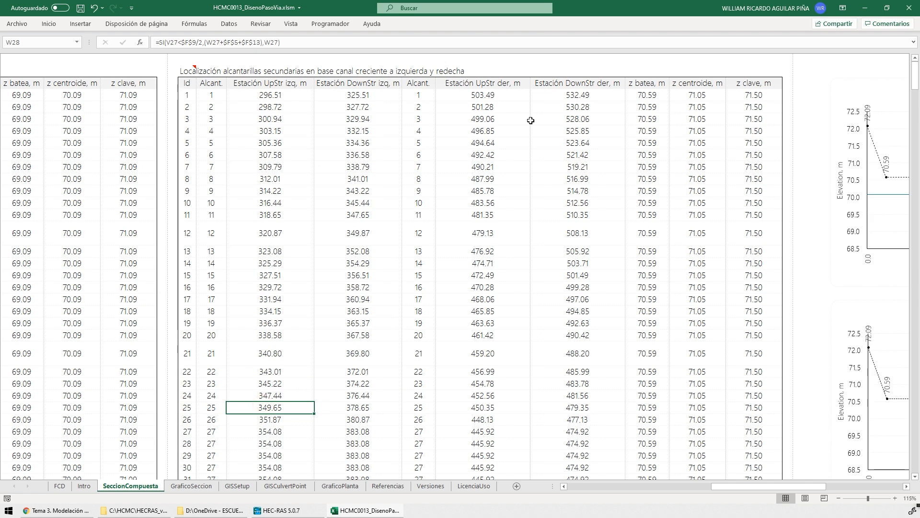
- Examine the right-side secondary culvert stations and the invert, centroid and crown elevations in the secondary culvert table
{"action": "left_click_drag", "start_coordinate": [479, 94], "coordinate": [584, 432]}
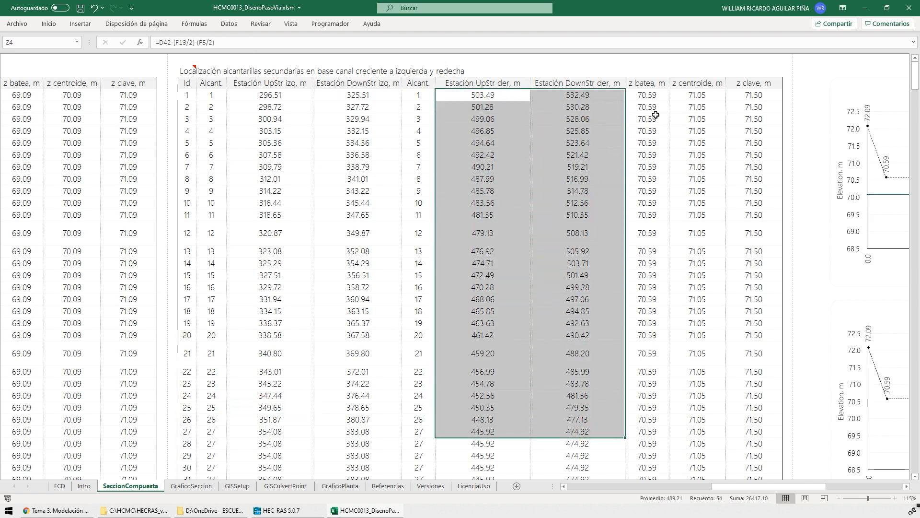
{"action": "left_click", "coordinate": [655, 96]}
{"action": "left_click", "coordinate": [685, 102]}
{"action": "left_click", "coordinate": [758, 100]}
{"action": "left_click", "coordinate": [694, 99]}
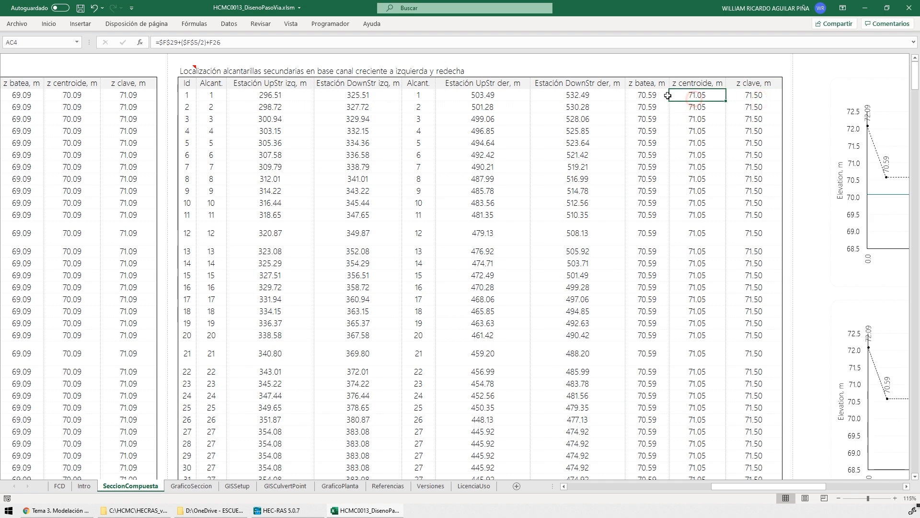
{"action": "left_click", "coordinate": [666, 97]}
- Show the GISSetup sheet and examine the HEC-RAS 1D culvert attributes: river station, distance to upstream section and downstream base elevation
{"action": "key", "text": "ctrl+Page_Down"}
{"action": "key", "text": "ctrl+Page_Down"}
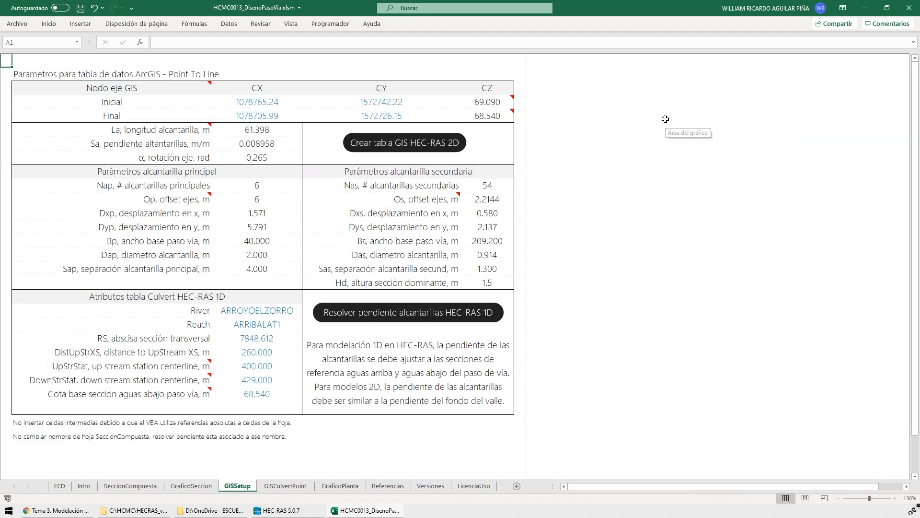
{"action": "left_click", "coordinate": [683, 223]}
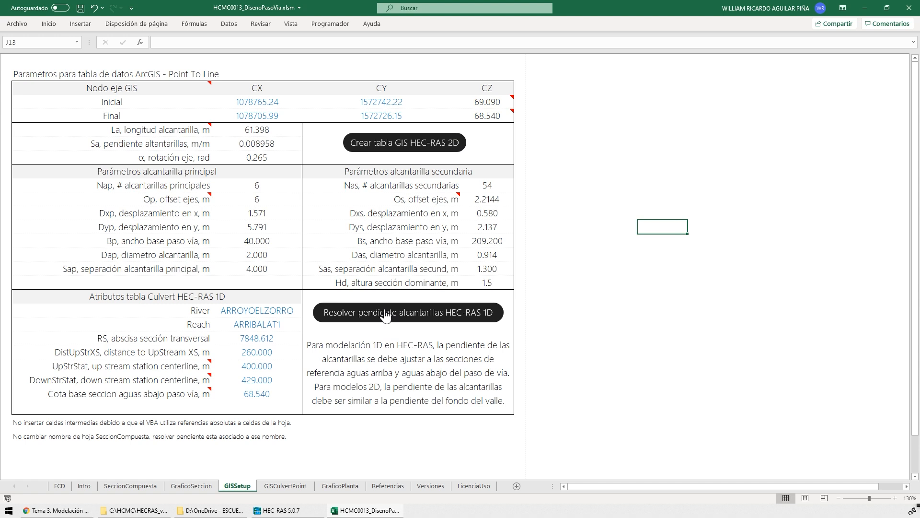
{"action": "left_click", "coordinate": [281, 354]}
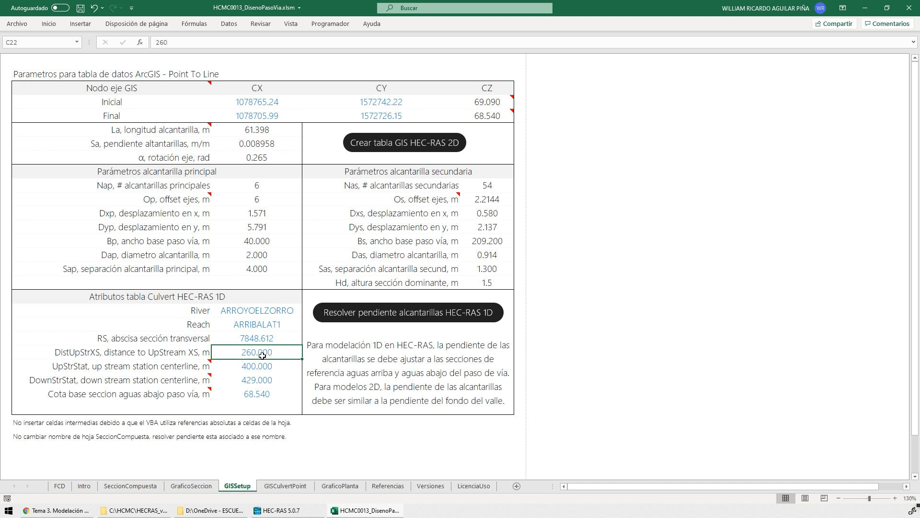
{"action": "left_click", "coordinate": [248, 340]}
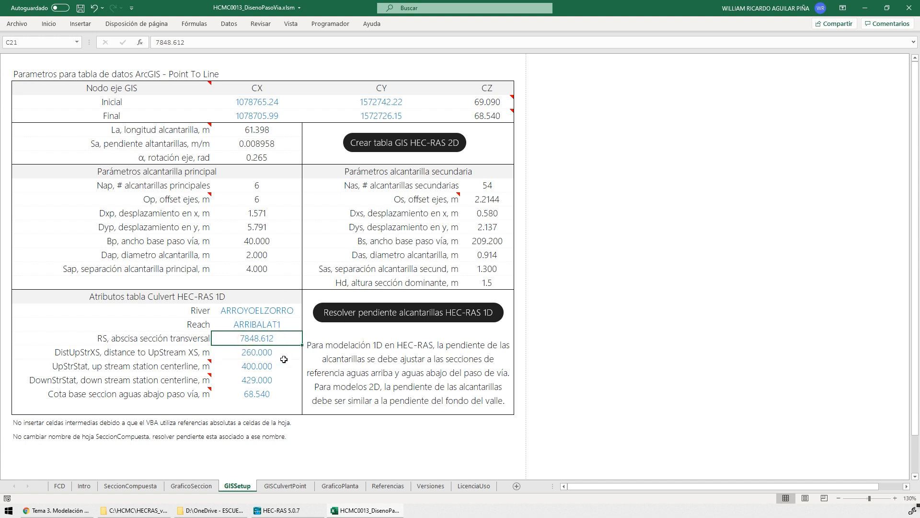
{"action": "left_click", "coordinate": [267, 354]}
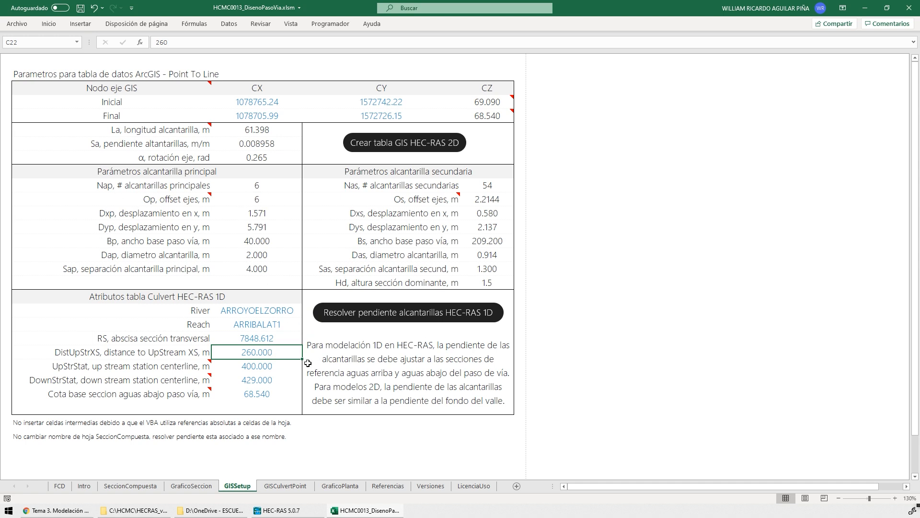
{"action": "left_click", "coordinate": [278, 392]}
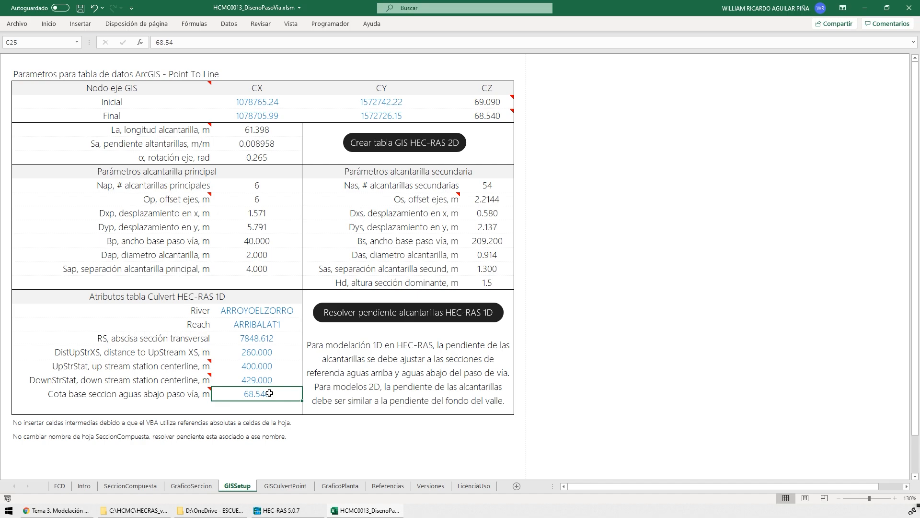
- Switch to HEC-RAS, minimize the Excel workbook, and open the geometric data of HECRAS_v2
{"action": "left_click", "coordinate": [282, 510]}
{"action": "left_click", "coordinate": [865, 8]}
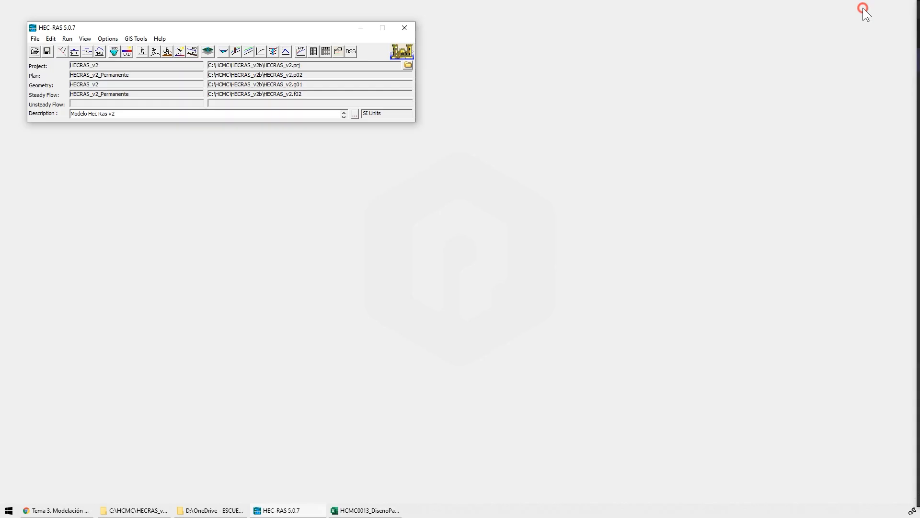
{"action": "left_click_drag", "start_coordinate": [154, 29], "coordinate": [274, 60]}
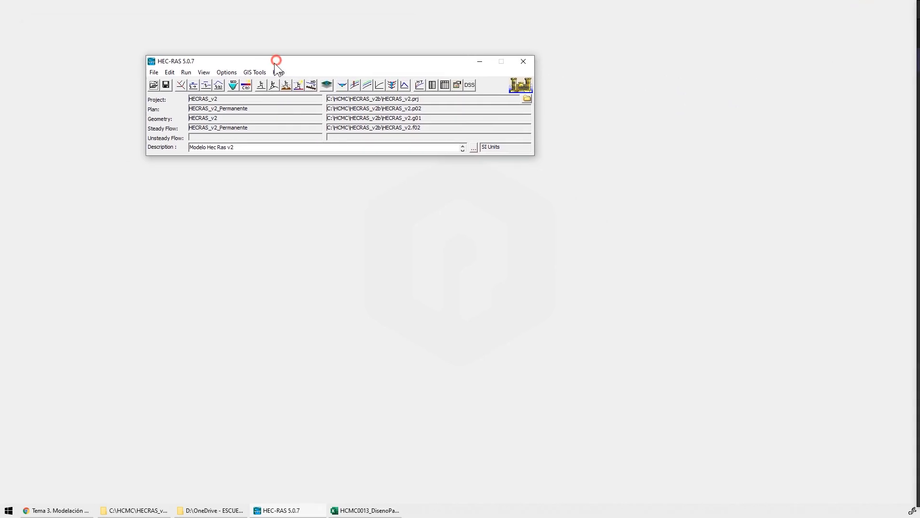
{"action": "left_click", "coordinate": [177, 81]}
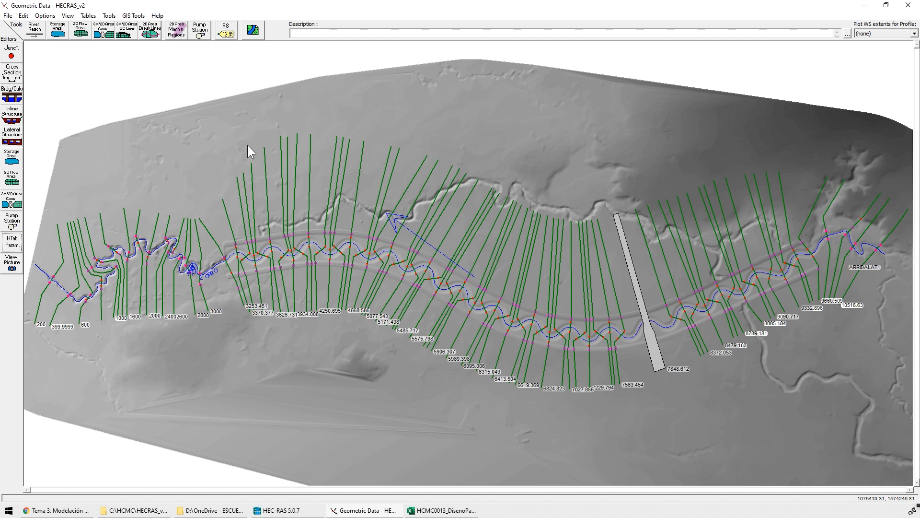
- Plot the profile of the ARROYOELZORRO - ARRIBALAT1 reach in a maximized window
{"action": "left_click", "coordinate": [280, 251]}
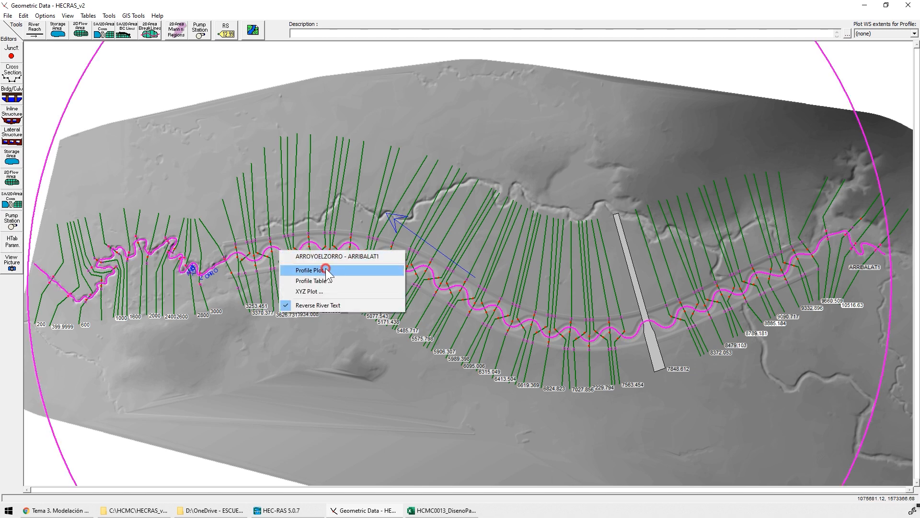
{"action": "left_click", "coordinate": [326, 262]}
{"action": "left_click", "coordinate": [886, 6]}
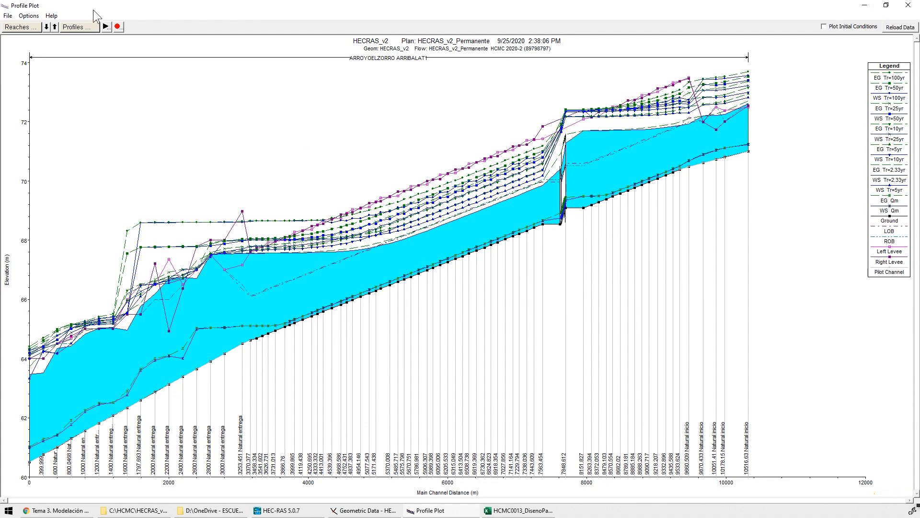
- Hide all seven flow profiles, from Tr=2.33yr to Tr=100yr and Qm, in the profile plot
{"action": "left_click", "coordinate": [80, 27]}
{"action": "left_click", "coordinate": [65, 37]}
{"action": "left_click", "coordinate": [64, 44]}
{"action": "left_click", "coordinate": [64, 52]}
{"action": "left_click", "coordinate": [64, 59]}
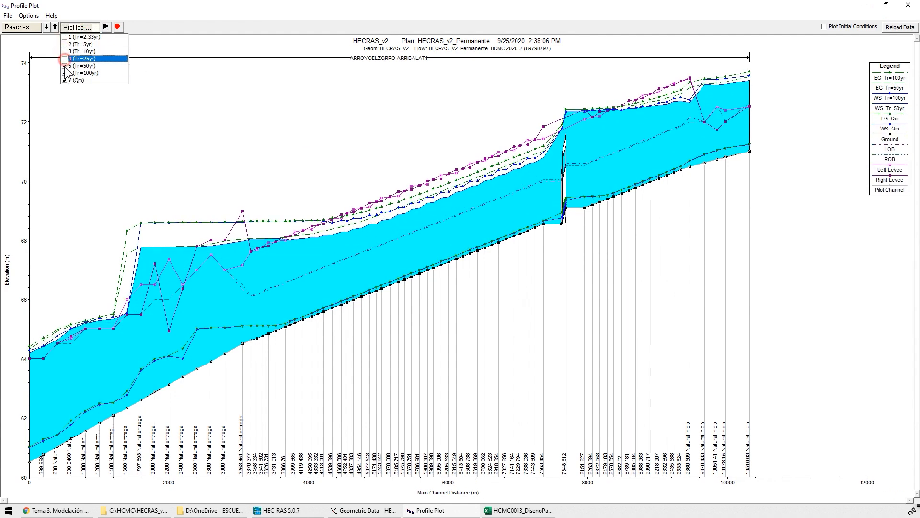
{"action": "left_click", "coordinate": [65, 66]}
{"action": "left_click", "coordinate": [64, 73]}
{"action": "left_click", "coordinate": [64, 80]}
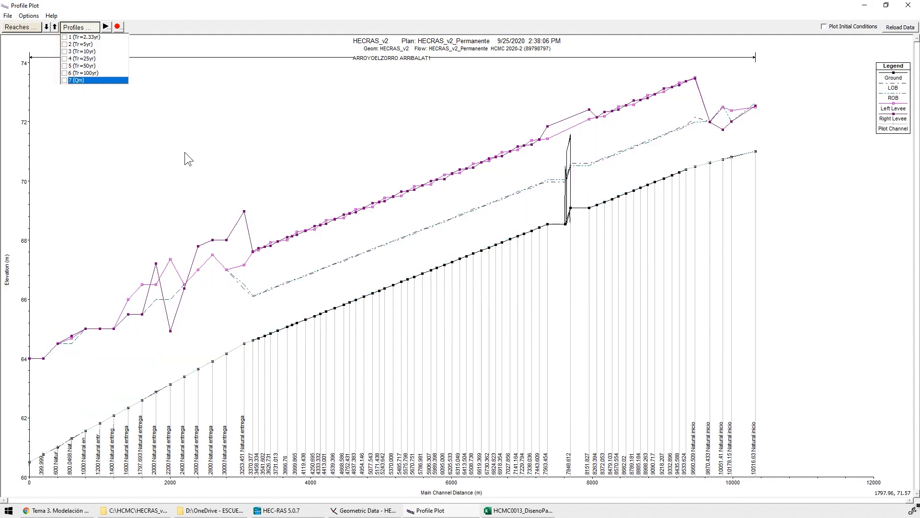
{"action": "left_click", "coordinate": [315, 121]}
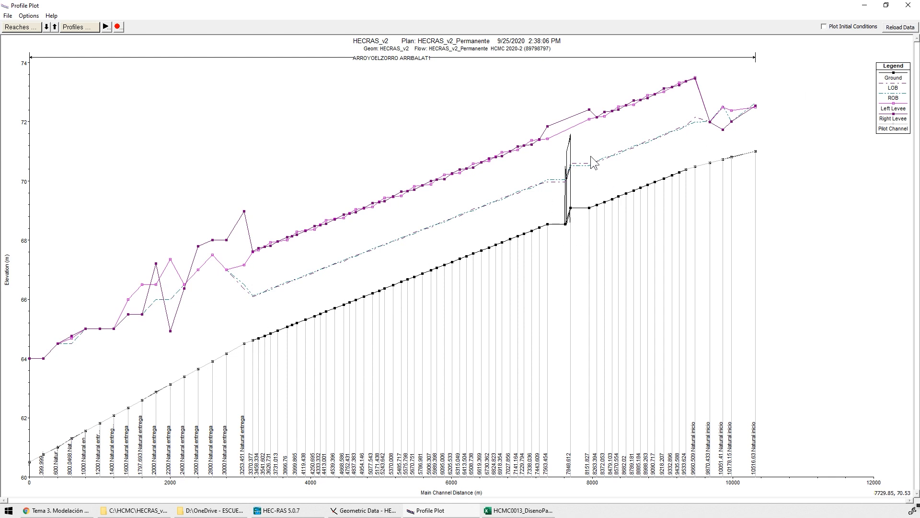
- Inspect the channel bottom and culvert structure around station 7848.612 in the profile plot, and close the plot
{"action": "right_click", "coordinate": [659, 133]}
{"action": "left_click", "coordinate": [750, 139]}
{"action": "left_click_drag", "start_coordinate": [518, 101], "coordinate": [630, 259]}
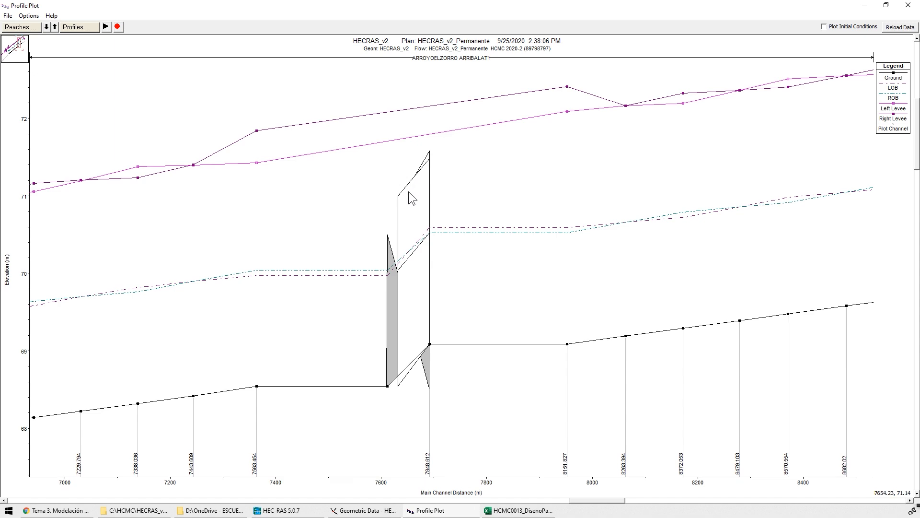
{"action": "left_click", "coordinate": [908, 4]}
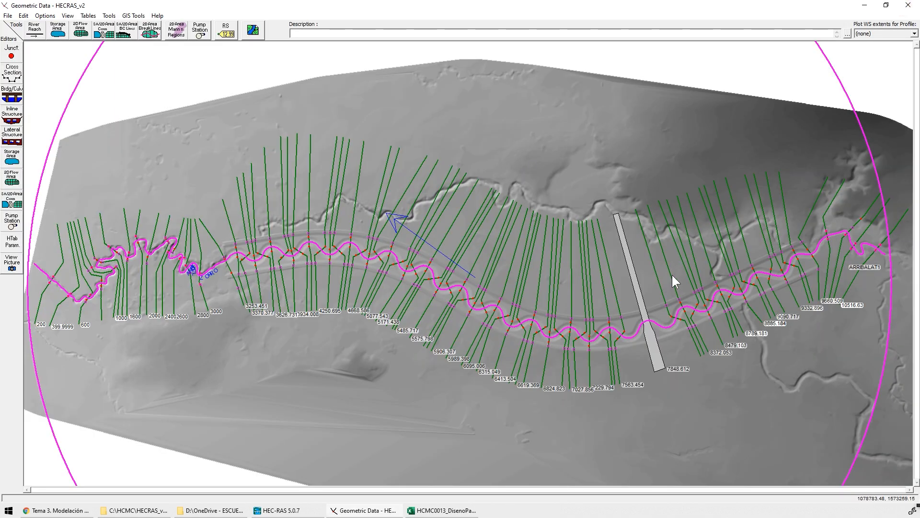
- Identify the cross sections directly downstream and upstream of road crossing 7848.612 in the geometry, and close the geometric data
{"action": "right_click", "coordinate": [767, 292]}
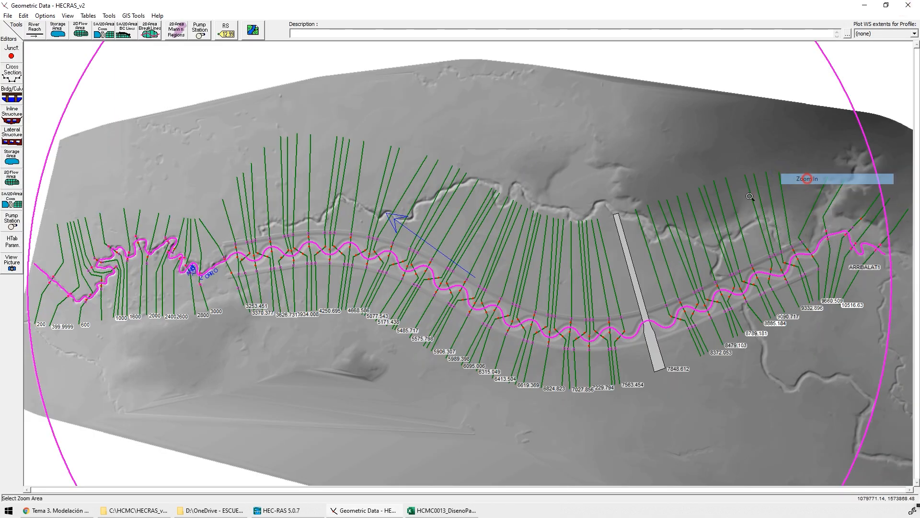
{"action": "left_click", "coordinate": [809, 178]}
{"action": "left_click_drag", "start_coordinate": [537, 187], "coordinate": [760, 425]}
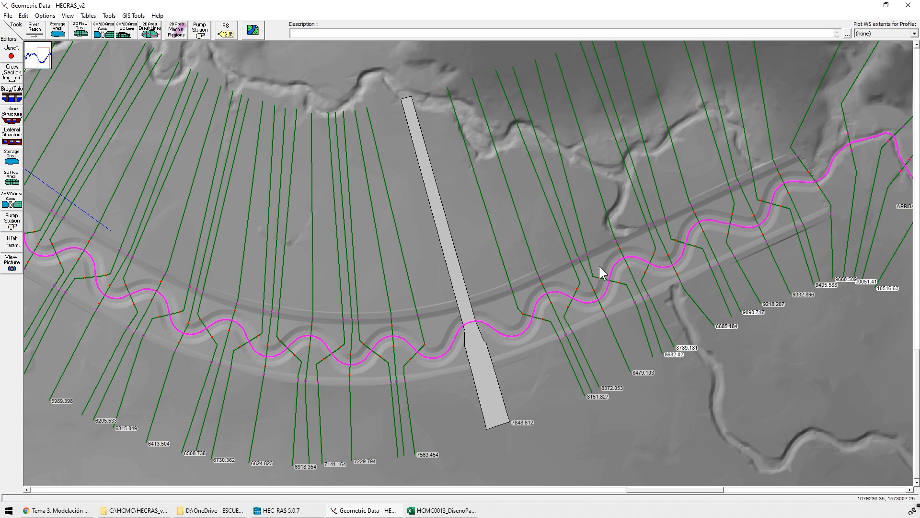
{"action": "right_click", "coordinate": [412, 300]}
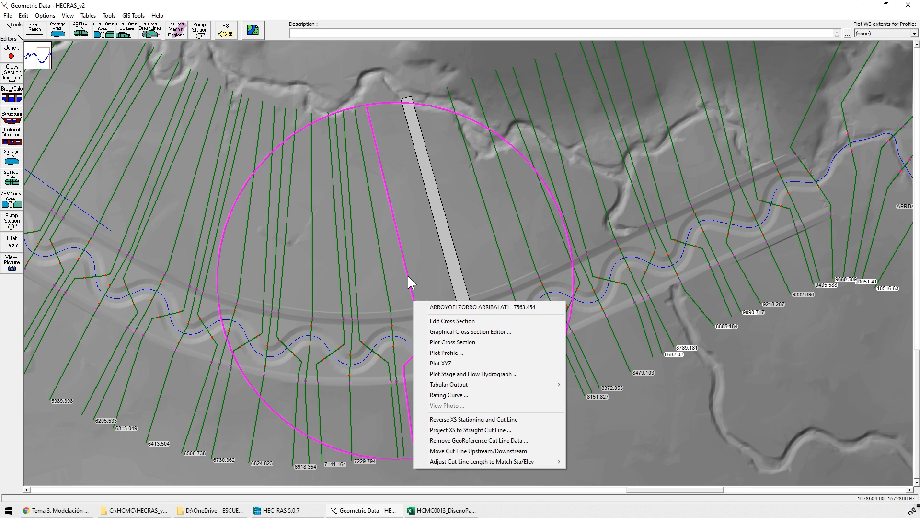
{"action": "right_click", "coordinate": [503, 263]}
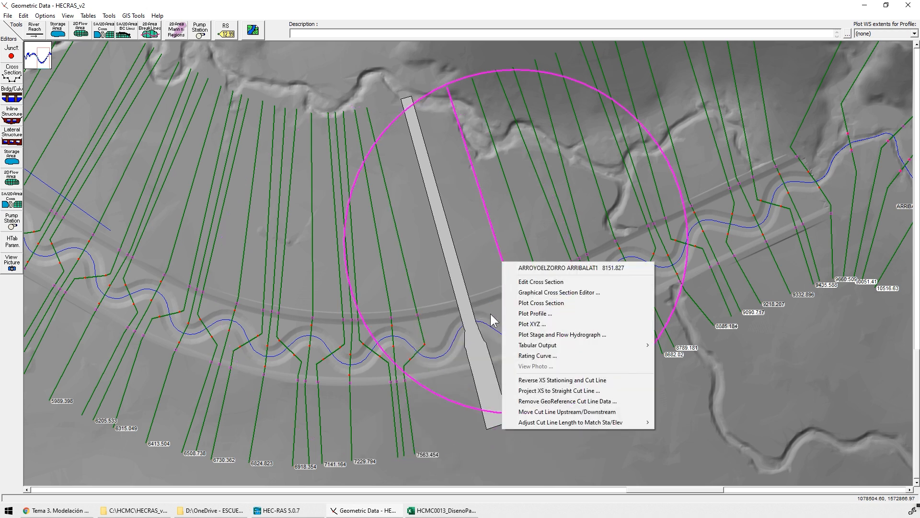
{"action": "left_click", "coordinate": [457, 391]}
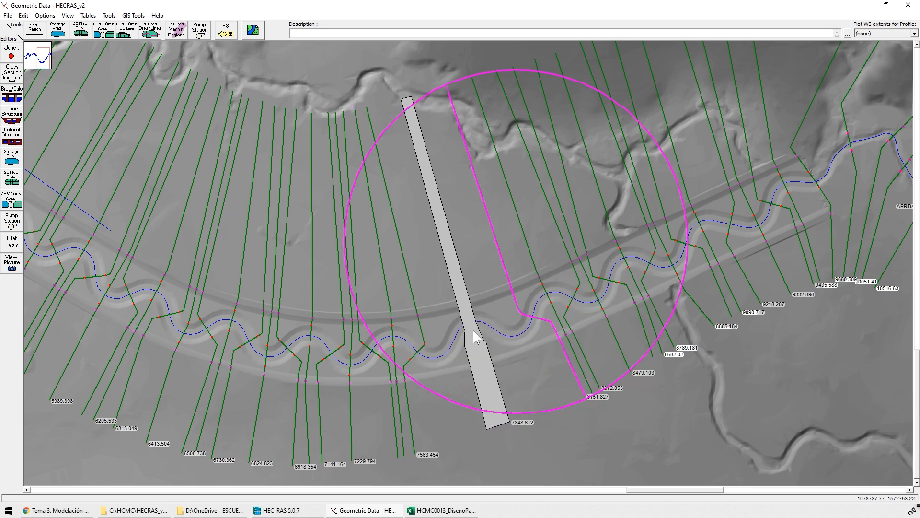
{"action": "left_click", "coordinate": [911, 6]}
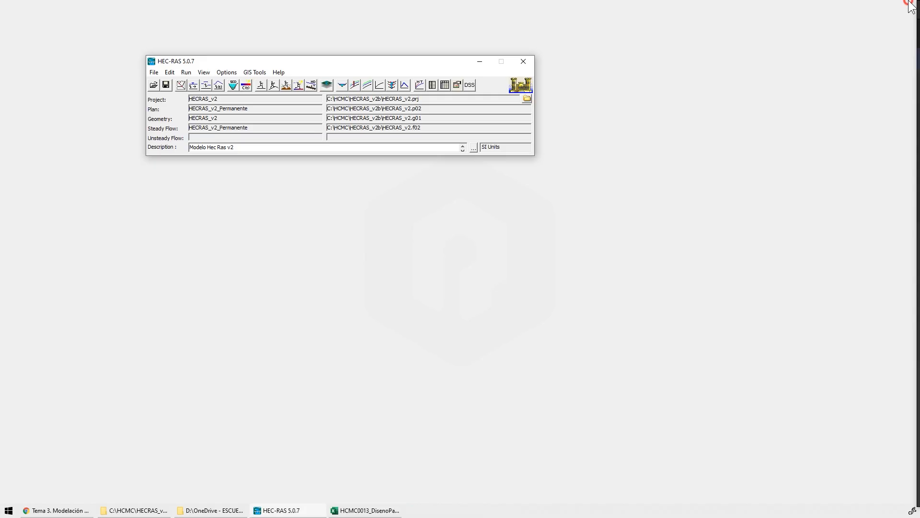
- Open RAS Mapper and turn off the HECRAS_v2_NP100 results to show the terrain around the road crossing
{"action": "left_click", "coordinate": [326, 86]}
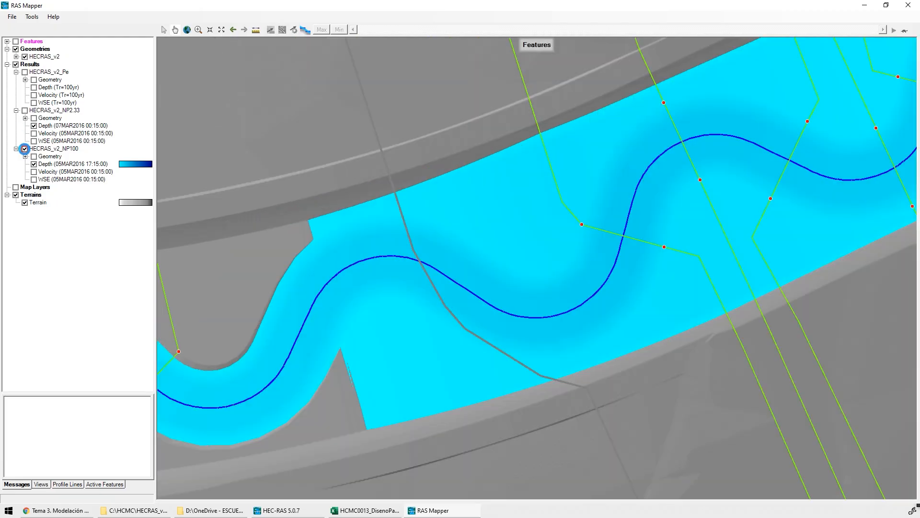
{"action": "left_click", "coordinate": [24, 149]}
{"action": "scroll", "coordinate": [443, 240], "scroll_direction": "down", "scroll_amount": 1}
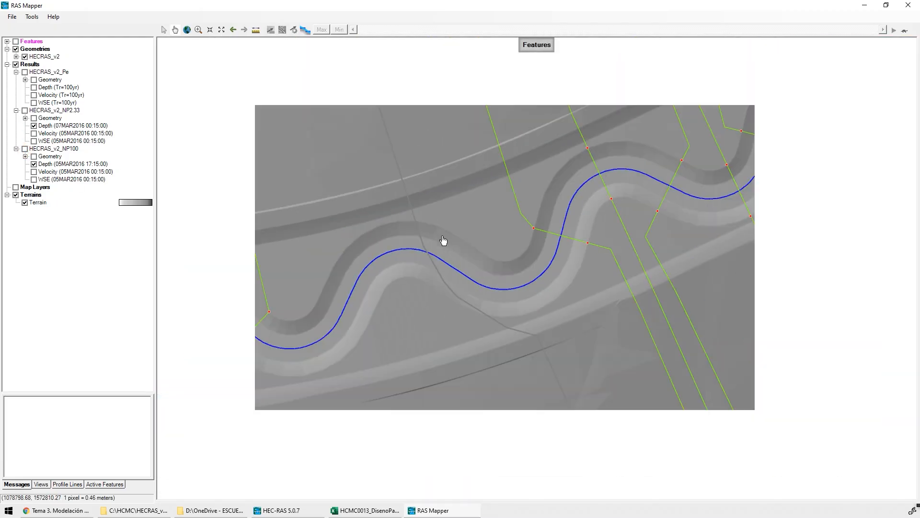
- Collapse the Results group and turn off its display, leaving the geometry and terrain around the road crossing
{"action": "scroll", "coordinate": [443, 240], "scroll_direction": "down", "scroll_amount": 2}
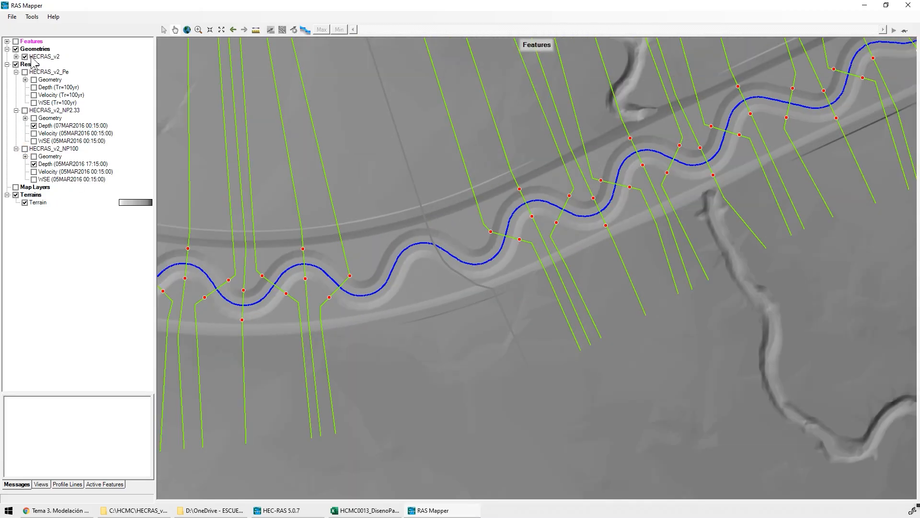
{"action": "left_click", "coordinate": [35, 49]}
{"action": "left_click", "coordinate": [7, 64]}
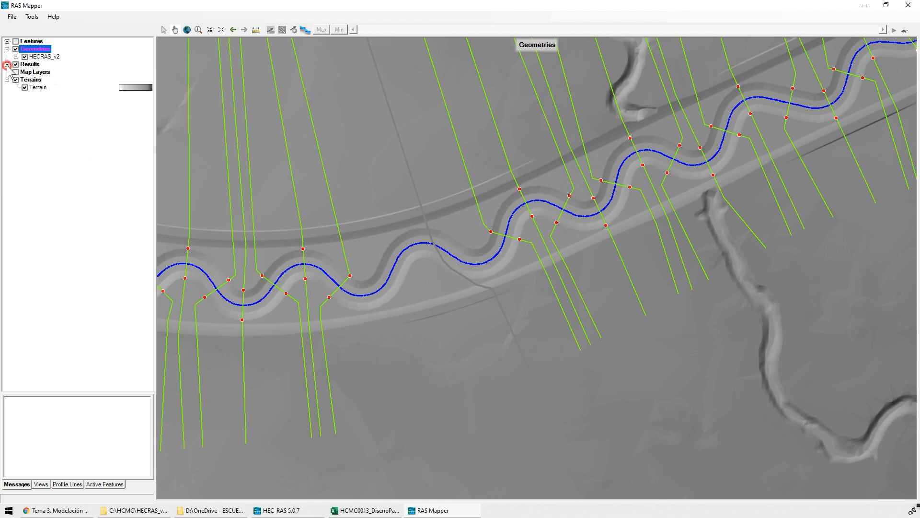
{"action": "left_click", "coordinate": [16, 64]}
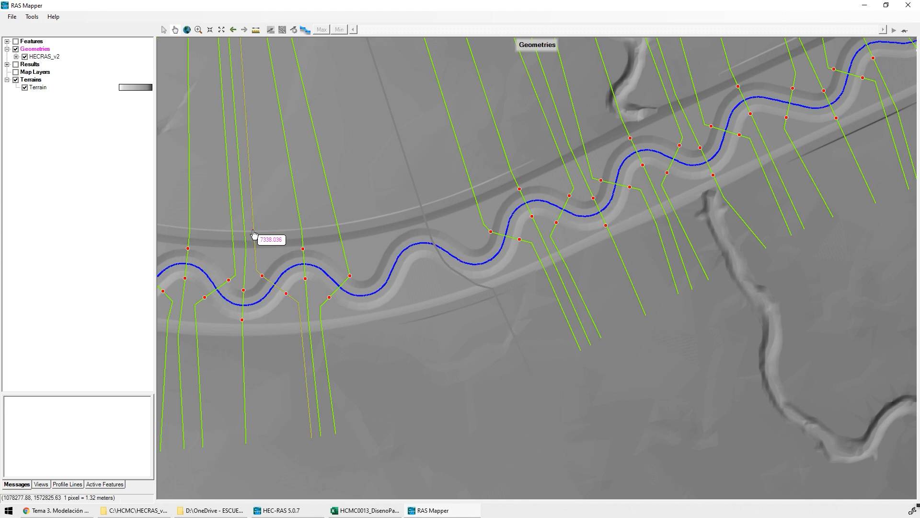
- Import the polyline shapefile Bridges_v0.shp from the SHP folder as a profile line, with no name field
{"action": "left_click", "coordinate": [68, 484]}
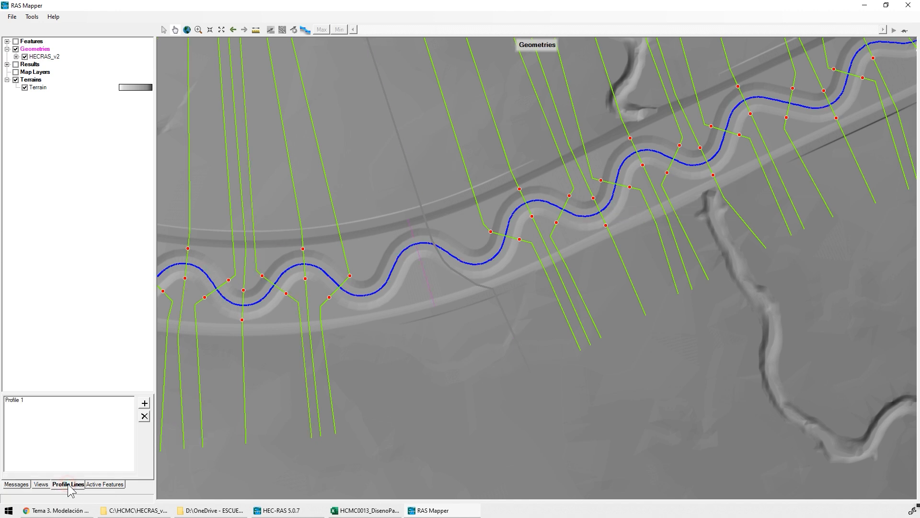
{"action": "right_click", "coordinate": [43, 429]}
{"action": "right_click", "coordinate": [59, 434]}
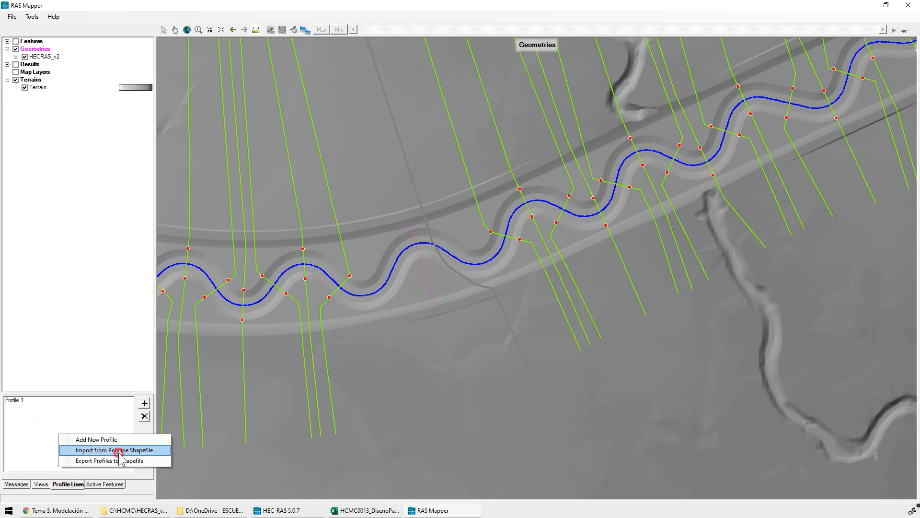
{"action": "left_click", "coordinate": [119, 450]}
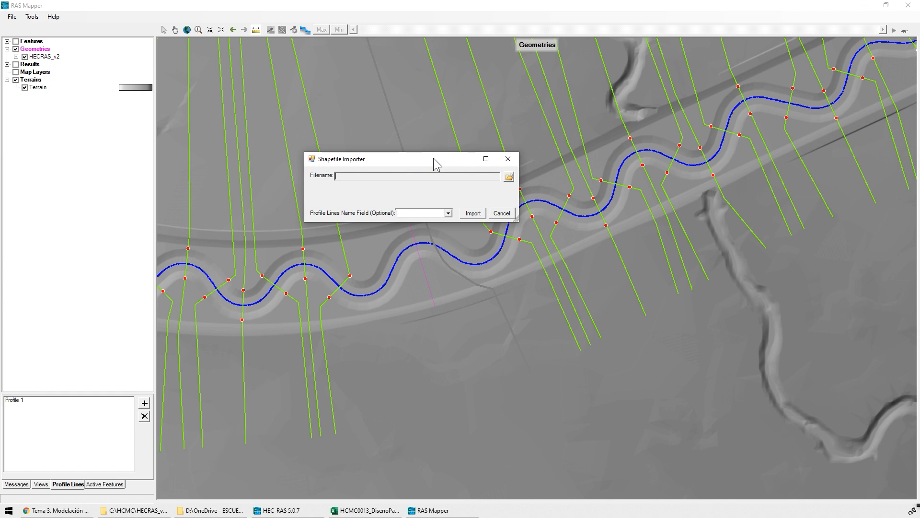
{"action": "left_click", "coordinate": [509, 177]}
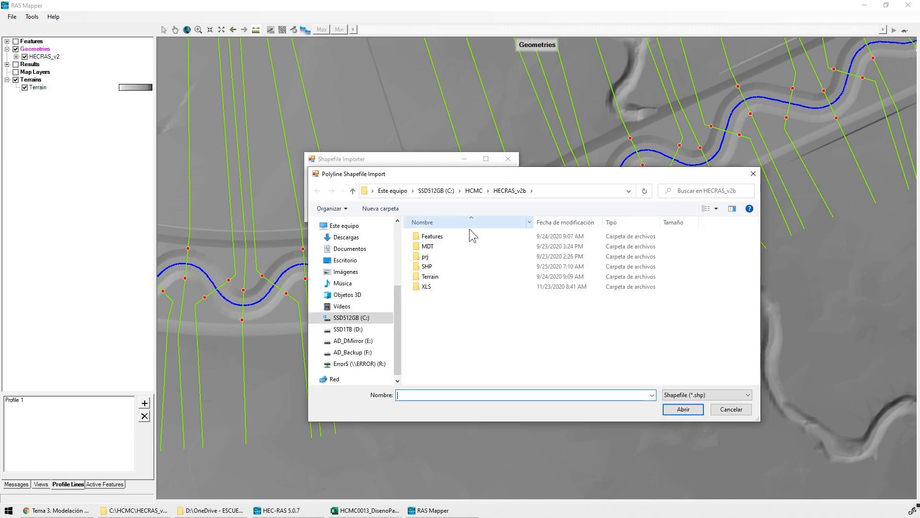
{"action": "double_click", "coordinate": [427, 266]}
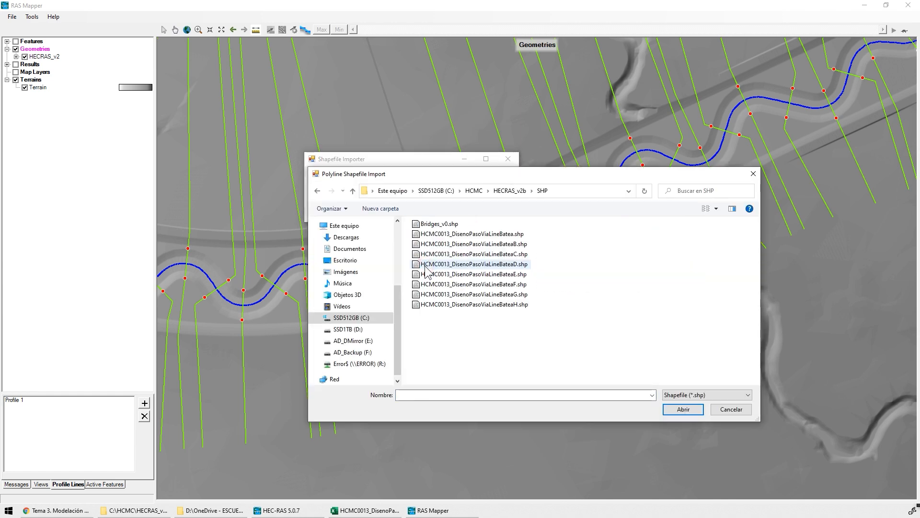
{"action": "left_click", "coordinate": [438, 224]}
{"action": "left_click", "coordinate": [683, 410]}
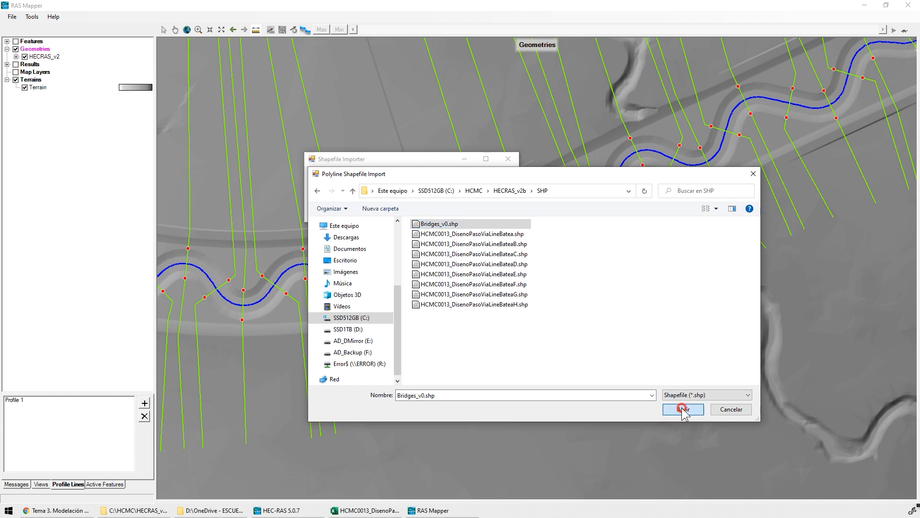
{"action": "left_click", "coordinate": [432, 214]}
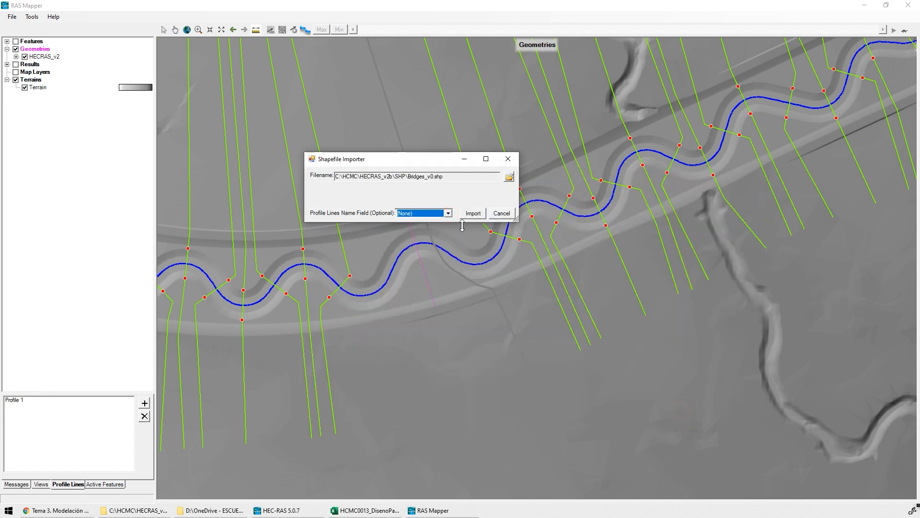
{"action": "left_click", "coordinate": [474, 213]}
{"action": "key", "text": "Return"}
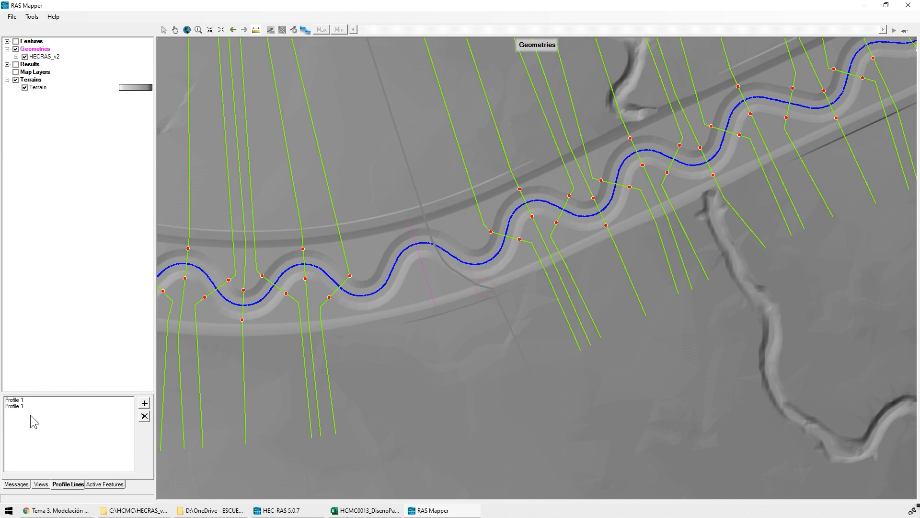
- Delete the duplicate Profile 1 from the profile lines and select the remaining one
{"action": "left_click", "coordinate": [14, 400]}
{"action": "left_click", "coordinate": [17, 406]}
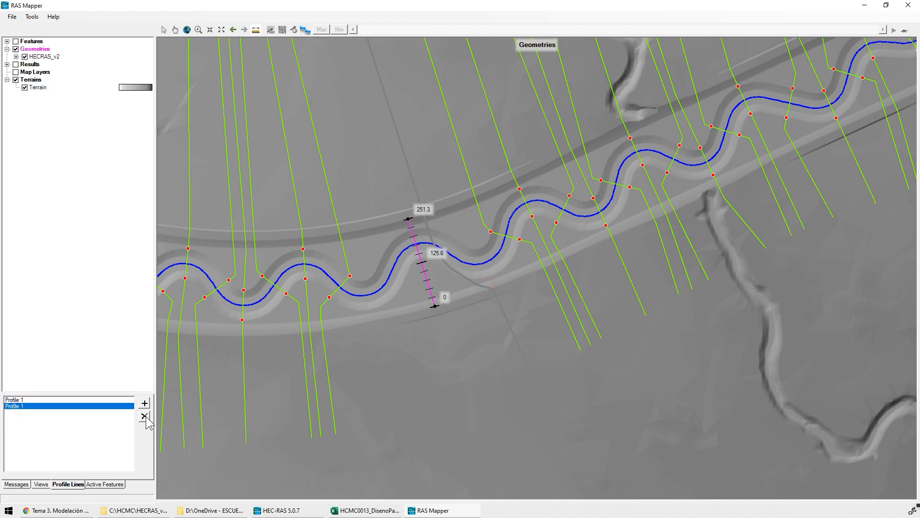
{"action": "left_click", "coordinate": [145, 416]}
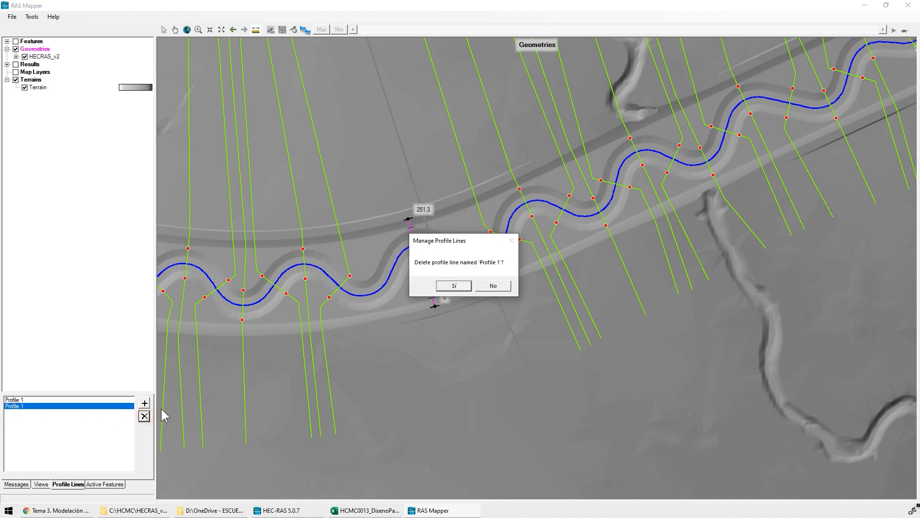
{"action": "left_click", "coordinate": [444, 286]}
{"action": "left_click", "coordinate": [12, 401]}
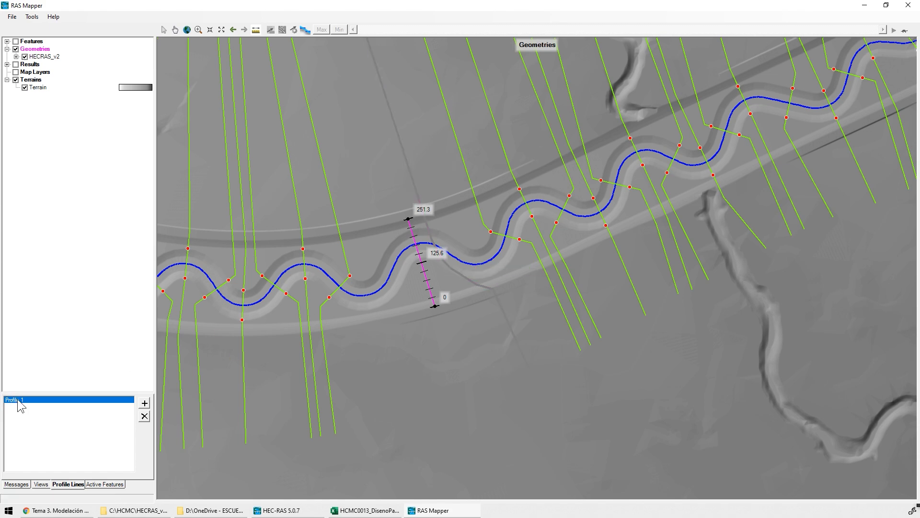
{"action": "right_click", "coordinate": [18, 400]}
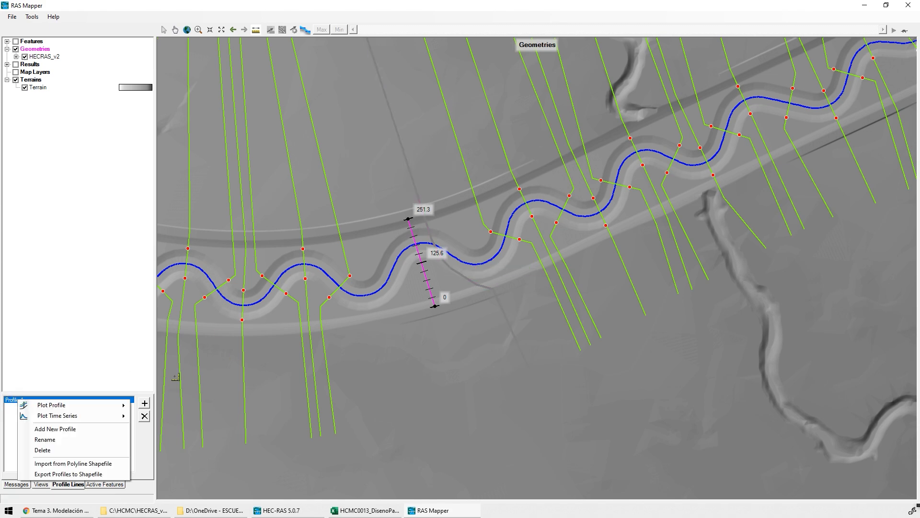
- Expand the HECRAS_v2 geometry and toggle its Structures and XS layers off and on to check what they display
{"action": "scroll", "coordinate": [417, 248], "scroll_direction": "up", "scroll_amount": 3}
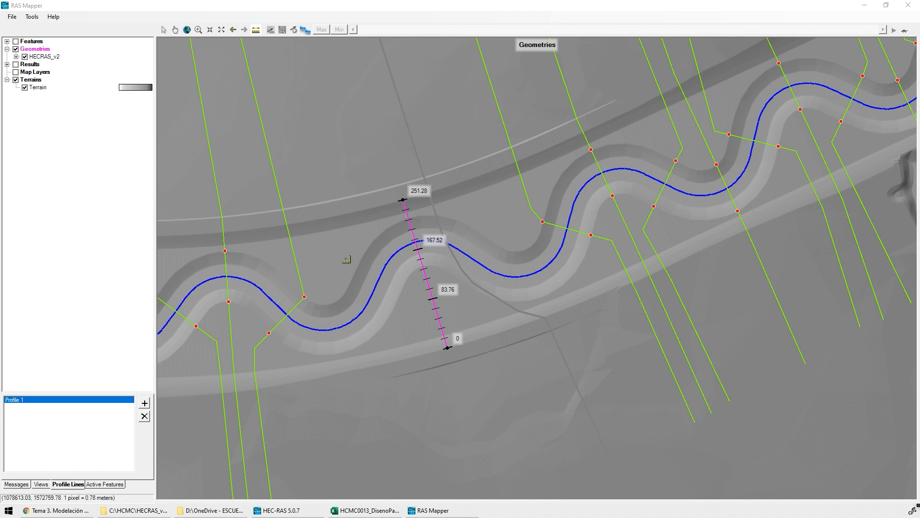
{"action": "scroll", "coordinate": [328, 263], "scroll_direction": "down", "scroll_amount": 2}
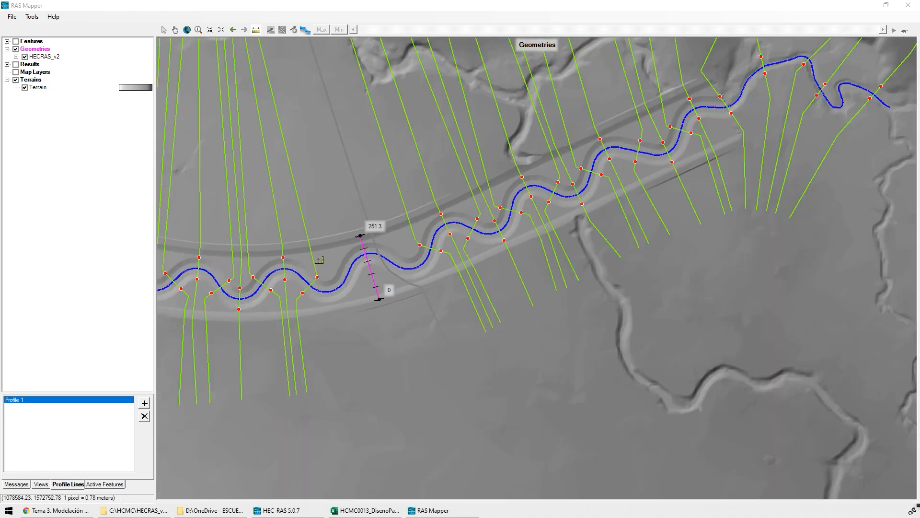
{"action": "scroll", "coordinate": [293, 216], "scroll_direction": "down", "scroll_amount": 1}
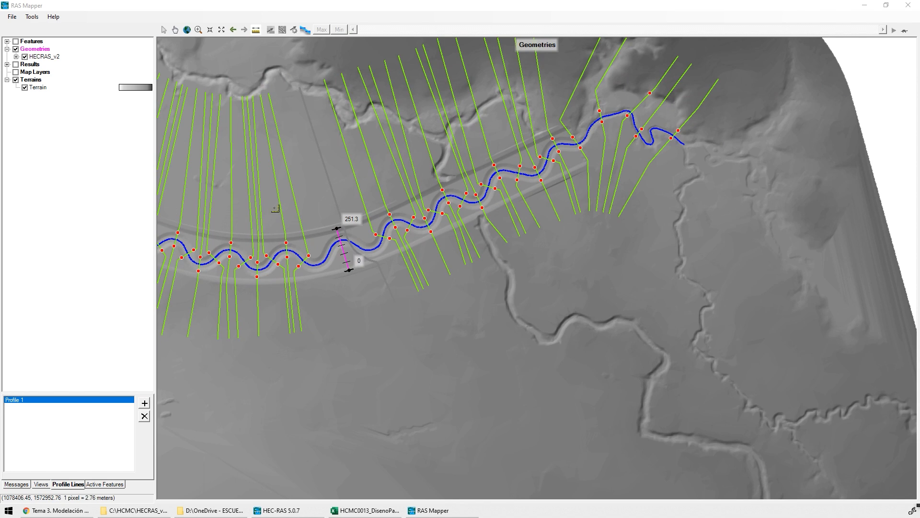
{"action": "left_click", "coordinate": [16, 56]}
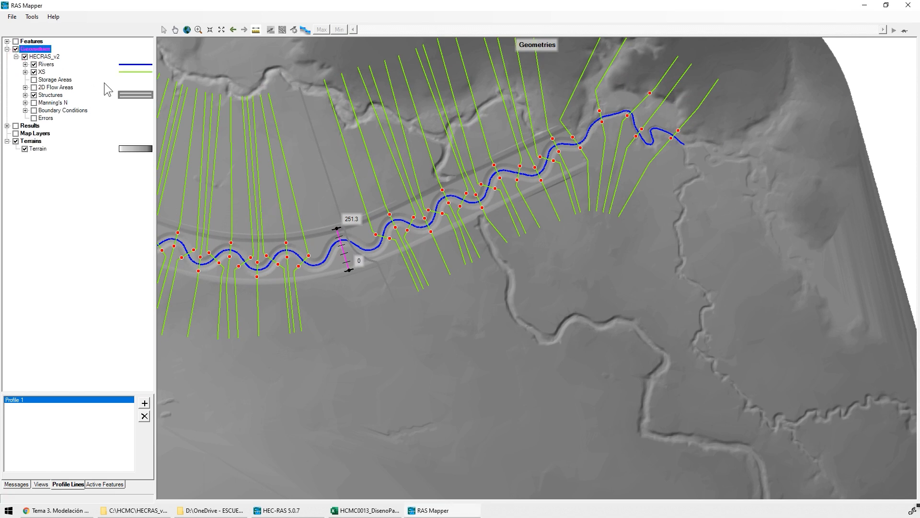
{"action": "left_click", "coordinate": [59, 96]}
{"action": "left_click", "coordinate": [34, 95]}
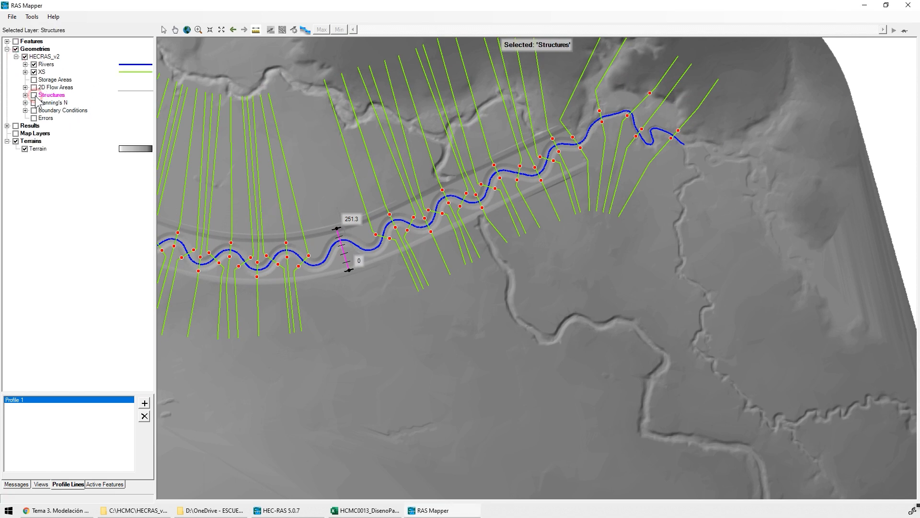
{"action": "left_click", "coordinate": [34, 95]}
{"action": "left_click", "coordinate": [34, 95]}
{"action": "left_click", "coordinate": [34, 94]}
{"action": "left_click", "coordinate": [34, 95]}
{"action": "left_click", "coordinate": [34, 95]}
{"action": "left_click", "coordinate": [25, 72]}
{"action": "left_click", "coordinate": [34, 72]}
{"action": "left_click", "coordinate": [34, 71]}
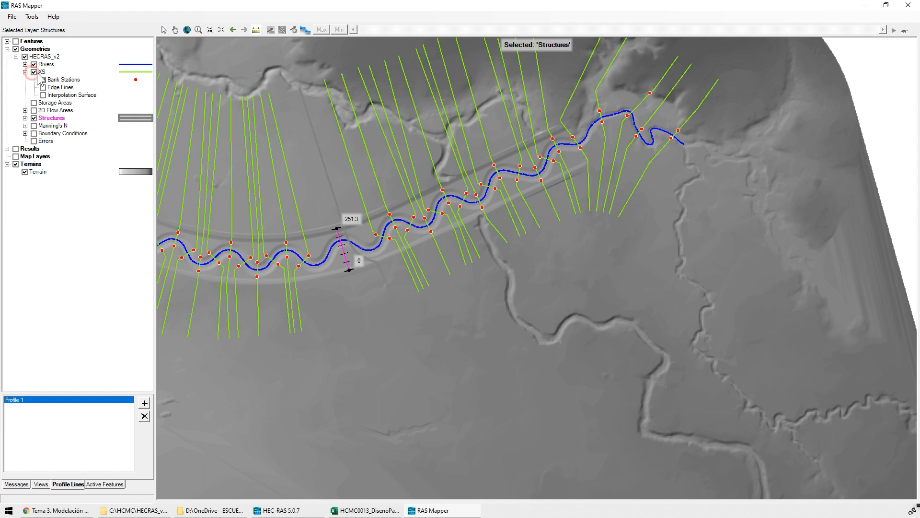
- Label the XS layer's cross sections with the River Station attribute
{"action": "right_click", "coordinate": [37, 75]}
{"action": "left_click", "coordinate": [86, 79]}
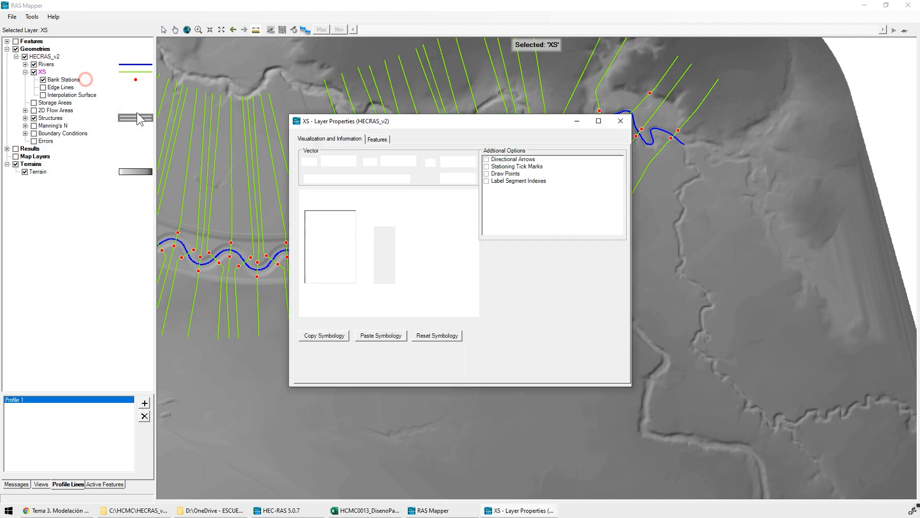
{"action": "left_click_drag", "start_coordinate": [464, 123], "coordinate": [696, 222]}
{"action": "left_click", "coordinate": [583, 277]}
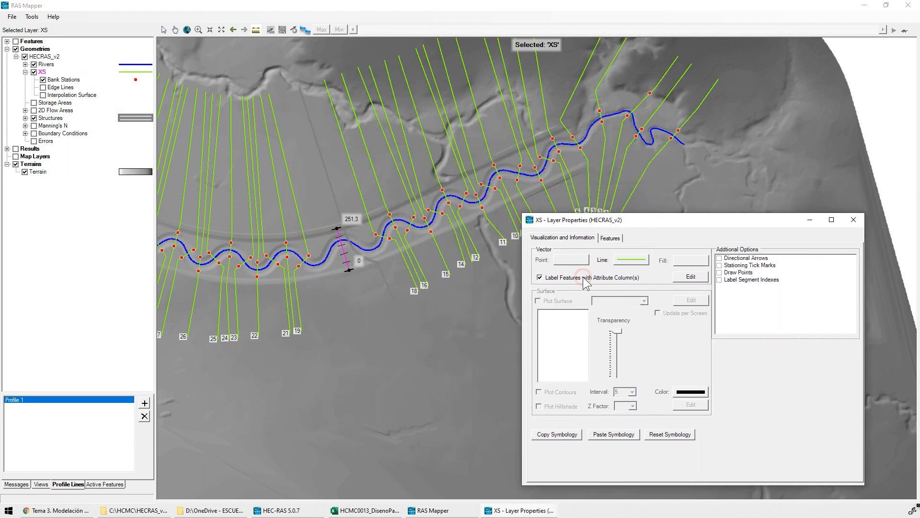
{"action": "left_click", "coordinate": [690, 277]}
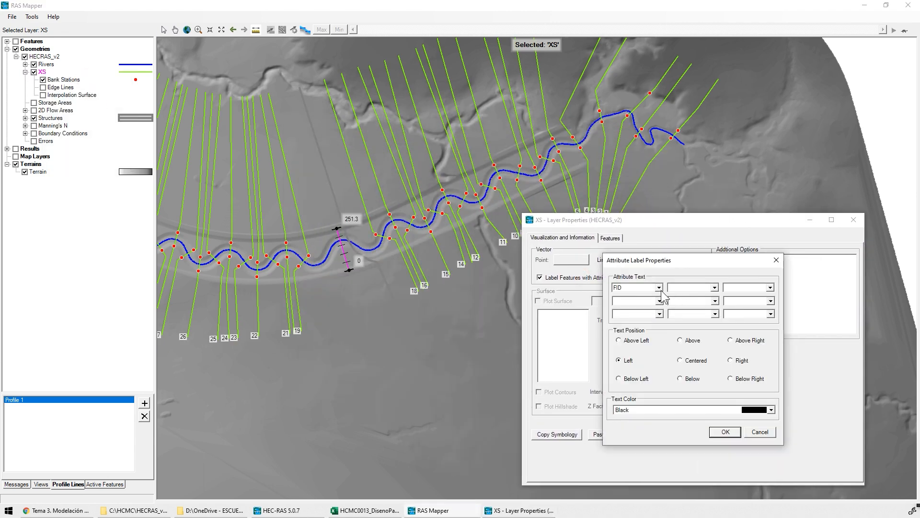
{"action": "left_click", "coordinate": [659, 288]}
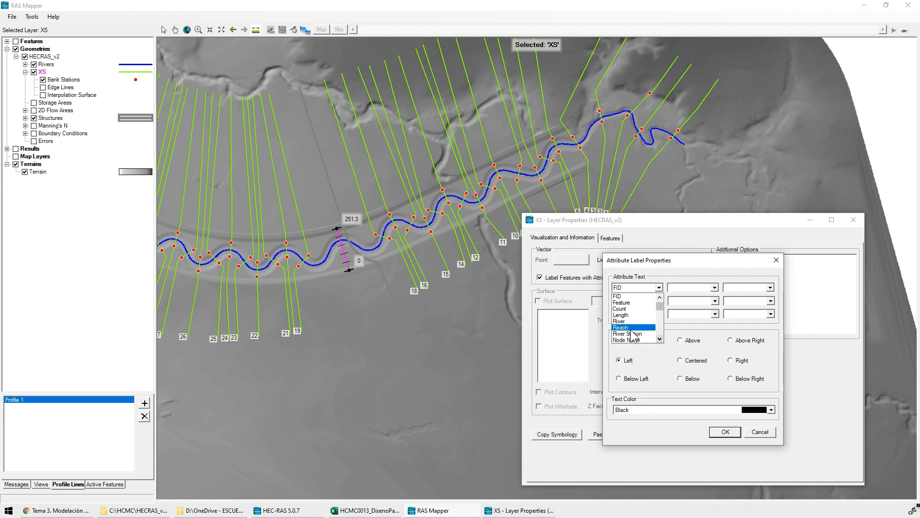
{"action": "left_click", "coordinate": [628, 340]}
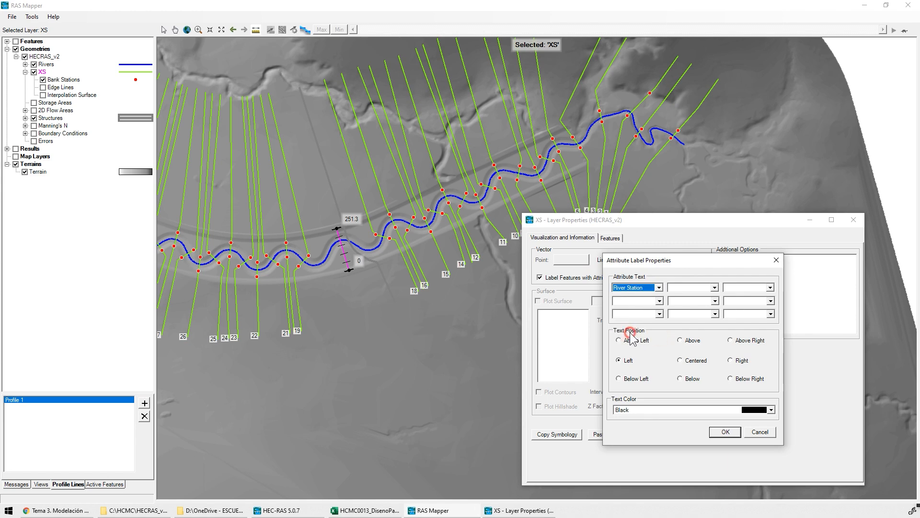
{"action": "left_click", "coordinate": [725, 432]}
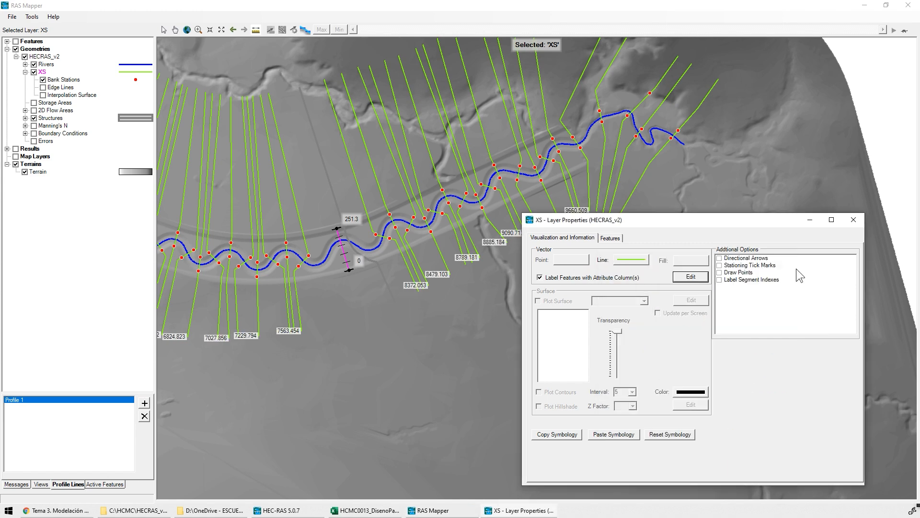
{"action": "left_click", "coordinate": [853, 220]}
- Examine the river station labels of the cross sections downstream and upstream of the road crossing, and close RAS Mapper
{"action": "scroll", "coordinate": [297, 314], "scroll_direction": "up", "scroll_amount": 5}
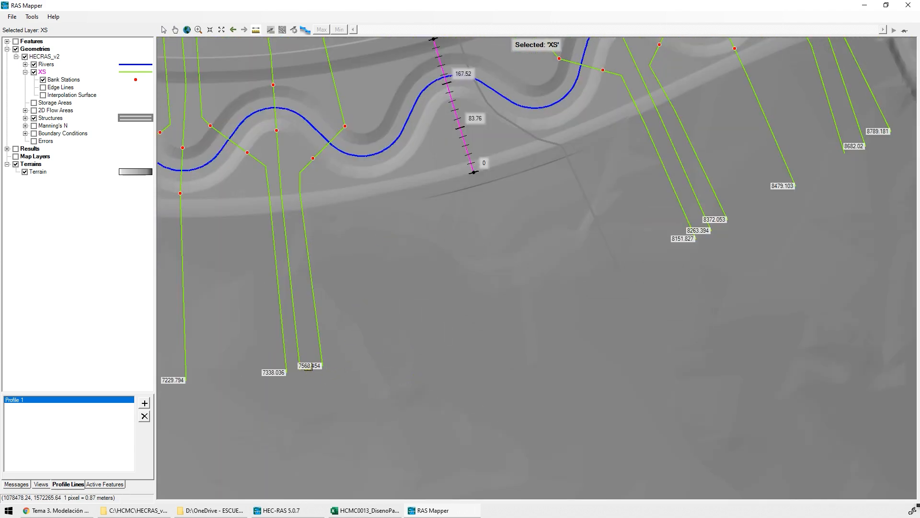
{"action": "scroll", "coordinate": [714, 254], "scroll_direction": "up", "scroll_amount": 3}
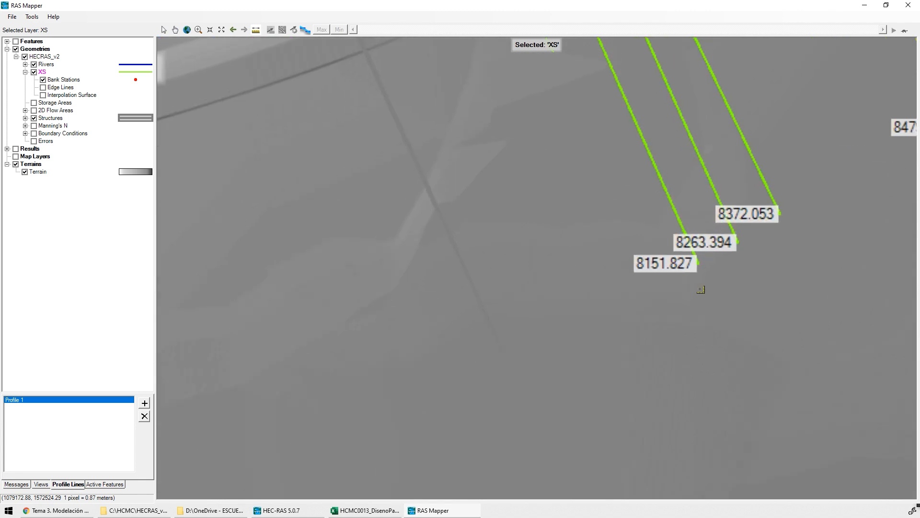
{"action": "scroll", "coordinate": [436, 253], "scroll_direction": "down", "scroll_amount": 3}
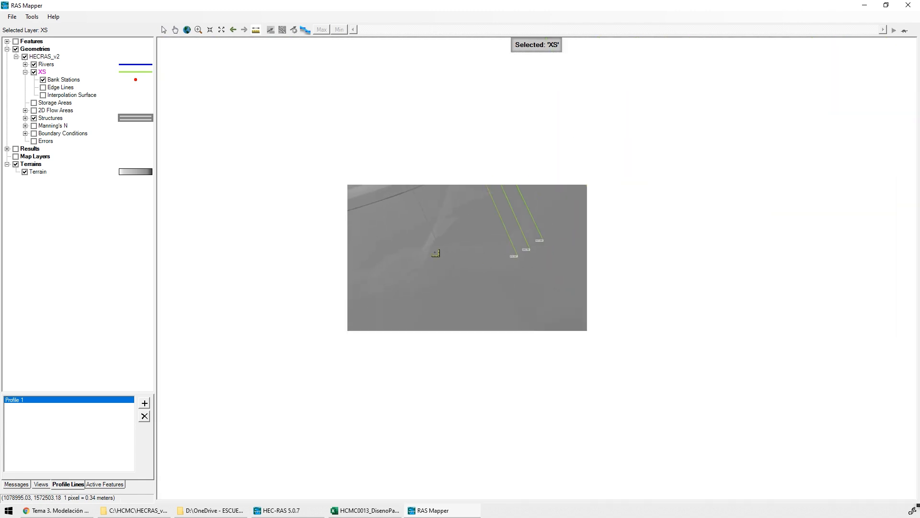
{"action": "scroll", "coordinate": [321, 200], "scroll_direction": "down", "scroll_amount": 1}
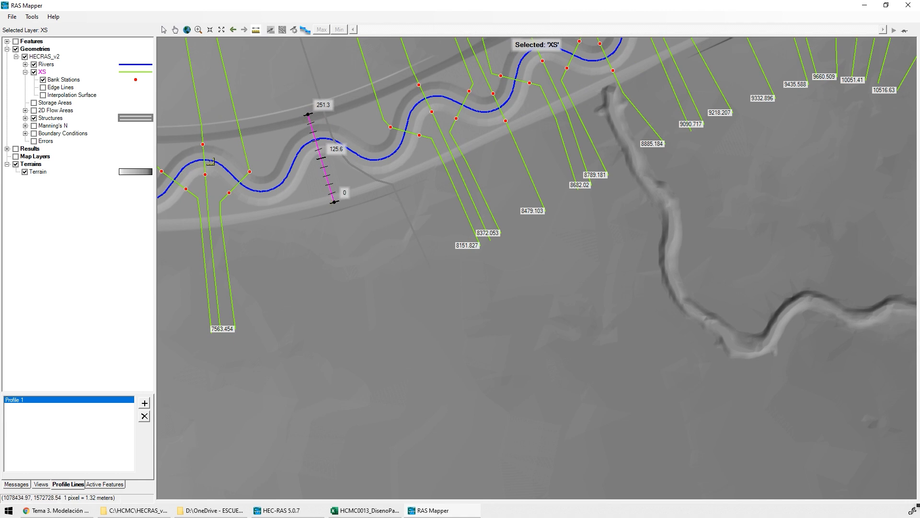
{"action": "scroll", "coordinate": [210, 162], "scroll_direction": "down", "scroll_amount": 3}
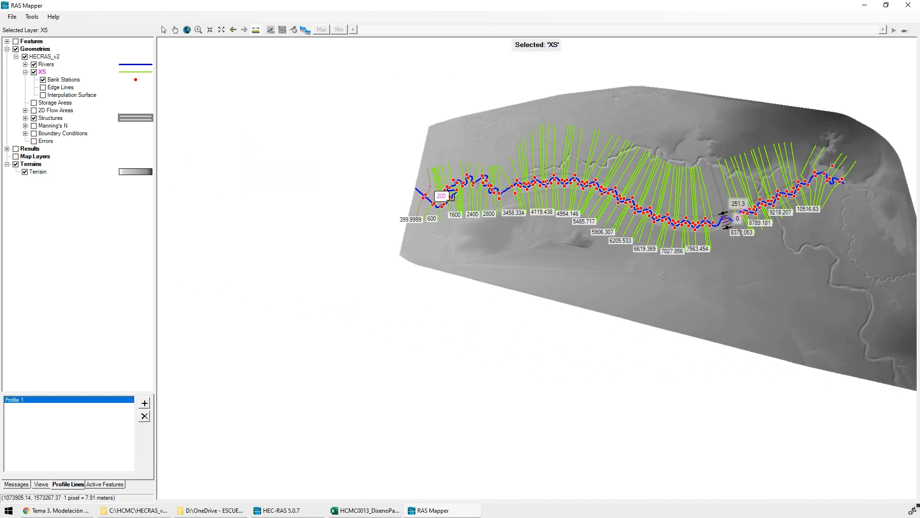
{"action": "scroll", "coordinate": [747, 211], "scroll_direction": "up", "scroll_amount": 3}
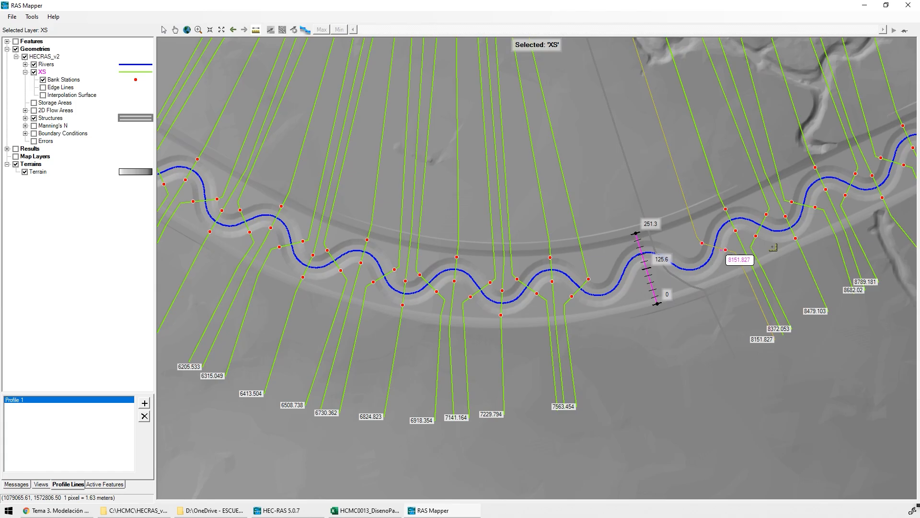
{"action": "left_click", "coordinate": [907, 5]}
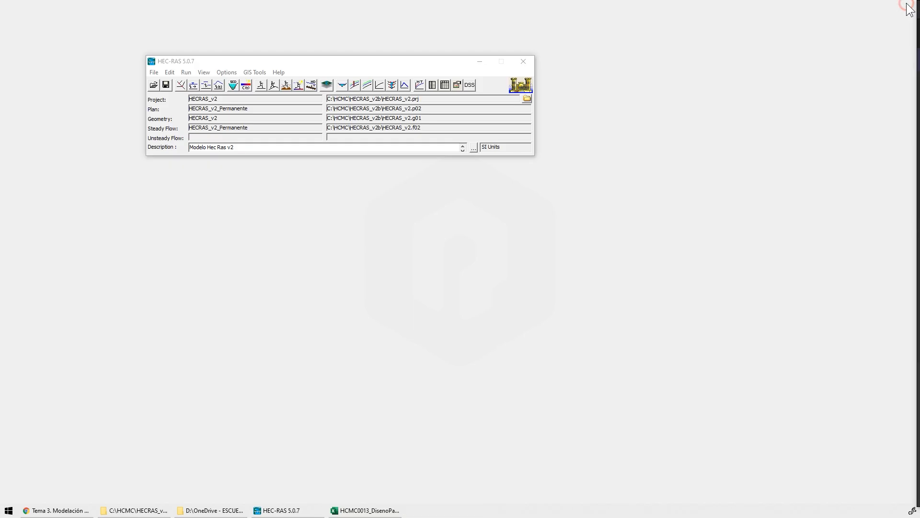
- Open the geometric data and the Bridge Culvert Data editor for the culvert at river station 7848.612
{"action": "left_click", "coordinate": [181, 86]}
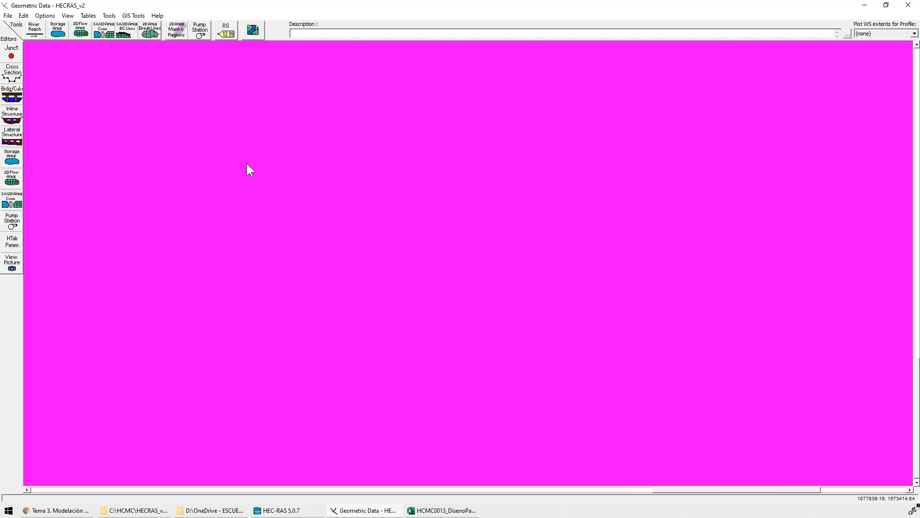
{"action": "scroll", "coordinate": [300, 188], "scroll_direction": "down", "scroll_amount": 1}
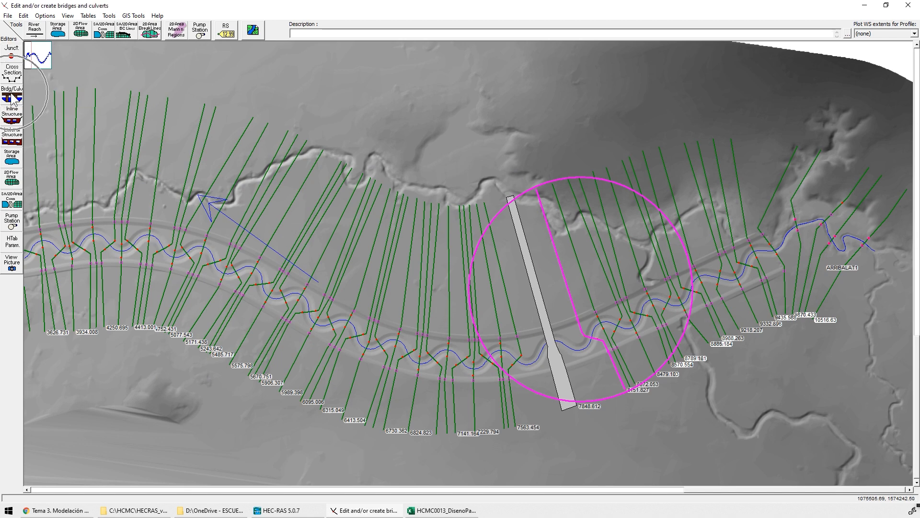
{"action": "right_click", "coordinate": [533, 285]}
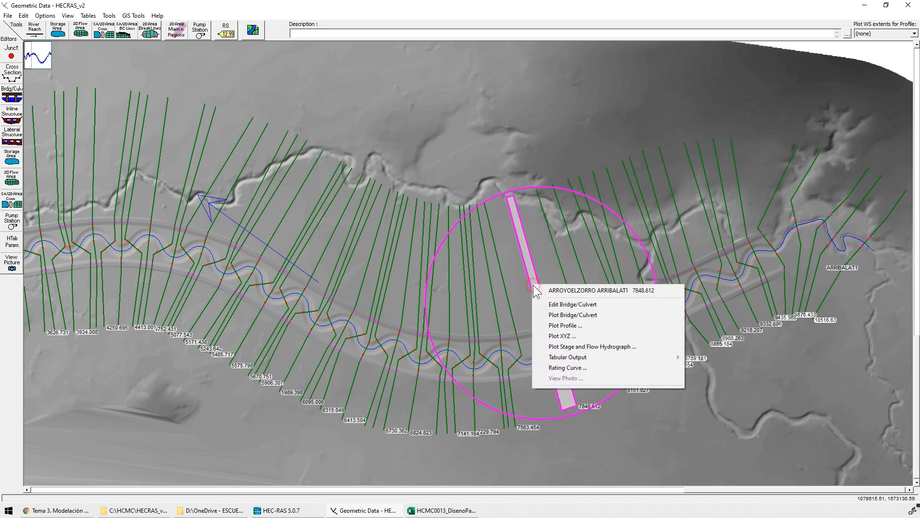
{"action": "left_click", "coordinate": [8, 98]}
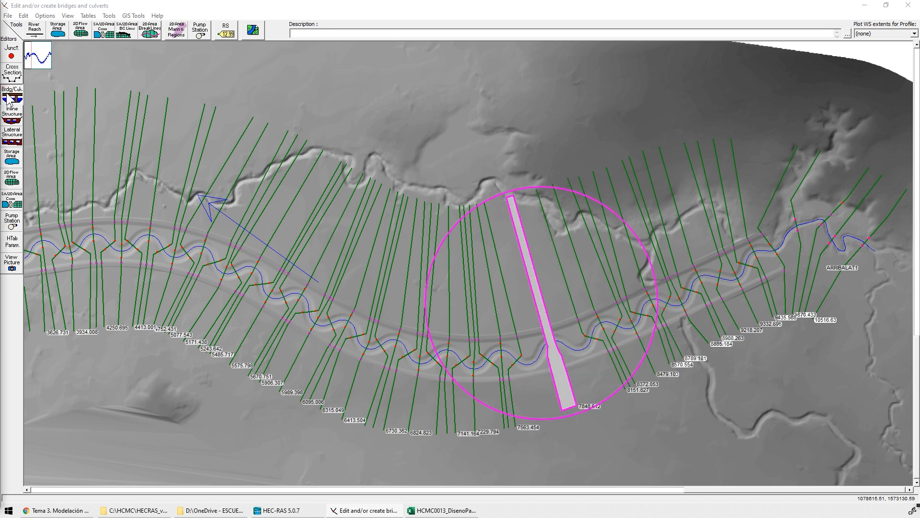
{"action": "left_click", "coordinate": [7, 96]}
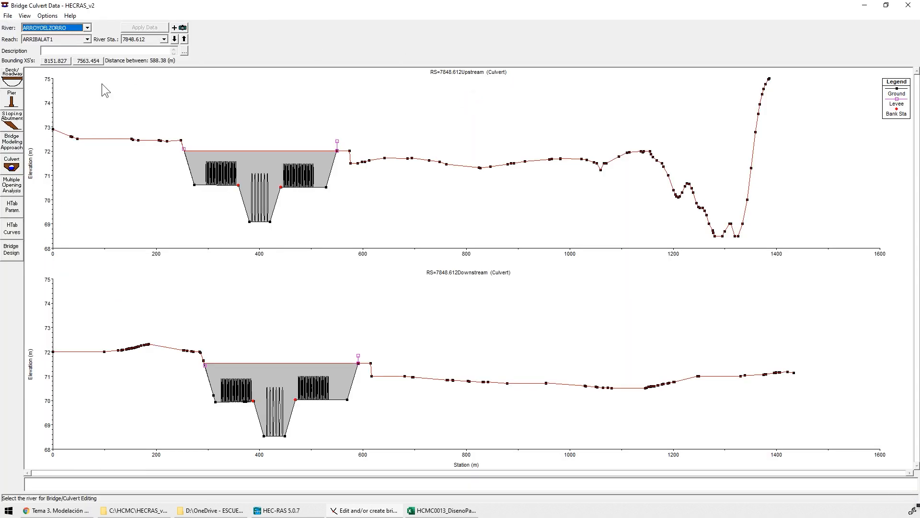
{"action": "left_click", "coordinate": [9, 86]}
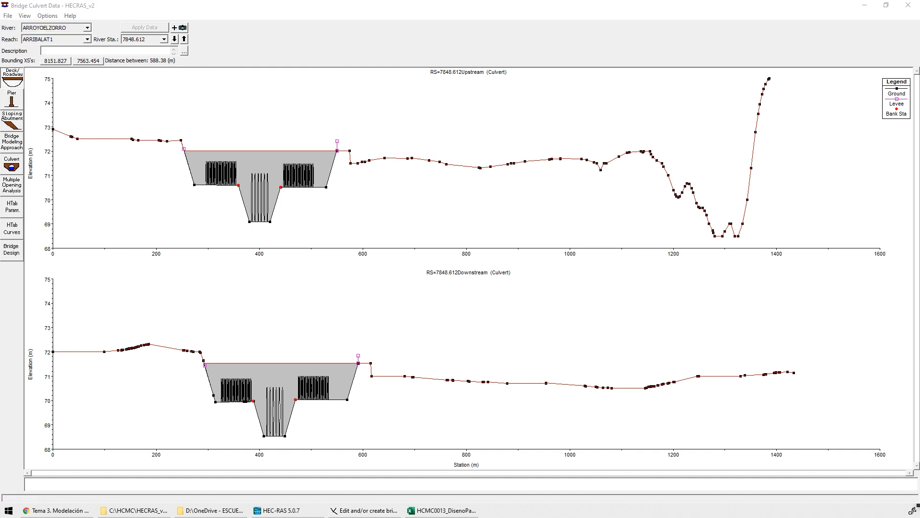
{"action": "left_click_drag", "start_coordinate": [767, 111], "coordinate": [445, 112]}
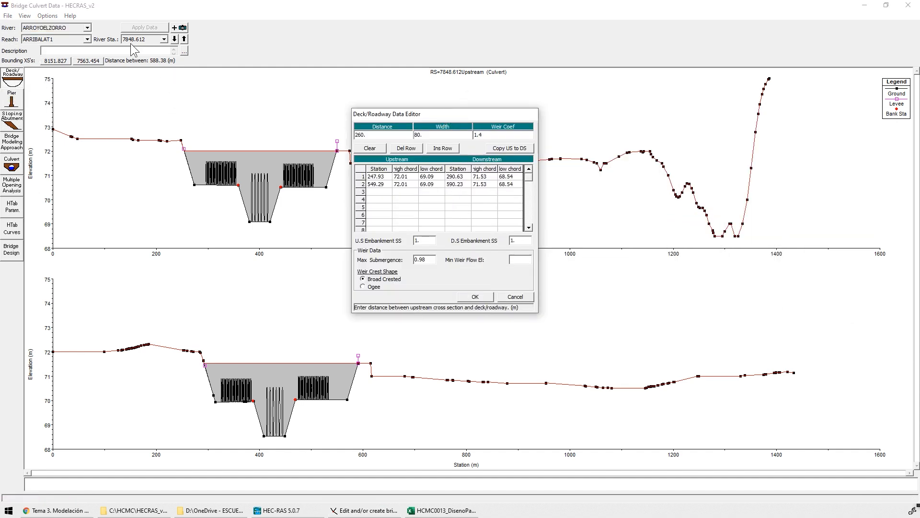
{"action": "left_click", "coordinate": [516, 297]}
- Check the river station prompt for adding a new bridge or culvert, cancel it, and list the reach's existing structures
{"action": "left_click", "coordinate": [7, 16]}
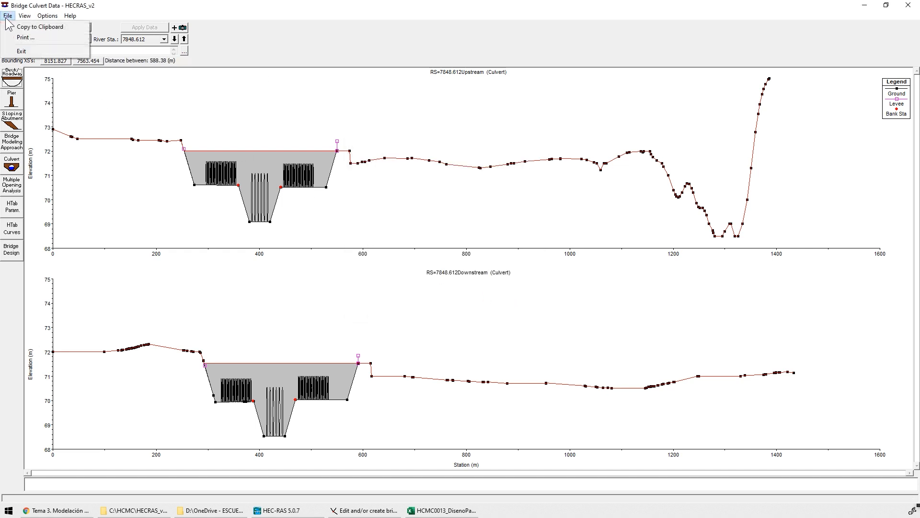
{"action": "mouse_move", "coordinate": [40, 20]}
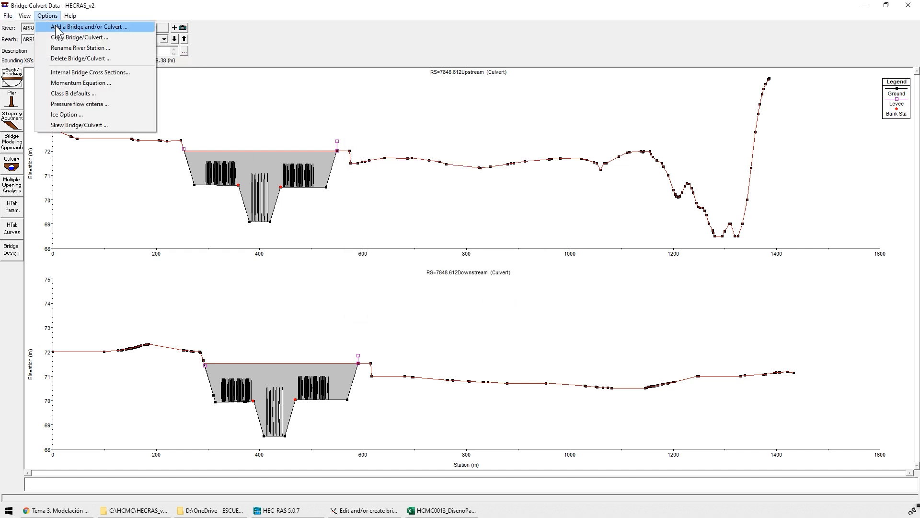
{"action": "left_click", "coordinate": [57, 28]}
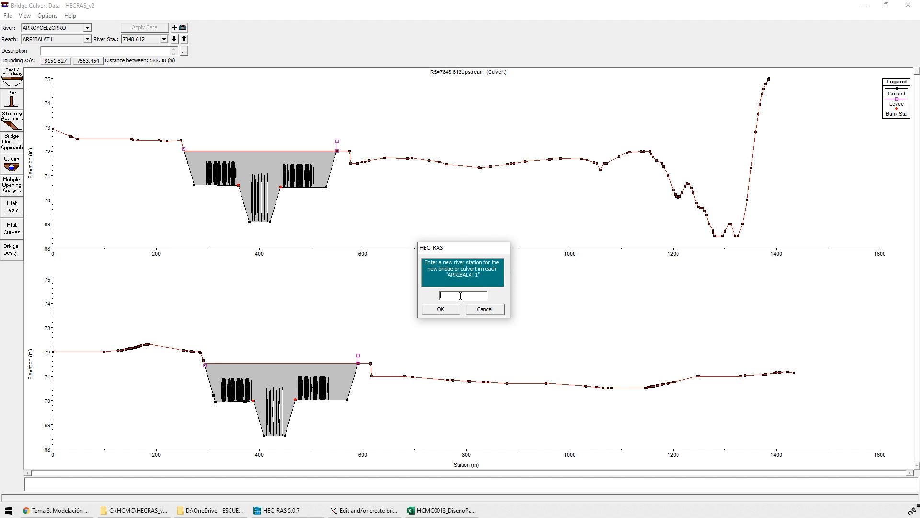
{"action": "left_click", "coordinate": [487, 308]}
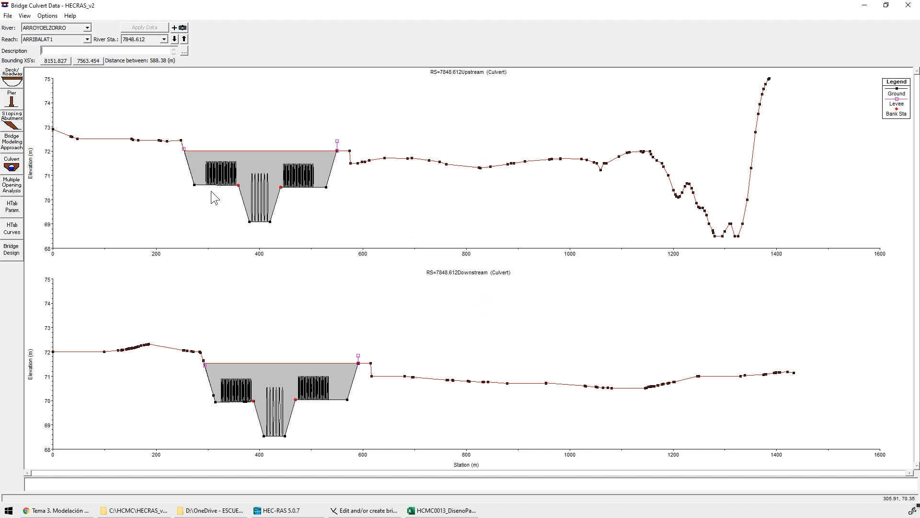
{"action": "left_click", "coordinate": [164, 40]}
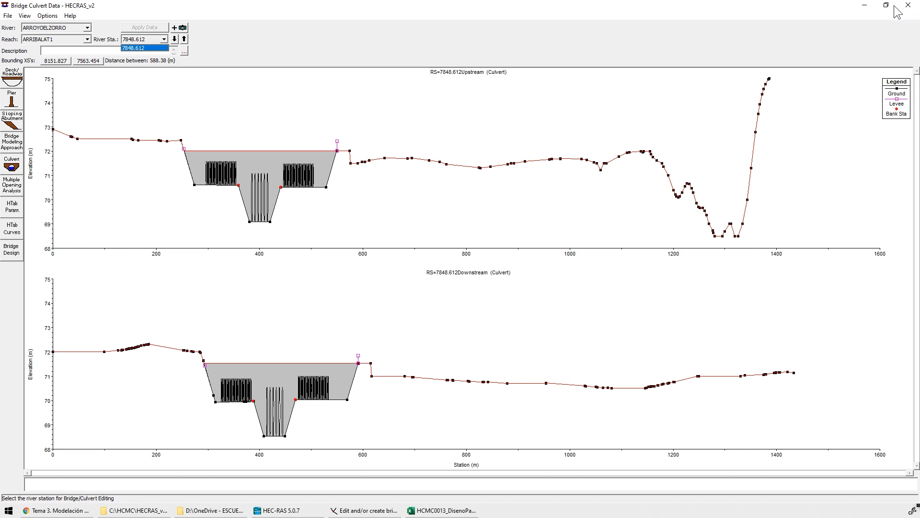
- Review the distance, width and weir coefficient entries in the culvert's Deck/Roadway Data Editor
{"action": "left_click", "coordinate": [13, 79]}
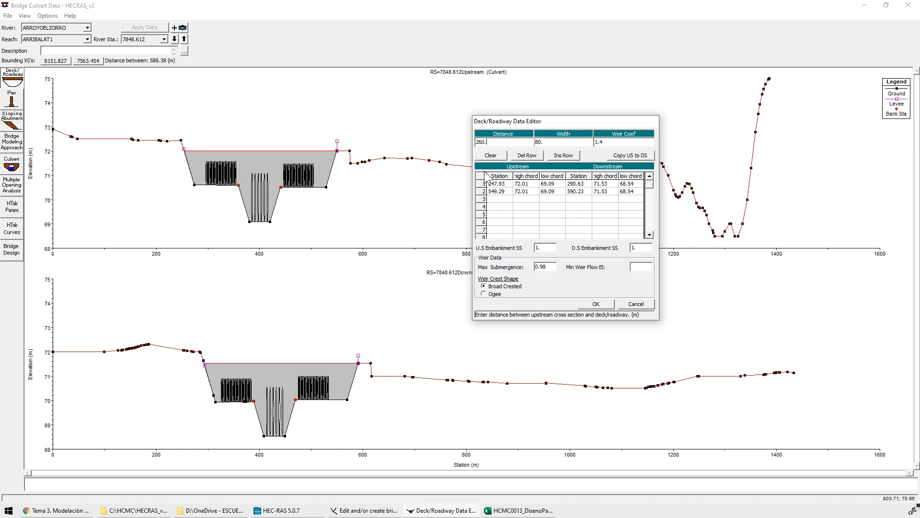
{"action": "left_click", "coordinate": [456, 140]}
{"action": "left_click", "coordinate": [548, 143]}
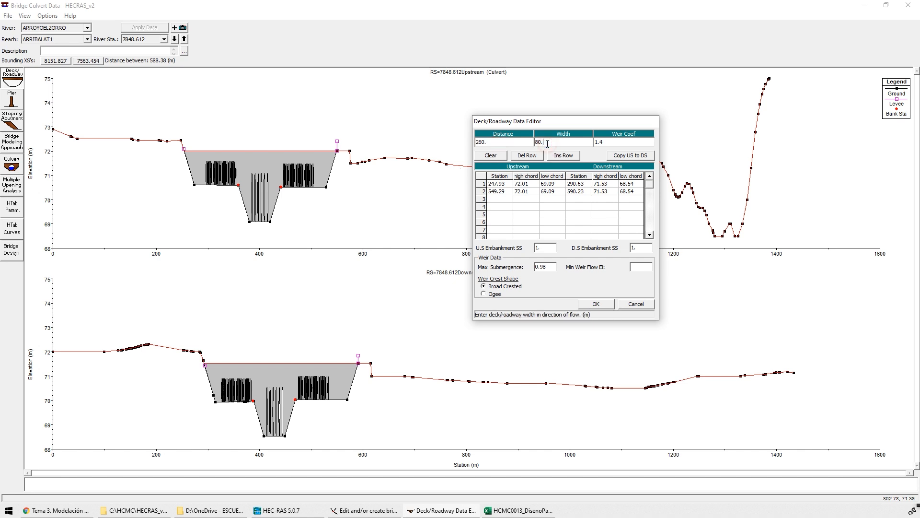
{"action": "left_click", "coordinate": [623, 143]}
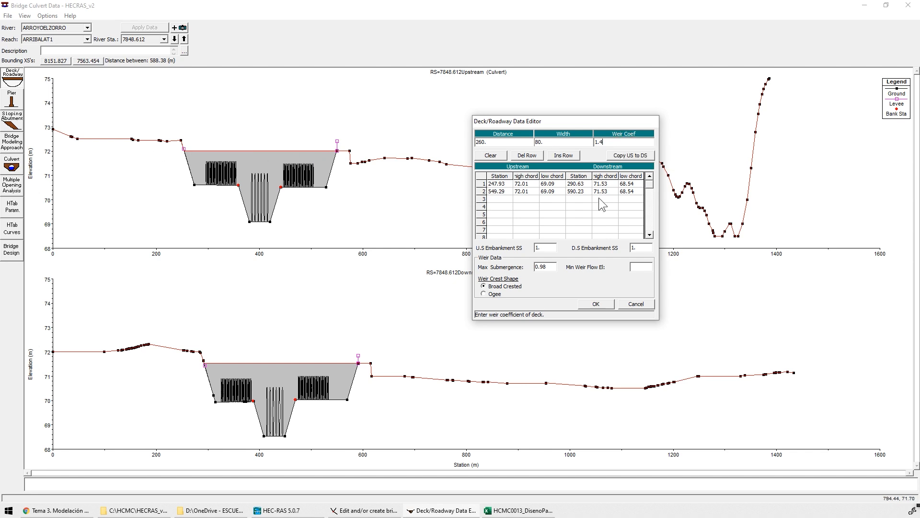
- Review the two rows of station, high chord and low chord data that define the deck upstream and downstream
{"action": "left_click", "coordinate": [509, 183]}
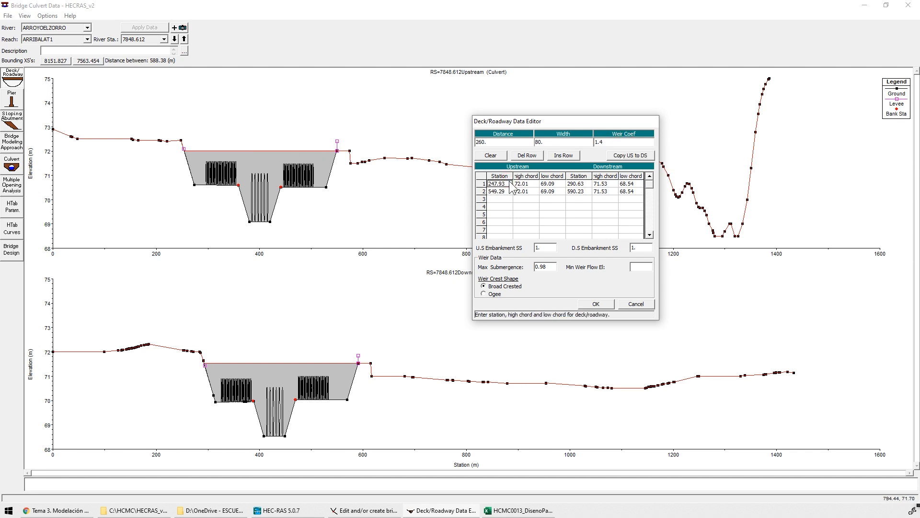
{"action": "key", "text": "Down"}
{"action": "left_click", "coordinate": [483, 184]}
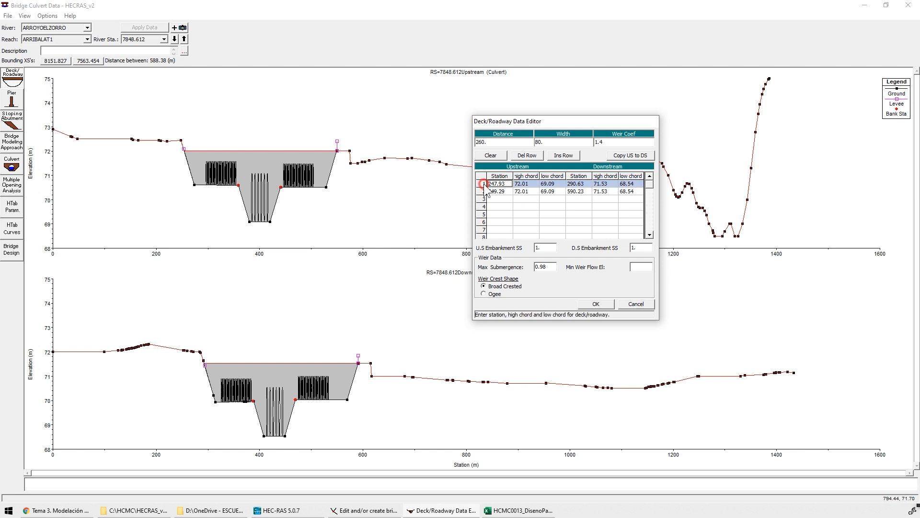
{"action": "left_click", "coordinate": [483, 191]}
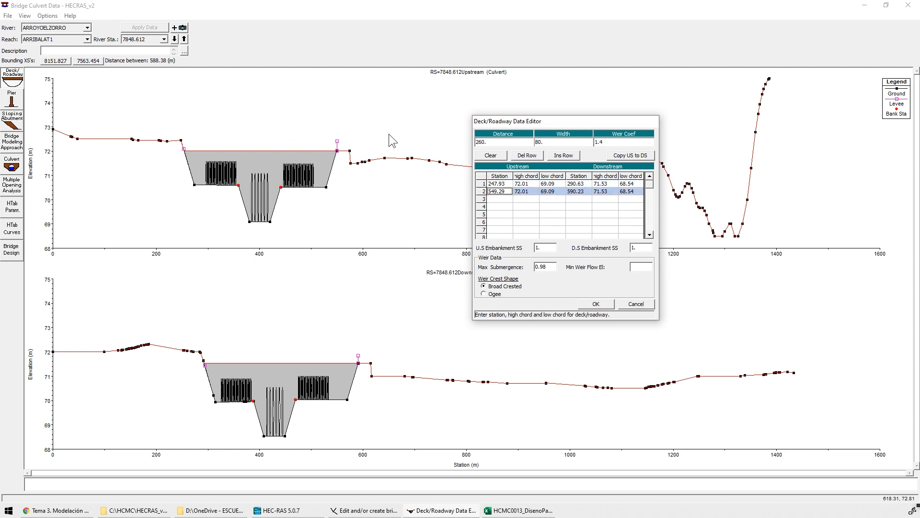
- Compare the deck's upstream start station and high chord with the ground points at the left bank of the upstream section
{"action": "left_click_drag", "start_coordinate": [567, 121], "coordinate": [777, 125]}
{"action": "left_click", "coordinate": [212, 138]}
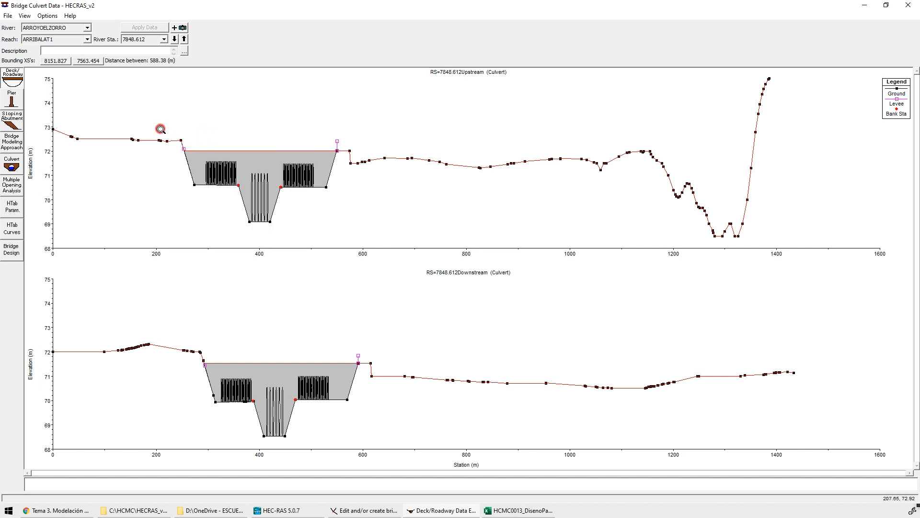
{"action": "left_click_drag", "start_coordinate": [160, 128], "coordinate": [368, 238]}
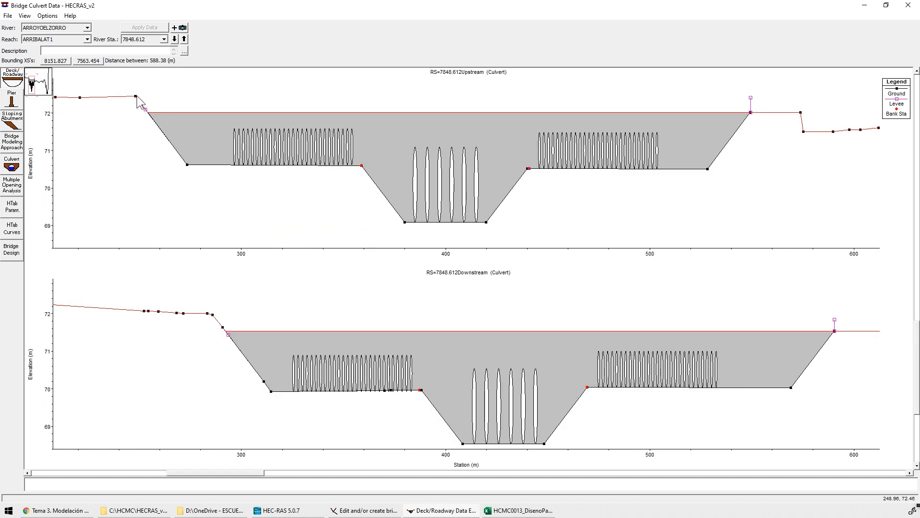
{"action": "mouse_move", "coordinate": [136, 99]}
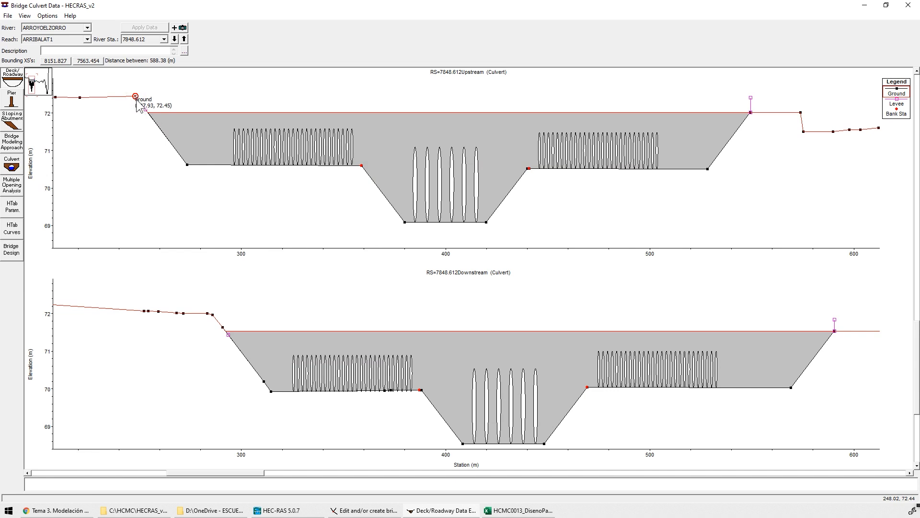
{"action": "key", "text": "alt+Tab"}
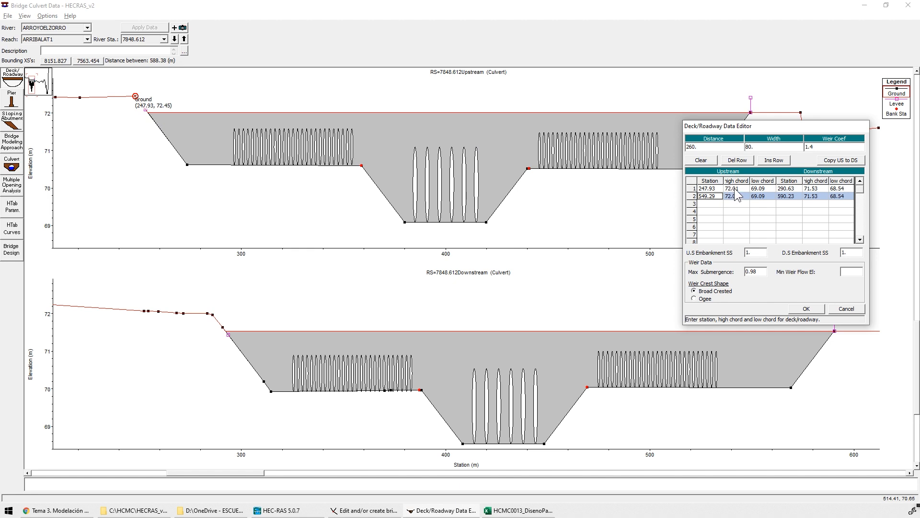
{"action": "left_click", "coordinate": [151, 121]}
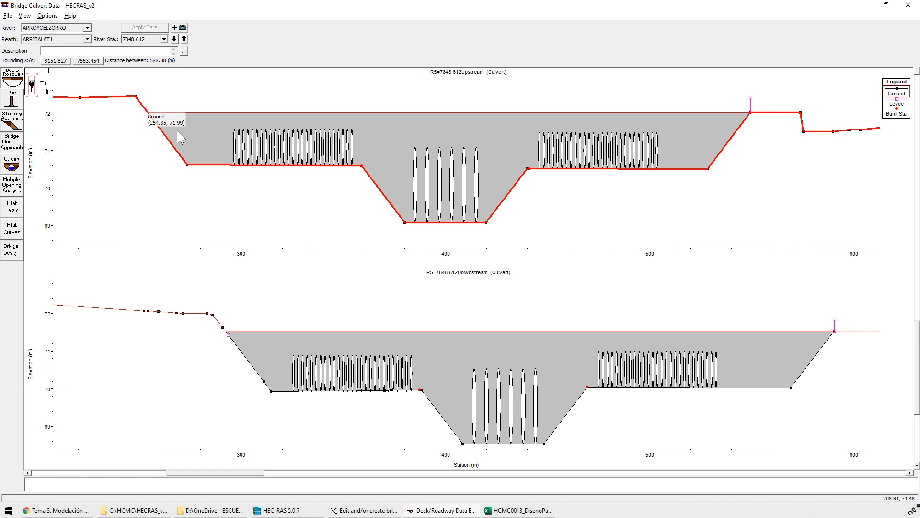
{"action": "key", "text": "alt+Tab"}
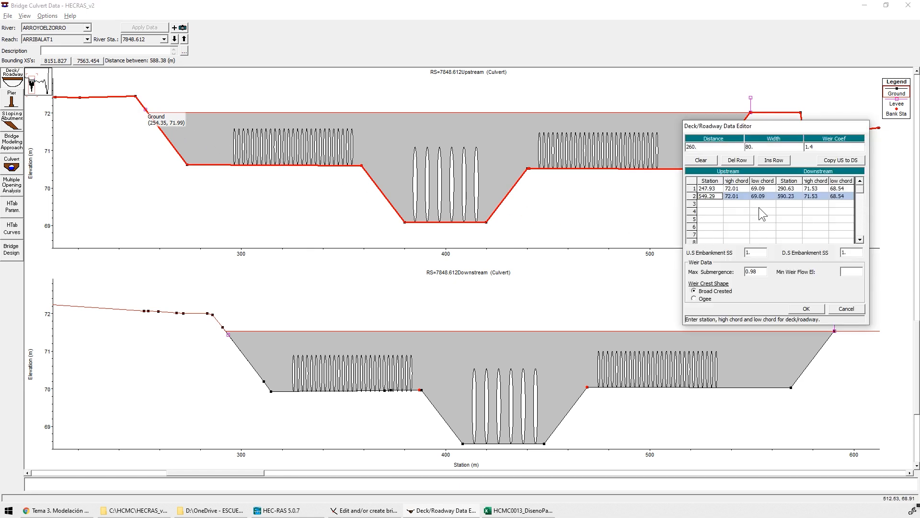
- Measure the upstream deck's height above the channel bottom and the cover between the left culvert group and the deck's top
{"action": "left_click", "coordinate": [442, 114]}
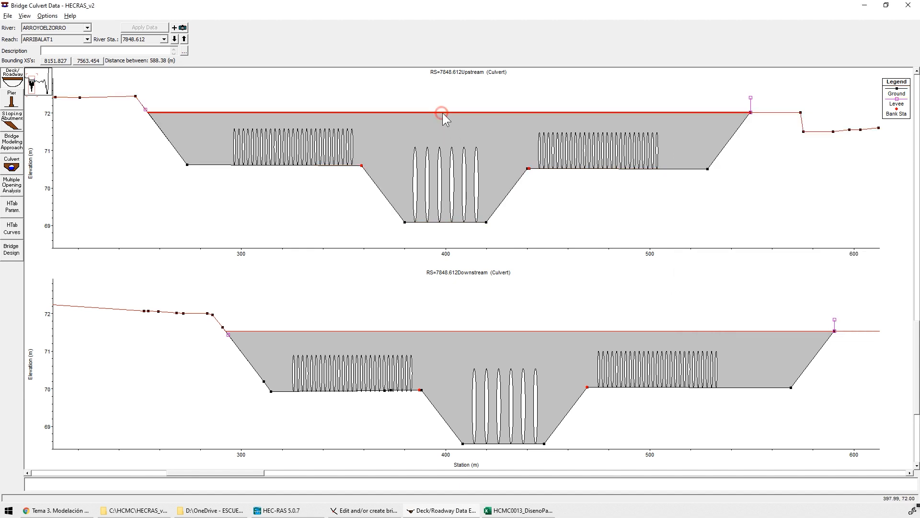
{"action": "left_click_drag", "start_coordinate": [442, 113], "coordinate": [444, 224]}
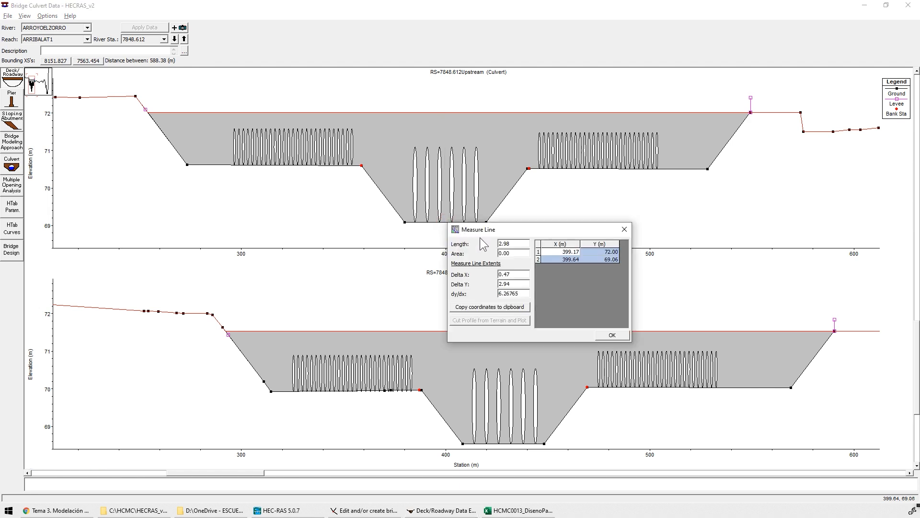
{"action": "left_click", "coordinate": [624, 230]}
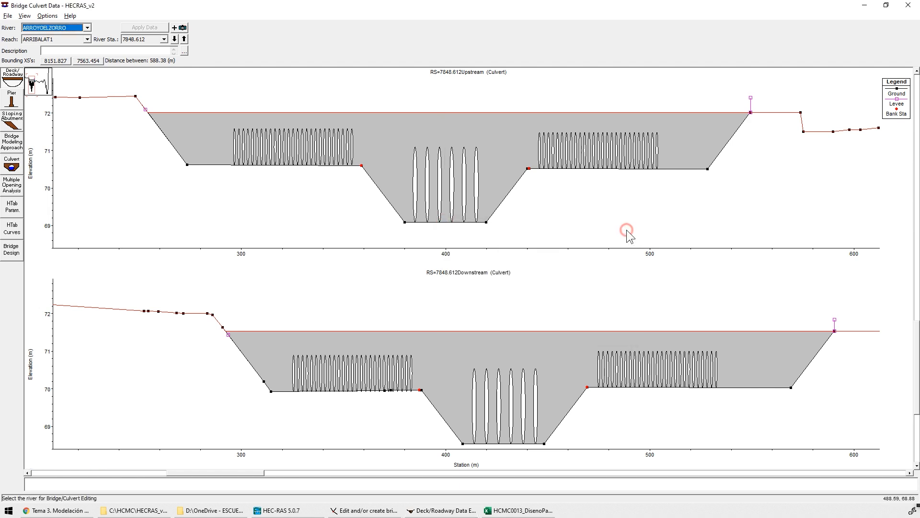
{"action": "left_click", "coordinate": [353, 127]}
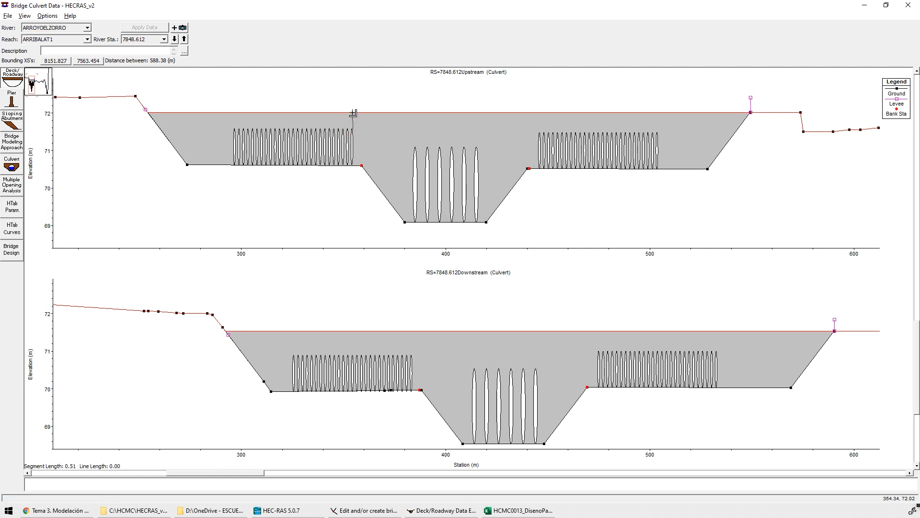
{"action": "double_click", "coordinate": [351, 113]}
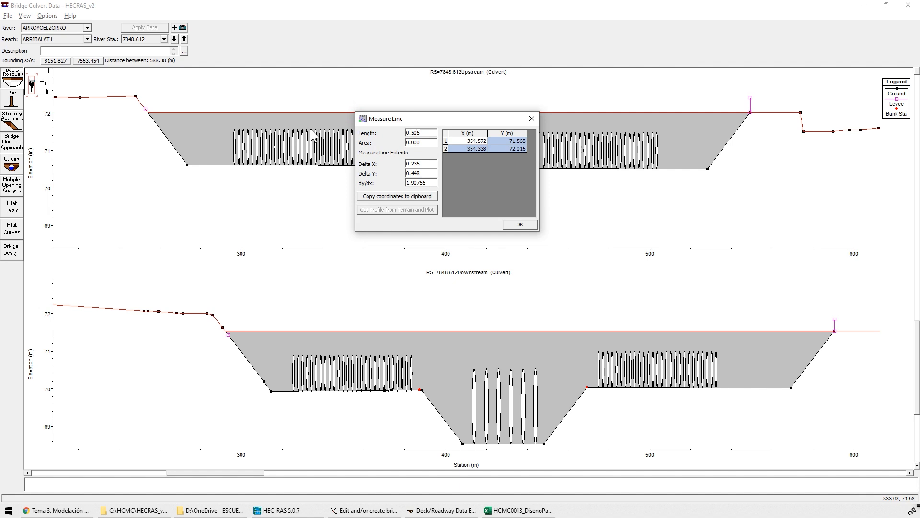
{"action": "left_click", "coordinate": [532, 119]}
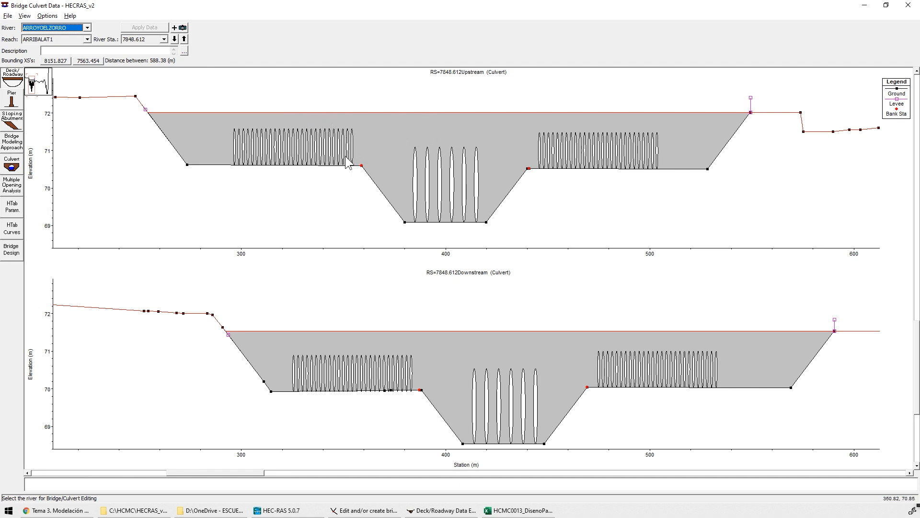
- Check the upstream section's right levee point against the deck's high chord entries, and query the downstream section's right levee point
{"action": "left_click", "coordinate": [12, 164]}
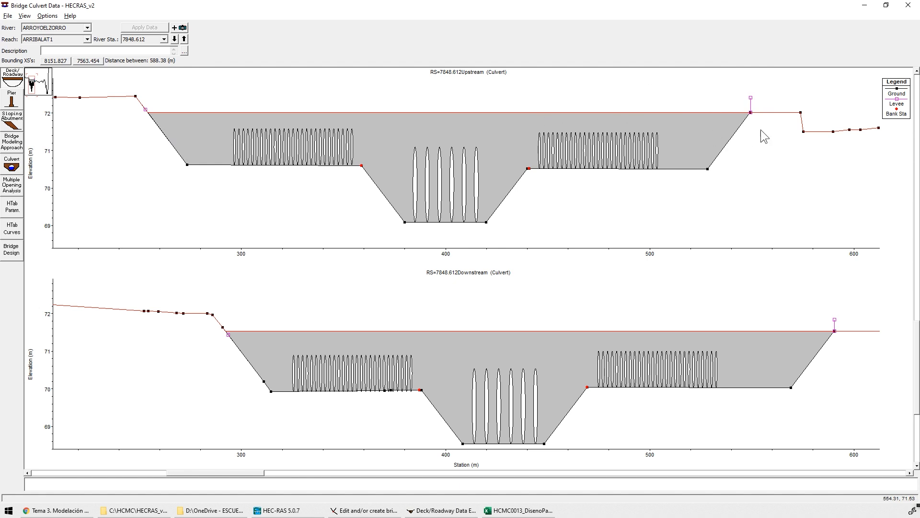
{"action": "left_click", "coordinate": [750, 112]}
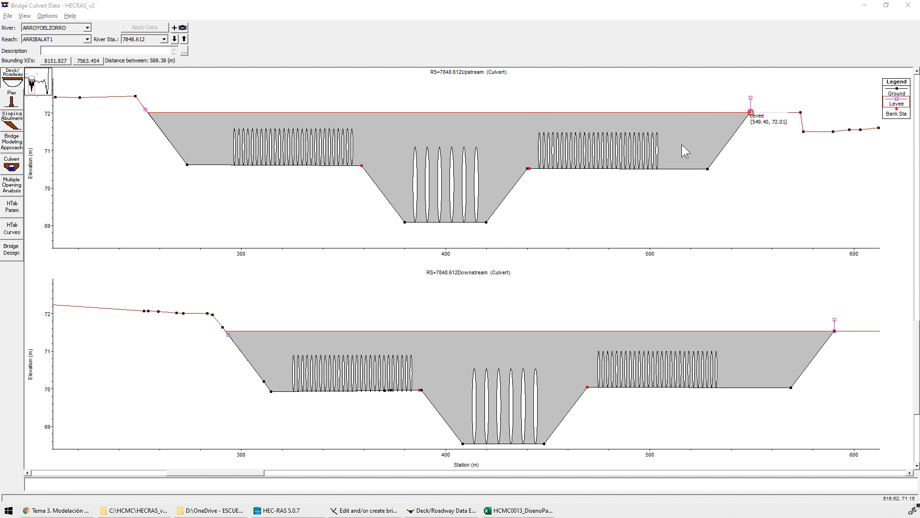
{"action": "left_click", "coordinate": [12, 77]}
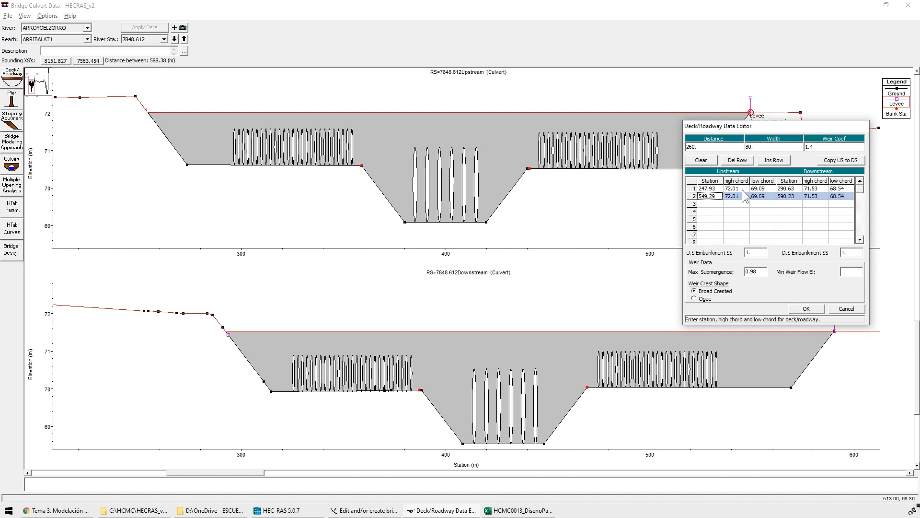
{"action": "left_click", "coordinate": [735, 189]}
{"action": "left_click", "coordinate": [736, 196]}
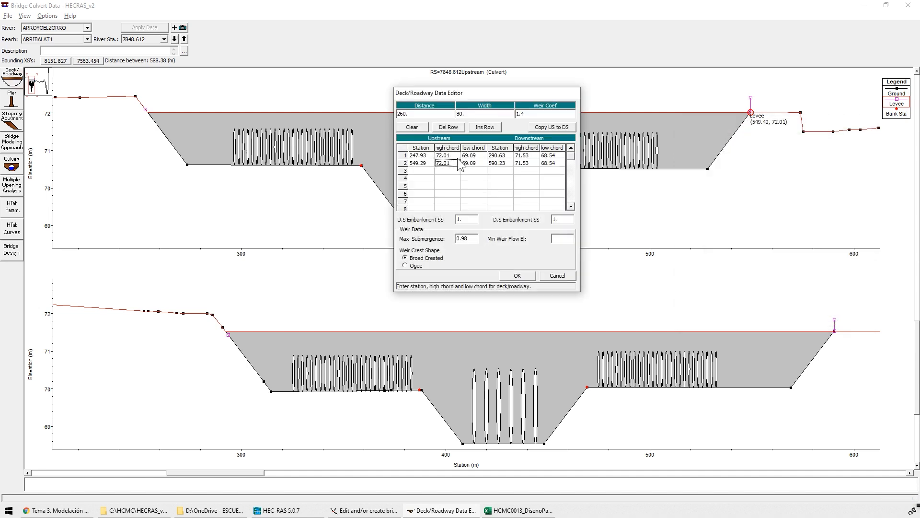
{"action": "key", "text": "Up"}
{"action": "left_click", "coordinate": [834, 331]}
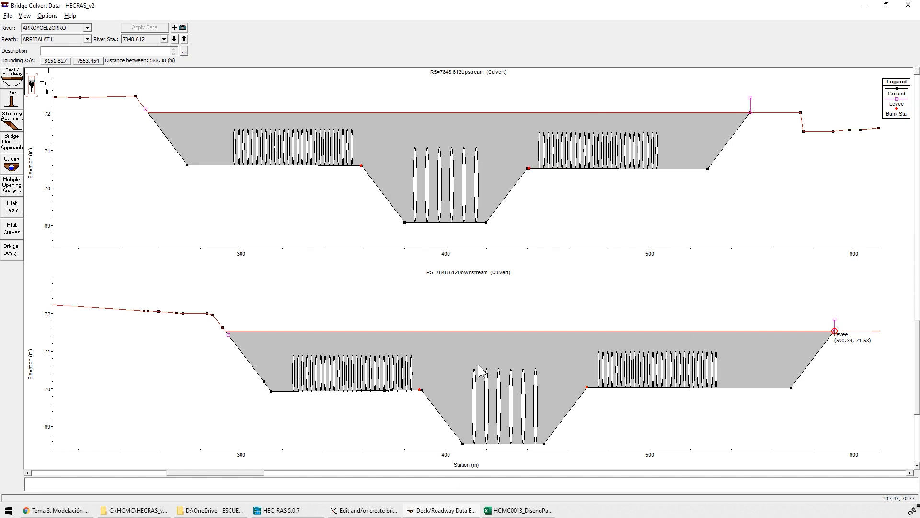
- Query the downstream section's channel-bottom ground point, then check the deck's low chord, weir coefficient and weir crest shape
{"action": "left_click", "coordinate": [463, 444]}
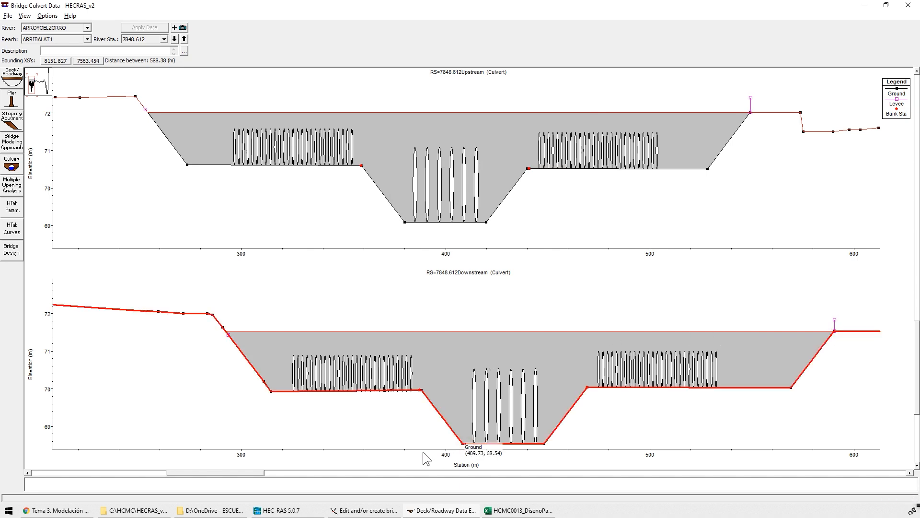
{"action": "key", "text": "alt+Tab"}
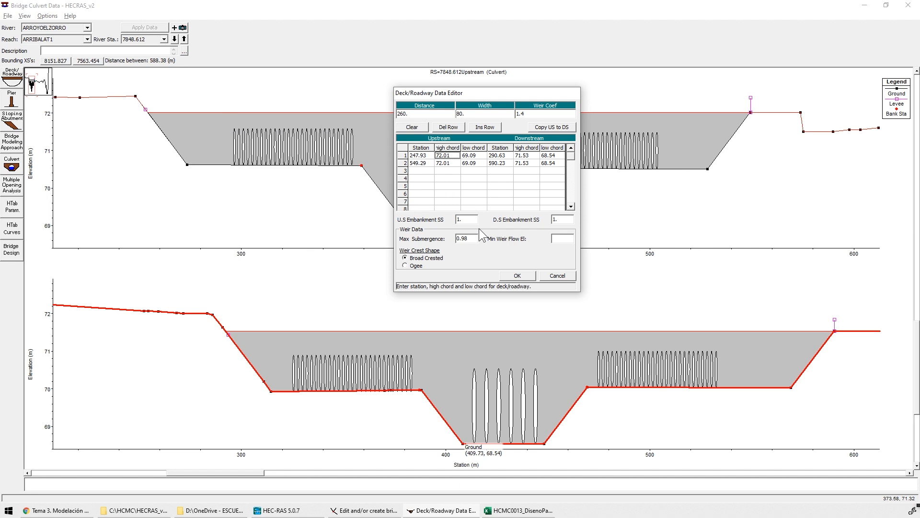
{"action": "left_click", "coordinate": [528, 113]}
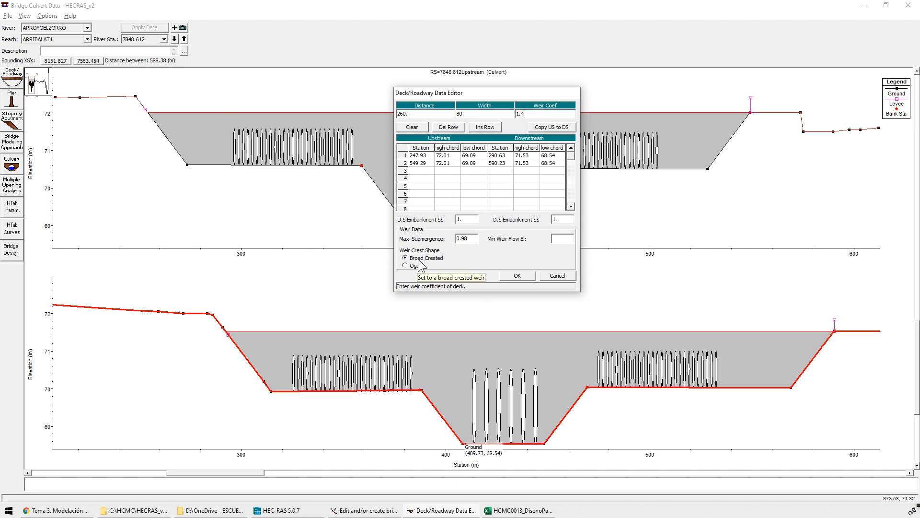
{"action": "left_click", "coordinate": [517, 276]}
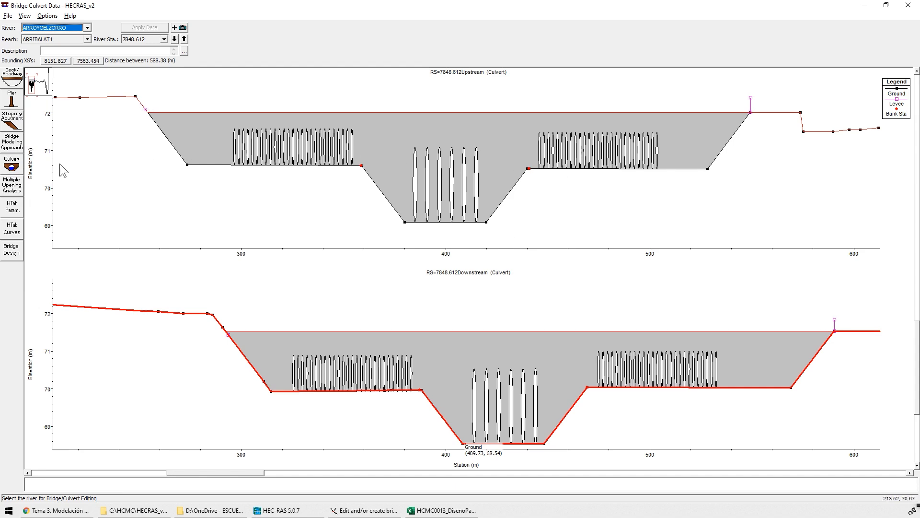
- Display the AlcCentral group in the culvert data editor and glance at the design workbook's culvert parameters
{"action": "left_click", "coordinate": [11, 167]}
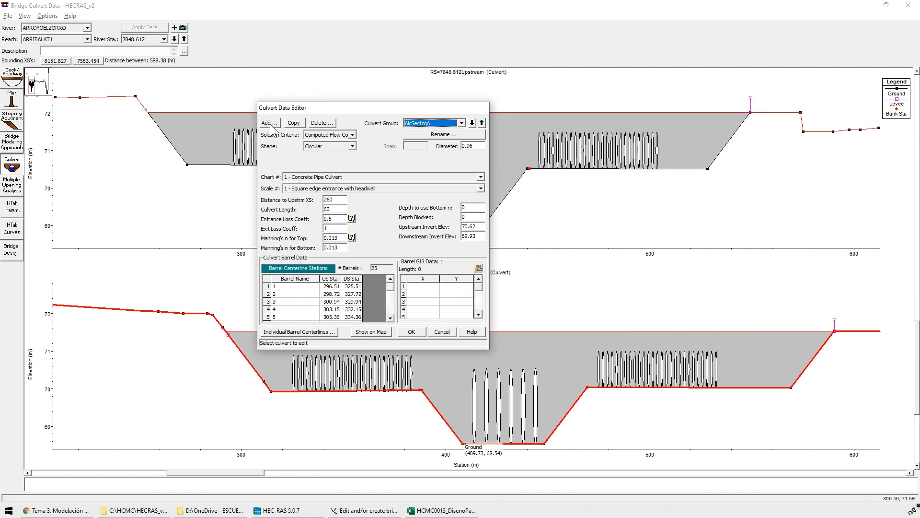
{"action": "left_click", "coordinate": [450, 123]}
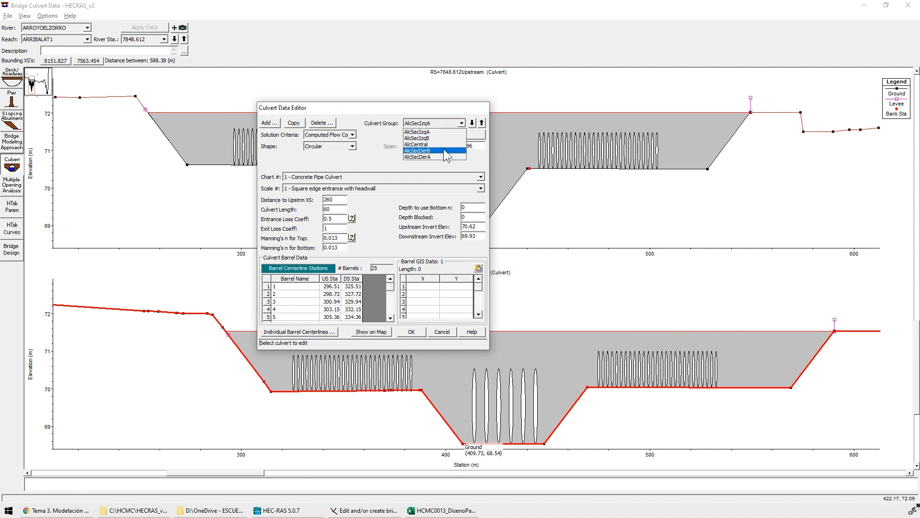
{"action": "left_click", "coordinate": [430, 144]}
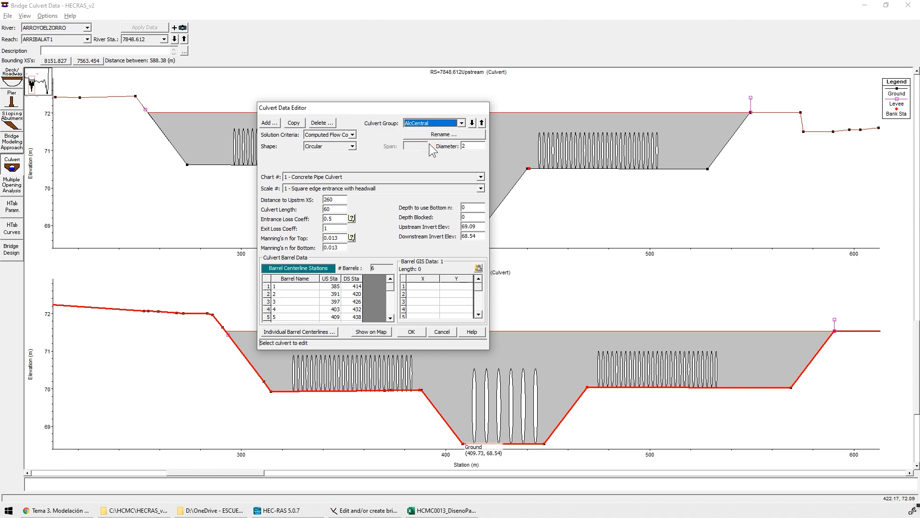
{"action": "left_click", "coordinate": [448, 510]}
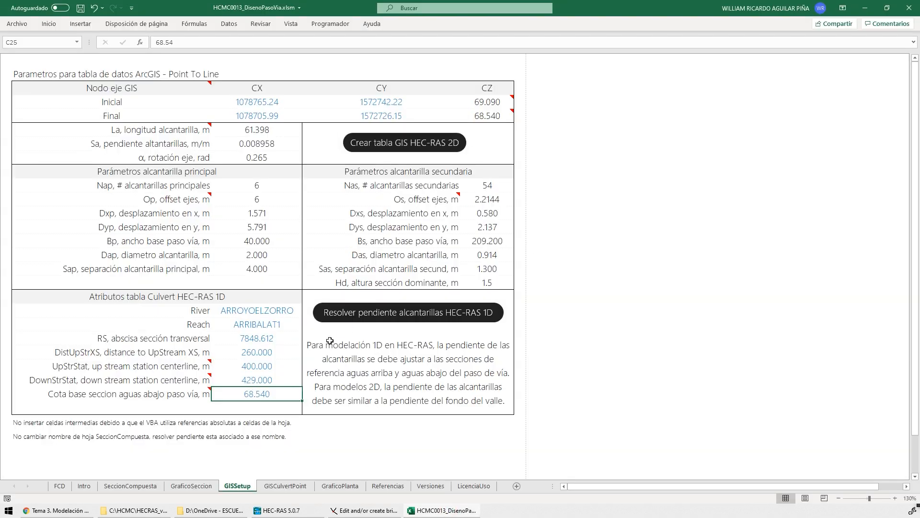
{"action": "key", "text": "ctrl+Page_Up"}
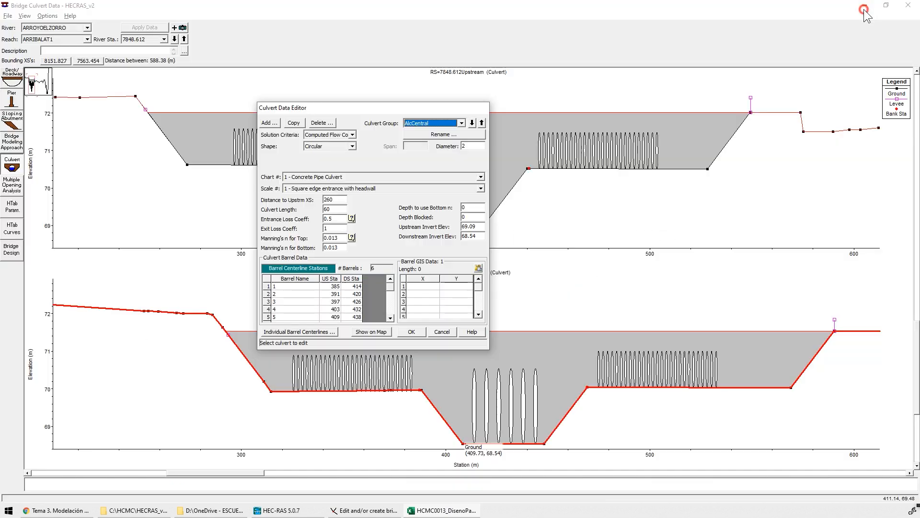
{"action": "left_click", "coordinate": [865, 7]}
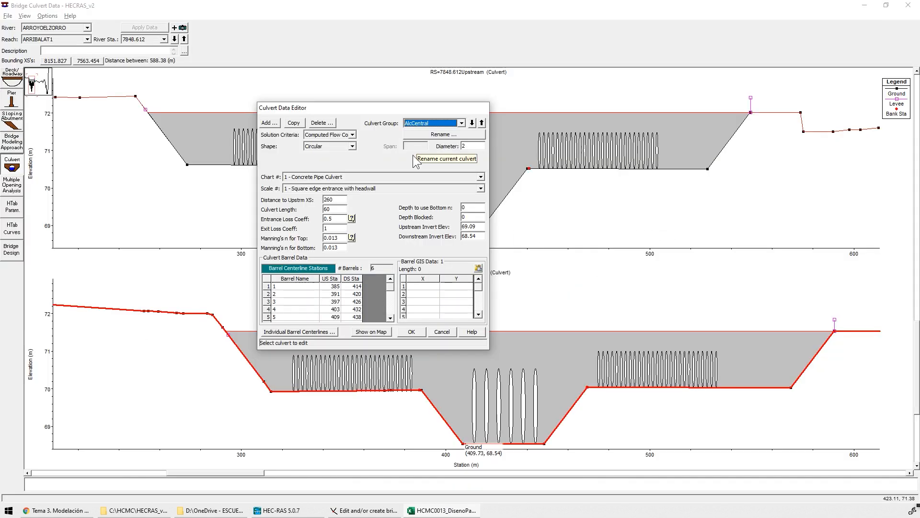
- Review AlcCentral's distance to the upstream section, culvert length, entrance and exit loss coefficients, and Manning's n for top and bottom
{"action": "left_click", "coordinate": [340, 199]}
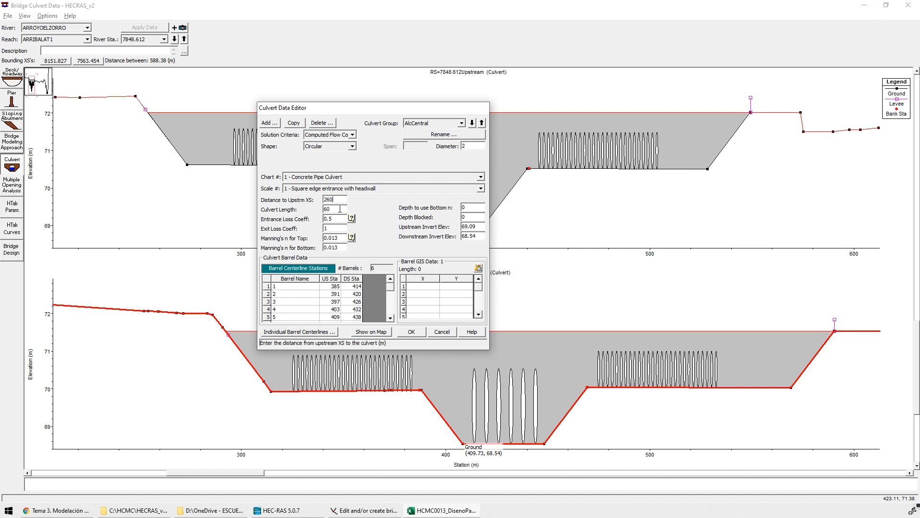
{"action": "left_click", "coordinate": [335, 209]}
{"action": "left_click", "coordinate": [339, 221]}
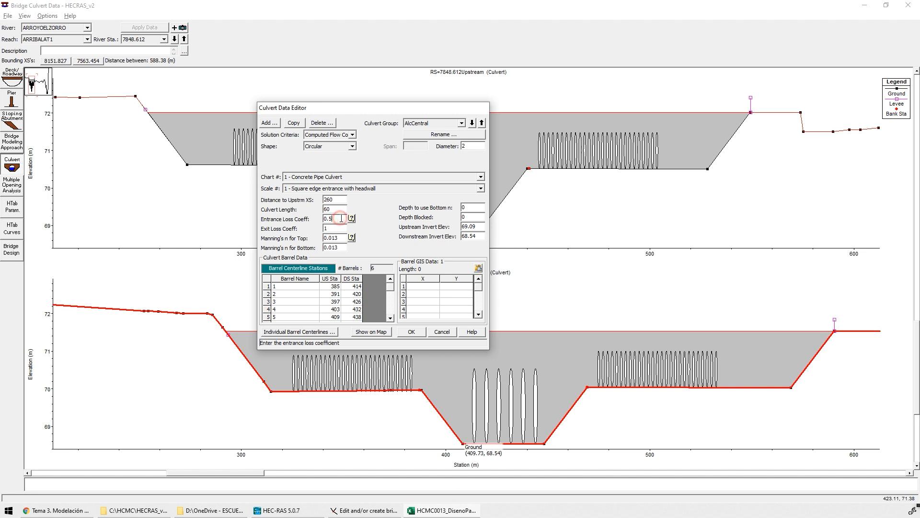
{"action": "left_click", "coordinate": [340, 229]}
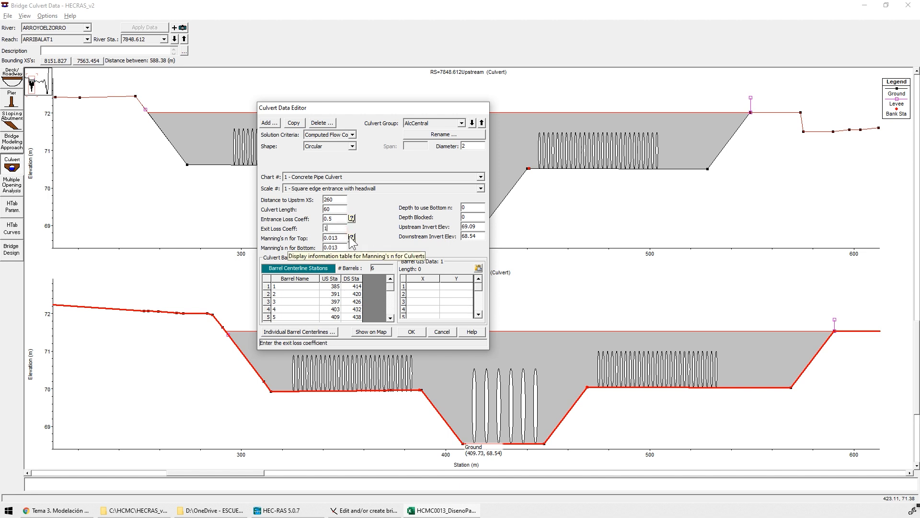
{"action": "left_click", "coordinate": [343, 238]}
{"action": "left_click", "coordinate": [343, 247]}
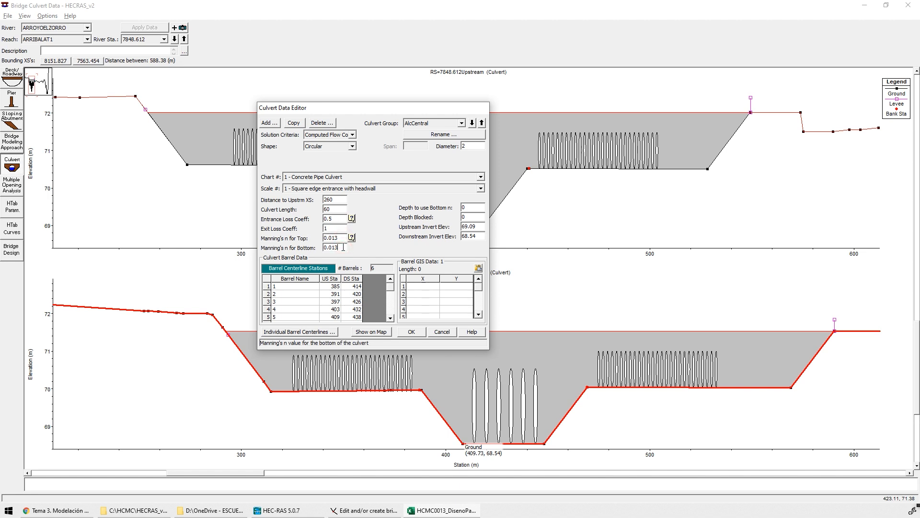
{"action": "left_click", "coordinate": [343, 237]}
{"action": "left_click", "coordinate": [345, 247]}
- Review the central culverts' diameter and their upstream and downstream invert elevations
{"action": "left_click", "coordinate": [465, 146]}
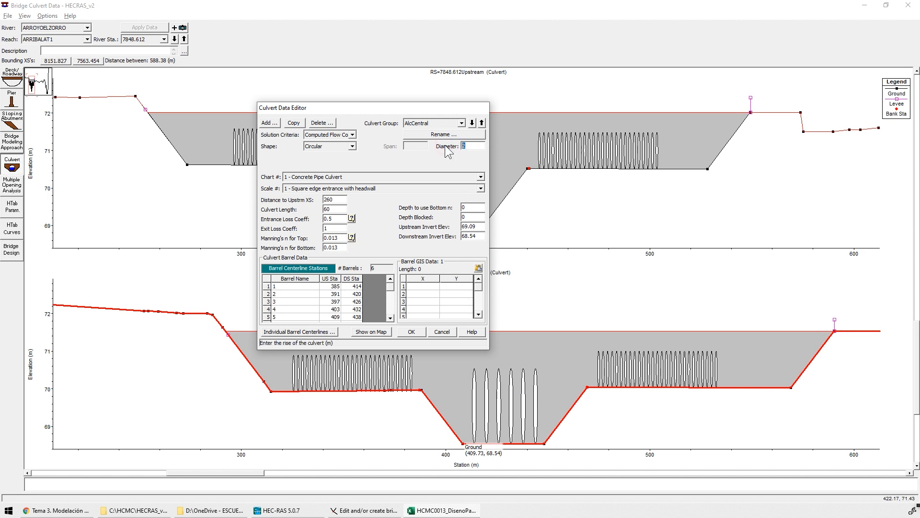
{"action": "left_click", "coordinate": [480, 226]}
{"action": "left_click", "coordinate": [483, 236]}
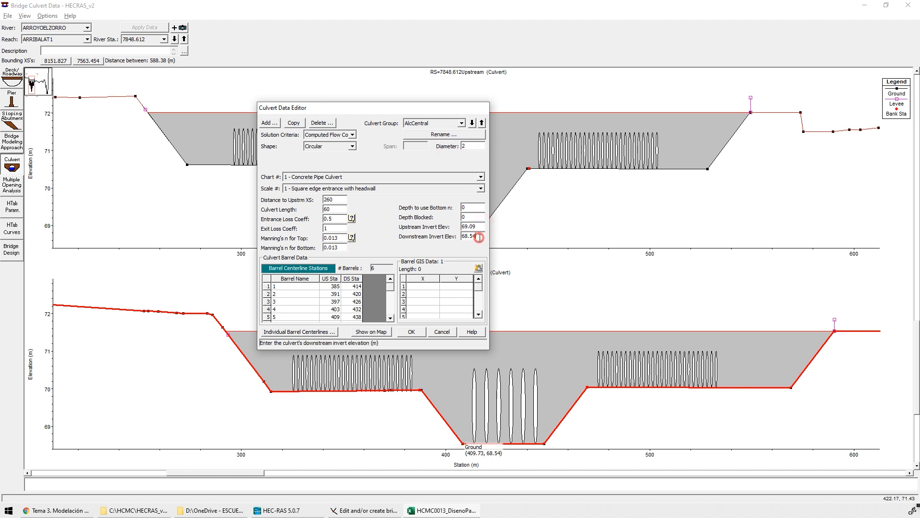
{"action": "left_click", "coordinate": [478, 226]}
{"action": "left_click", "coordinate": [479, 237]}
- Examine the invert and centroid elevations of the first main culvert in the design workbook's SeccionCompuesta sheet
{"action": "left_click", "coordinate": [429, 511]}
{"action": "key", "text": "ctrl+Page_Down"}
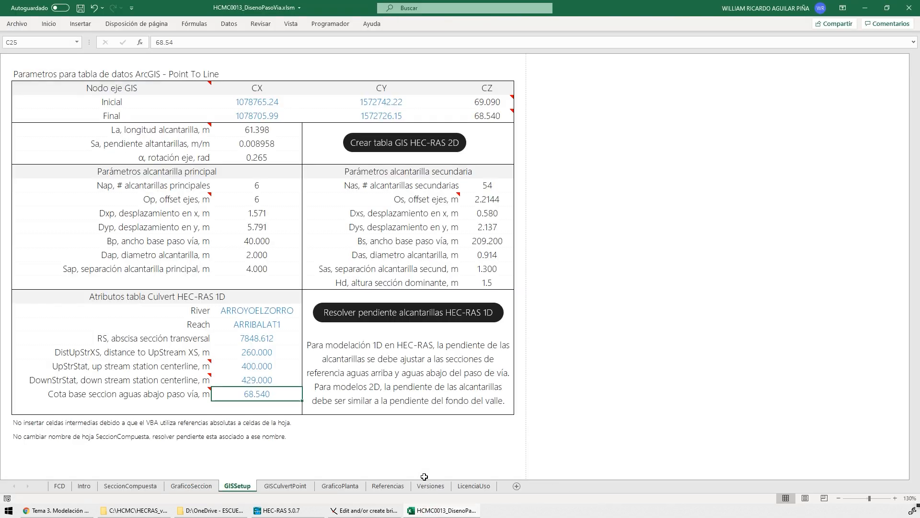
{"action": "key", "text": "ctrl+Page_Up"}
{"action": "key", "text": "ctrl+Page_Up"}
{"action": "scroll", "coordinate": [210, 203], "scroll_direction": "left", "scroll_amount": 6}
{"action": "left_click", "coordinate": [907, 485]}
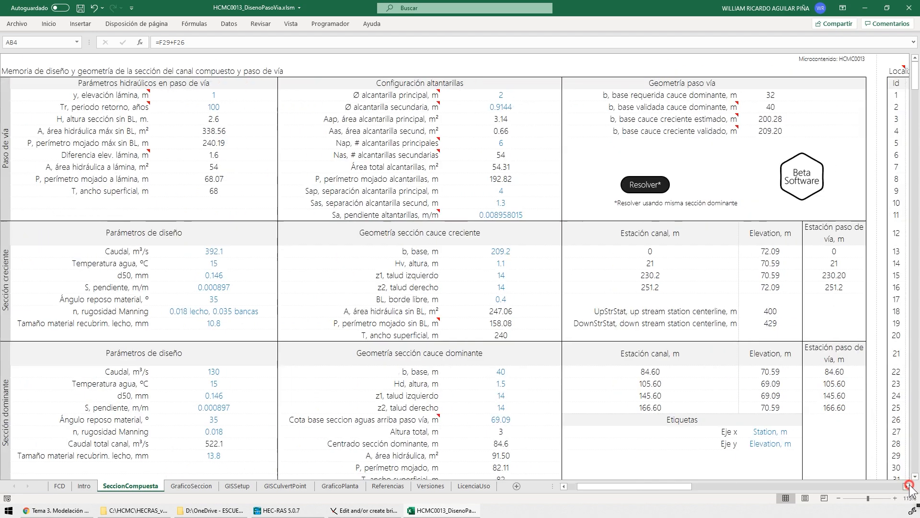
{"action": "left_click", "coordinate": [907, 486]}
{"action": "left_click", "coordinate": [907, 486]}
{"action": "left_click", "coordinate": [907, 486]}
{"action": "left_click", "coordinate": [907, 486]}
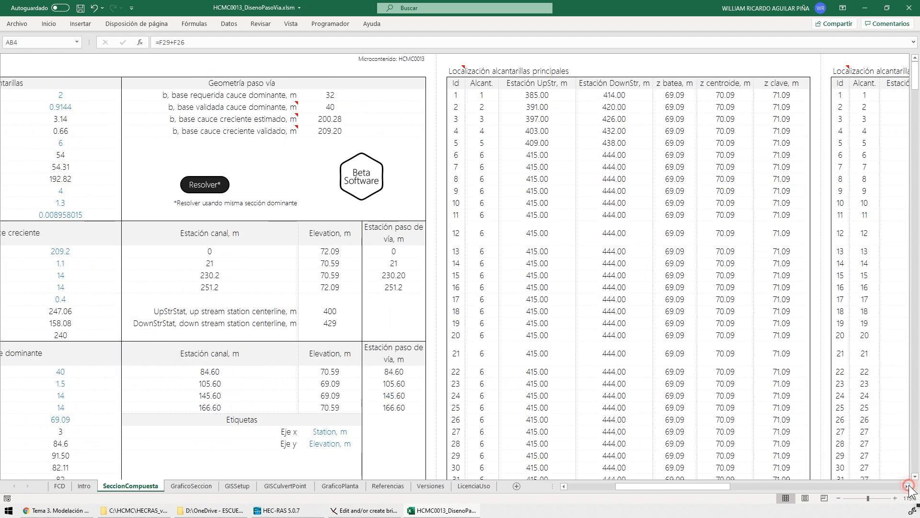
{"action": "left_click", "coordinate": [666, 99]}
{"action": "left_click", "coordinate": [706, 99]}
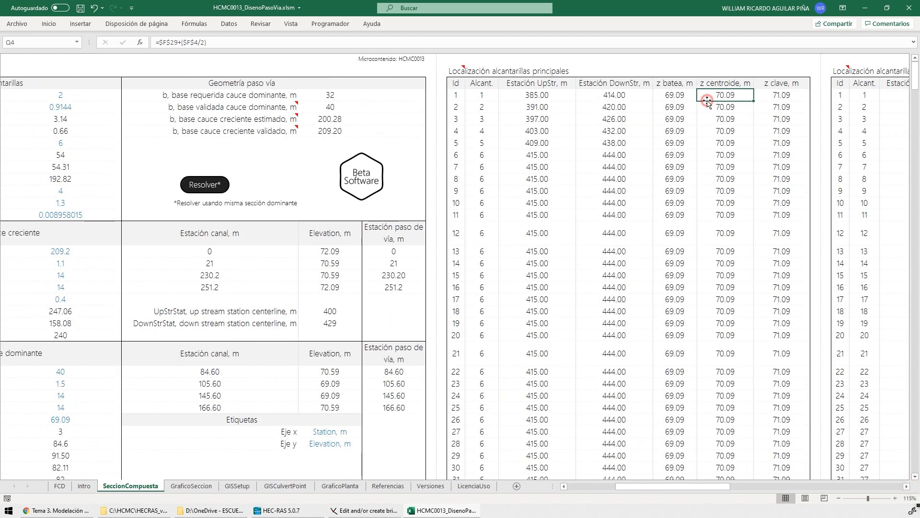
{"action": "left_click", "coordinate": [679, 99]}
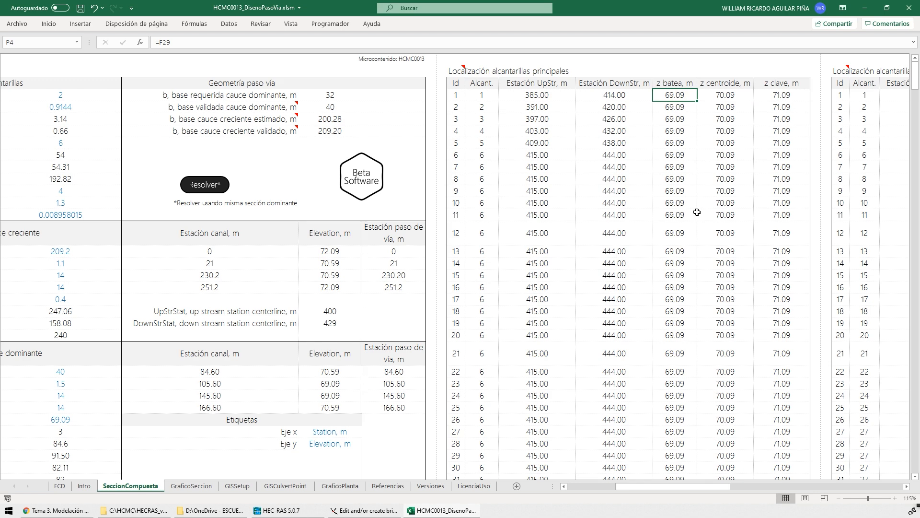
- Compare AlcCentral's downstream invert elevation in HEC-RAS with the downstream section base elevation in the workbook's GISSetup sheet
{"action": "key", "text": "alt+Tab"}
{"action": "left_click_drag", "start_coordinate": [479, 235], "coordinate": [439, 241]}
{"action": "key", "text": "alt+Tab"}
{"action": "key", "text": "ctrl+Page_Down"}
{"action": "key", "text": "ctrl+Page_Down"}
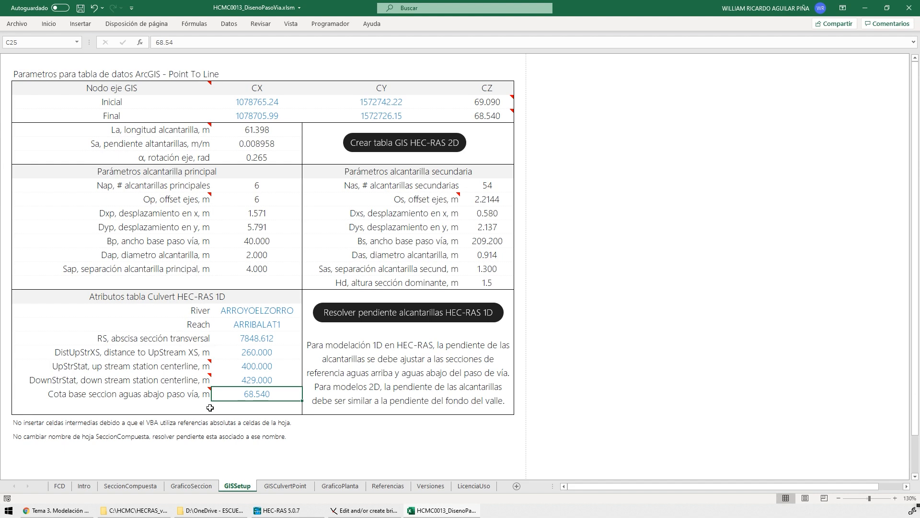
{"action": "left_click", "coordinate": [263, 395]}
{"action": "left_click", "coordinate": [260, 396]}
{"action": "key", "text": "alt+Tab"}
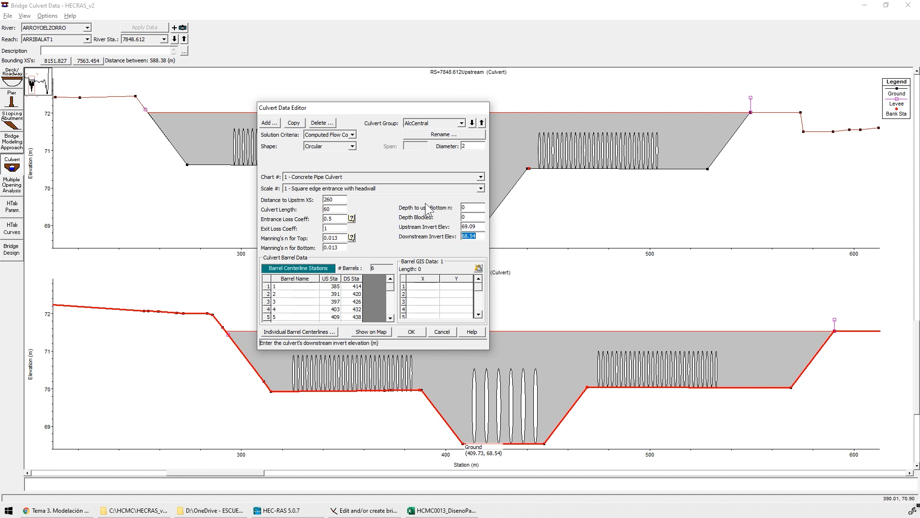
{"action": "double_click", "coordinate": [480, 236]}
{"action": "key", "text": "alt+Tab"}
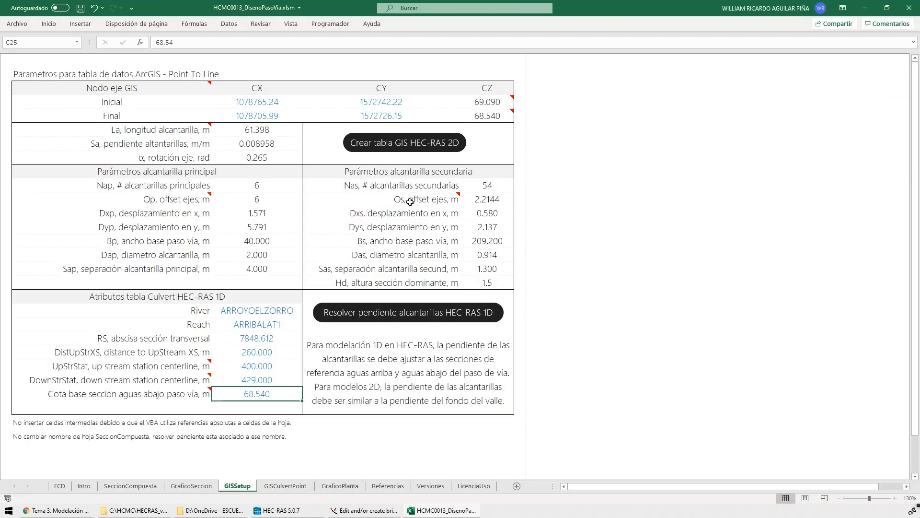
- Highlight the upstream and downstream stations of main culverts 1 to 6 in the SeccionCompuesta sheet, and return to the HEC-RAS culvert data
{"action": "key", "text": "ctrl+Page_Up"}
{"action": "key", "text": "ctrl+Page_Up"}
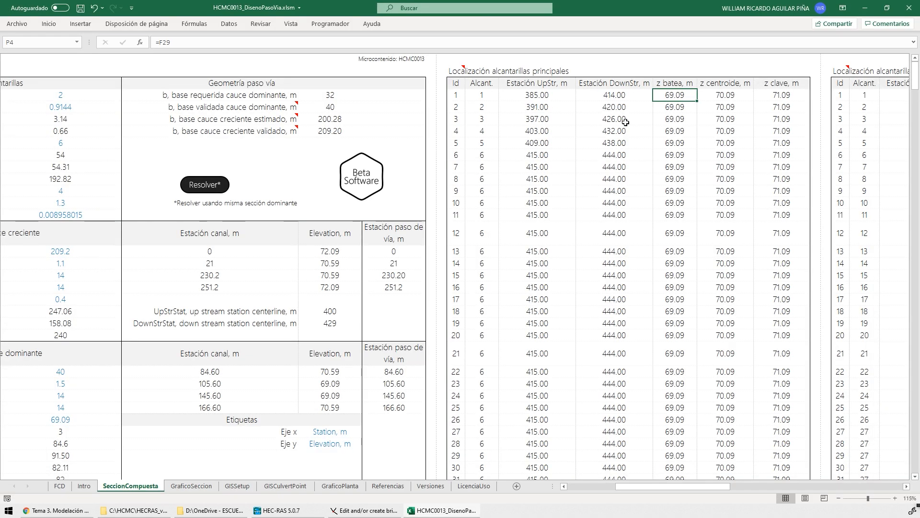
{"action": "key", "text": "alt+Tab"}
{"action": "key", "text": "alt+Tab"}
{"action": "left_click_drag", "start_coordinate": [548, 95], "coordinate": [618, 155]}
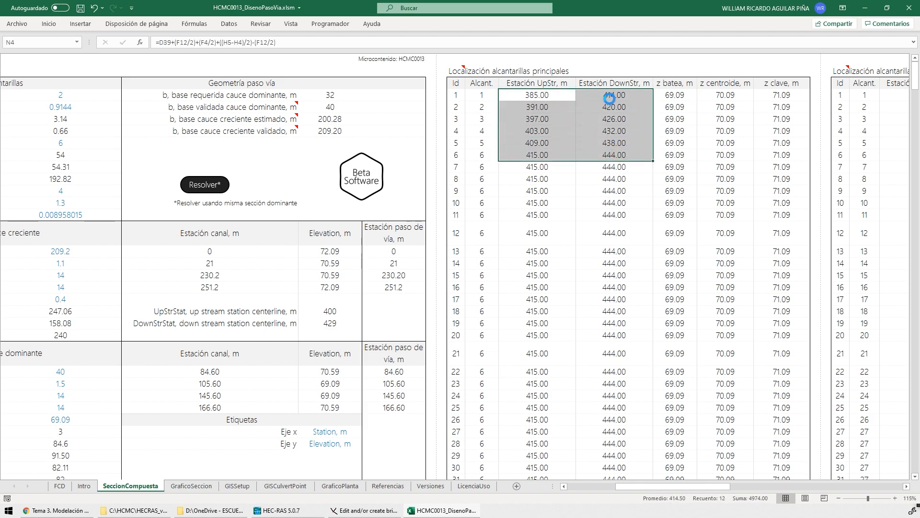
{"action": "scroll", "coordinate": [609, 98], "scroll_direction": "up", "scroll_amount": 3}
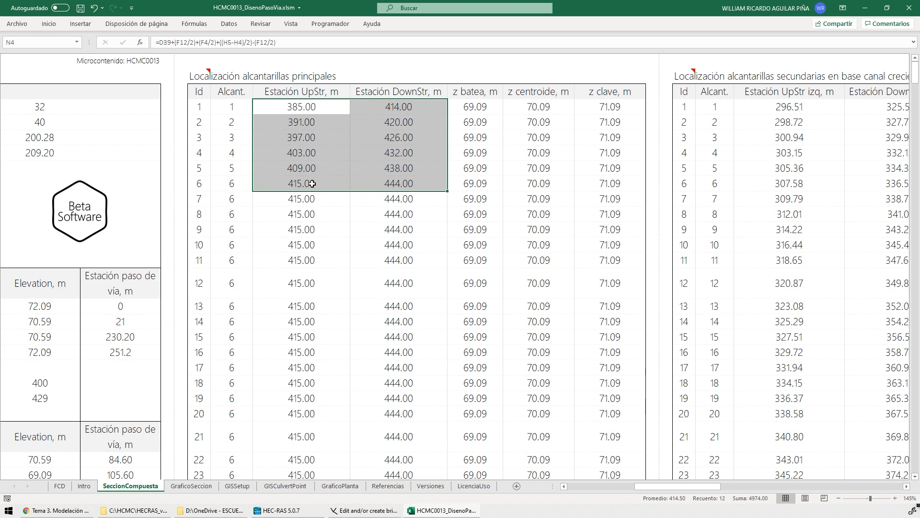
{"action": "key", "text": "ctrl+c"}
{"action": "key", "text": "alt+Tab"}
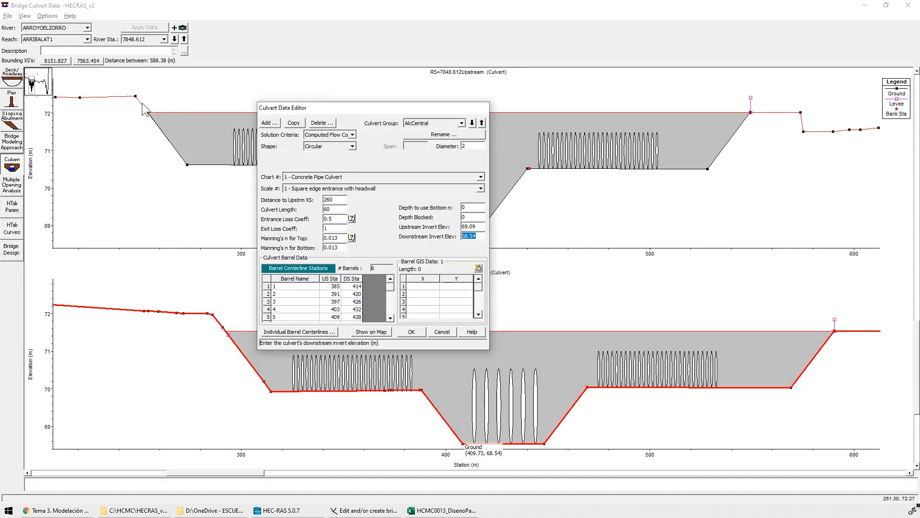
- Move the culvert data editor aside to examine the central barrels in the upstream and downstream section plots
{"action": "left_click_drag", "start_coordinate": [353, 107], "coordinate": [630, 148]}
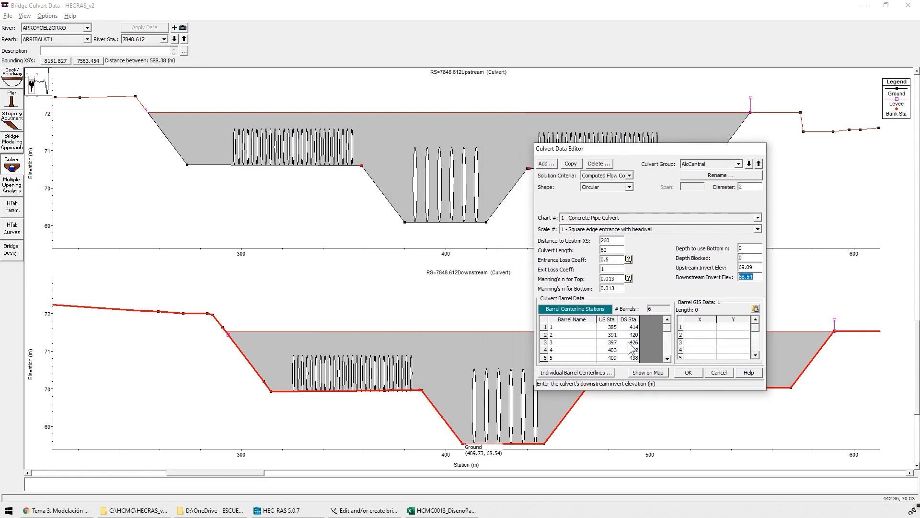
{"action": "left_click_drag", "start_coordinate": [652, 150], "coordinate": [87, 354]}
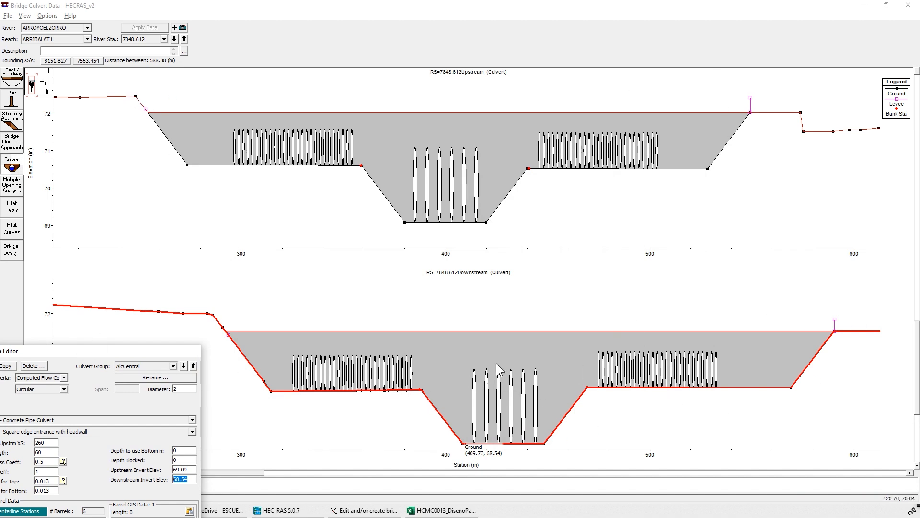
{"action": "left_click_drag", "start_coordinate": [137, 355], "coordinate": [287, 190]}
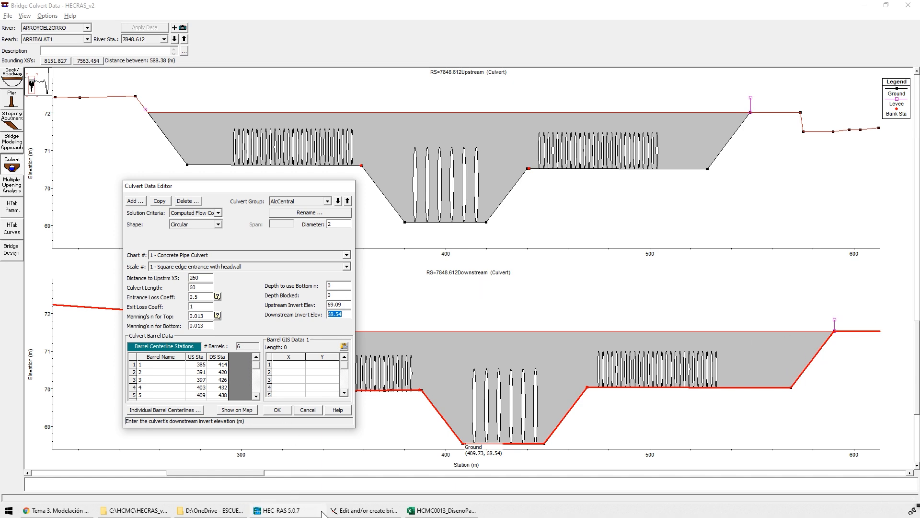
- Review the number of main culverts and their stations in the workbook, along with the secondary culvert location tables
{"action": "left_click", "coordinate": [444, 510]}
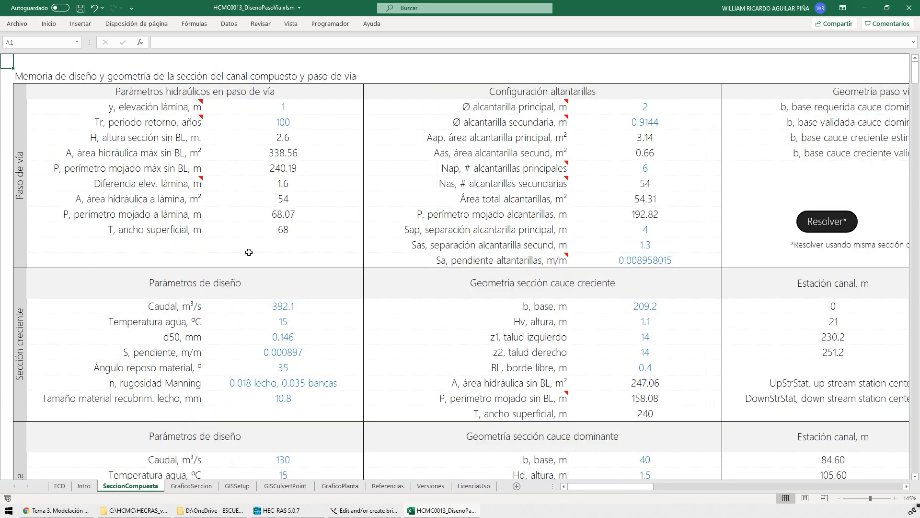
{"action": "left_click", "coordinate": [657, 171]}
{"action": "left_click", "coordinate": [662, 486]}
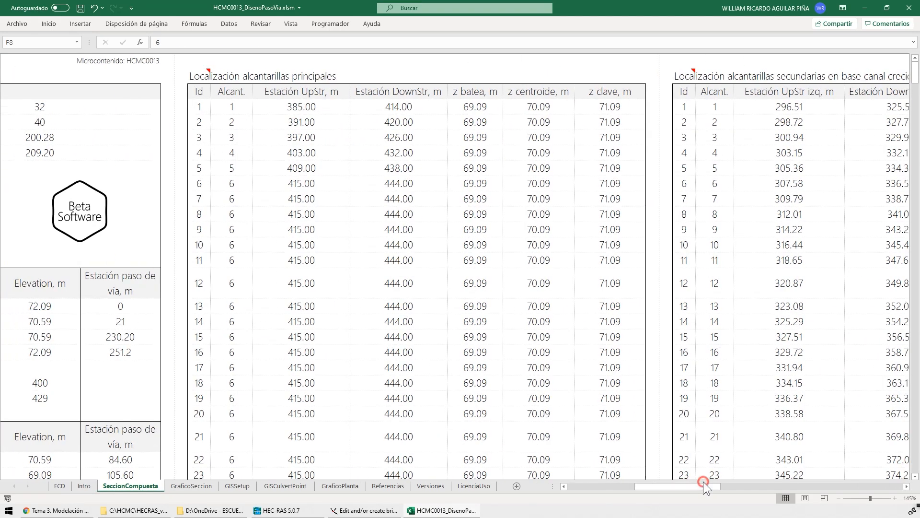
{"action": "left_click_drag", "start_coordinate": [309, 106], "coordinate": [471, 179]}
{"action": "left_click_drag", "start_coordinate": [677, 486], "coordinate": [741, 485]}
{"action": "key", "text": "alt+Tab"}
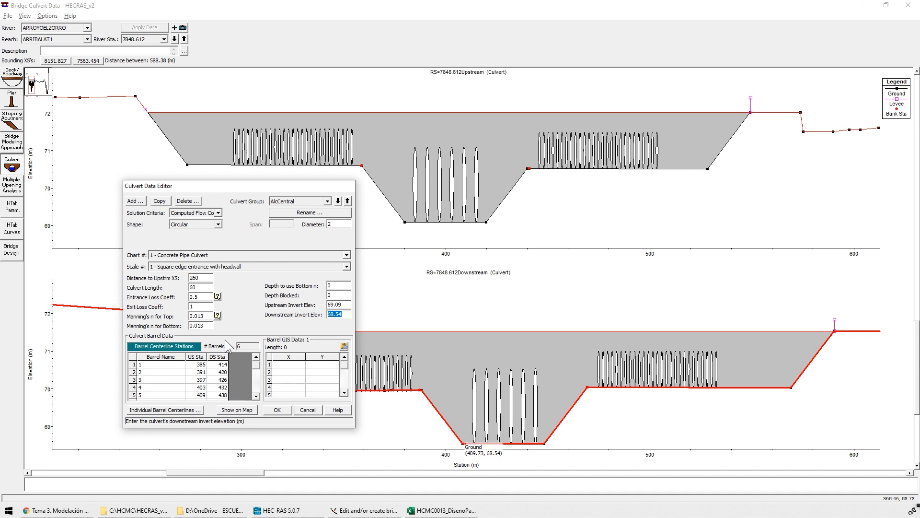
- Display culvert group AlcSecIzqA and compare its first barrel's upstream and downstream stations with the secondary culvert table in the workbook
{"action": "left_click", "coordinate": [327, 202]}
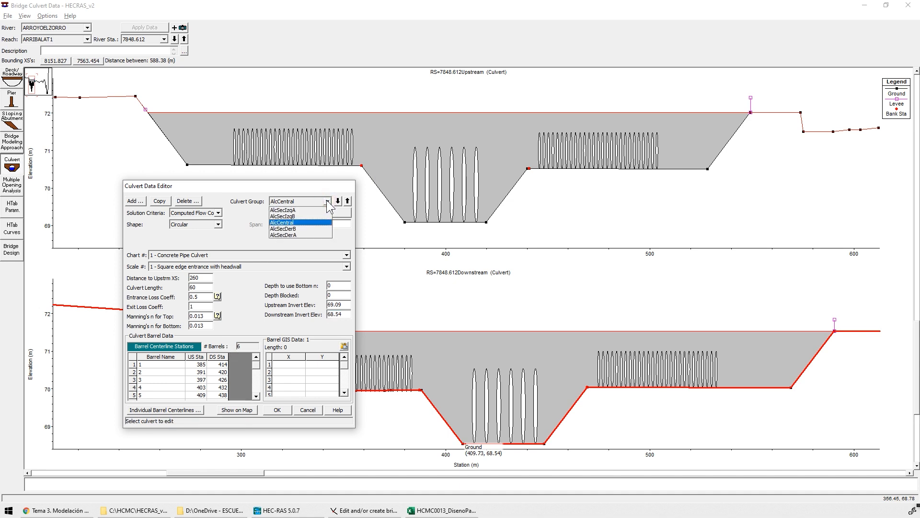
{"action": "left_click", "coordinate": [298, 211]}
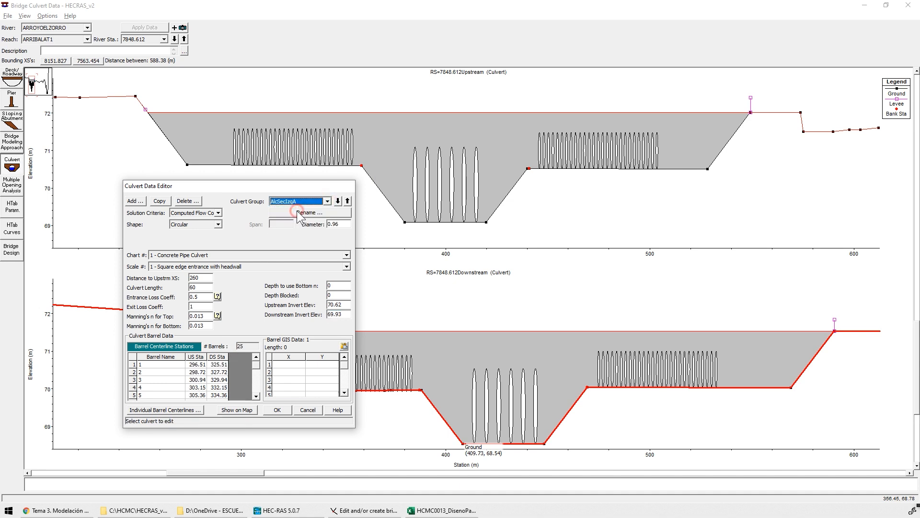
{"action": "left_click", "coordinate": [245, 345]}
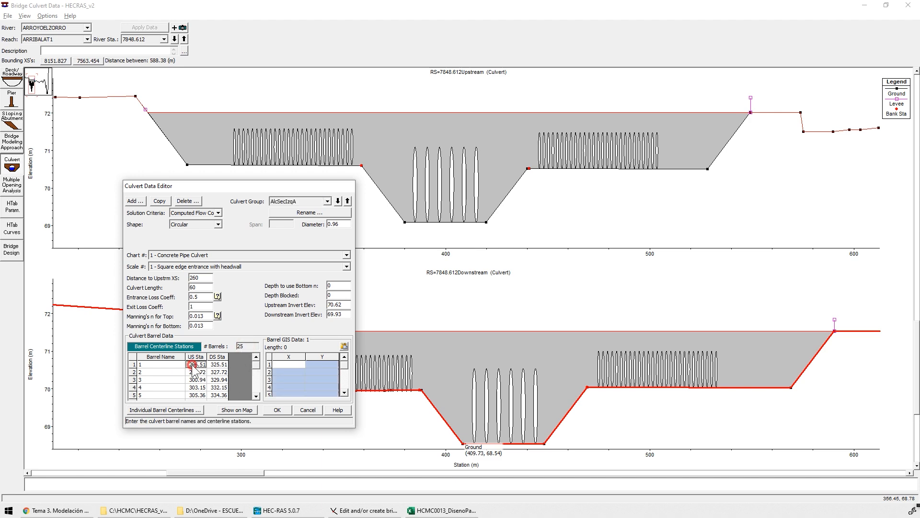
{"action": "key", "text": "alt+Tab"}
{"action": "left_click", "coordinate": [345, 107]}
{"action": "left_click", "coordinate": [433, 106]}
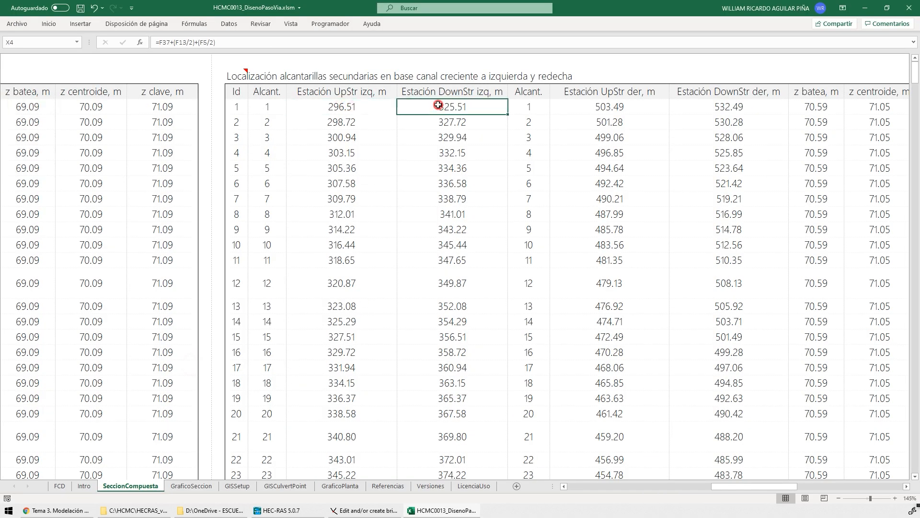
{"action": "key", "text": "alt+Tab"}
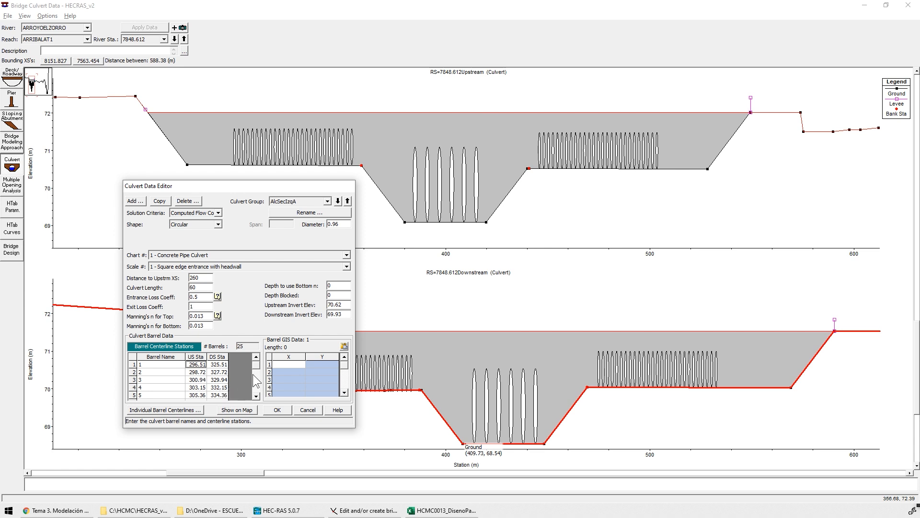
- Compare the stations of AlcSecIzqA's barrel 25 with the row for secondary culvert 25 in the SeccionCompuesta sheet, and return to HEC-RAS
{"action": "left_click_drag", "start_coordinate": [256, 365], "coordinate": [253, 394]}
{"action": "left_click", "coordinate": [197, 395]}
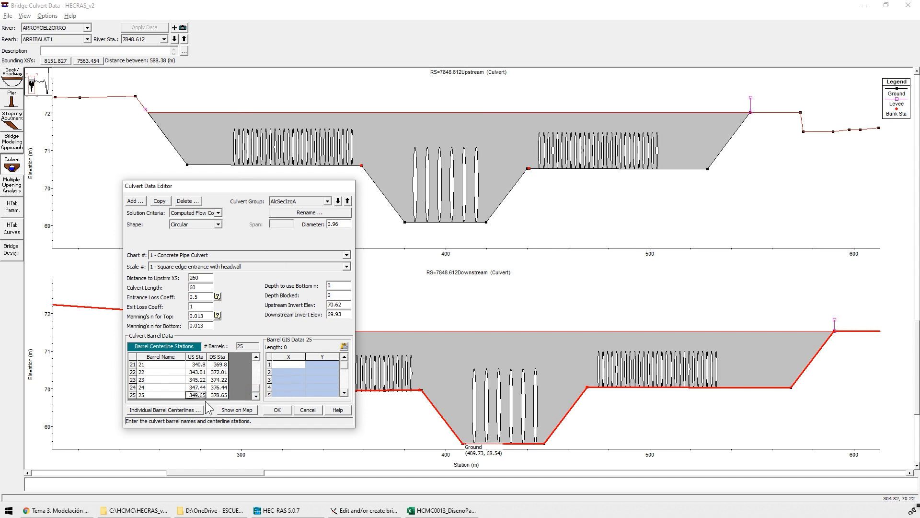
{"action": "key", "text": "alt+Tab"}
{"action": "scroll", "coordinate": [346, 368], "scroll_direction": "down", "scroll_amount": 2}
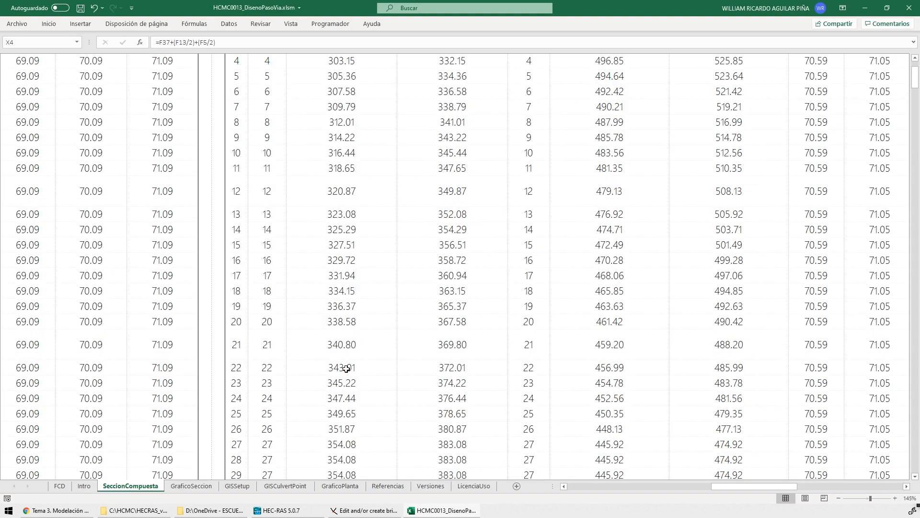
{"action": "left_click", "coordinate": [355, 411]}
{"action": "left_click_drag", "start_coordinate": [237, 414], "coordinate": [437, 413]}
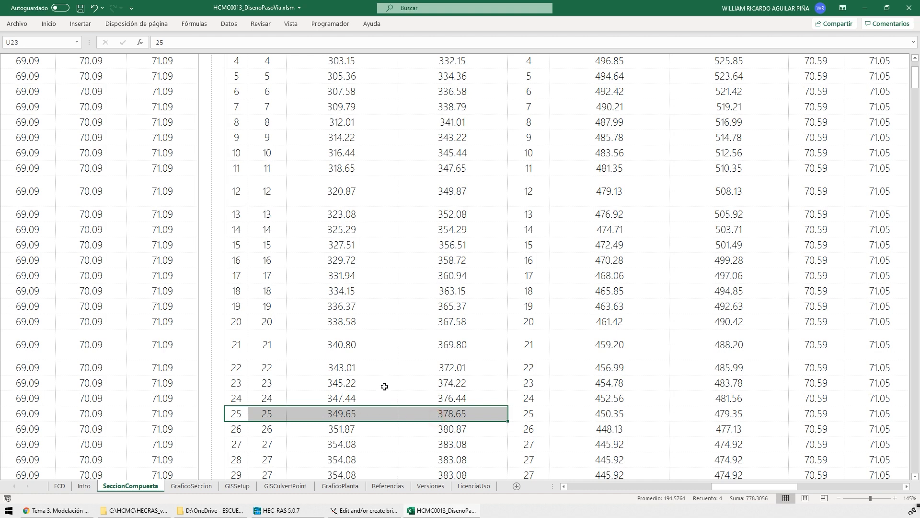
{"action": "left_click", "coordinate": [364, 416]}
{"action": "key", "text": "alt+Tab"}
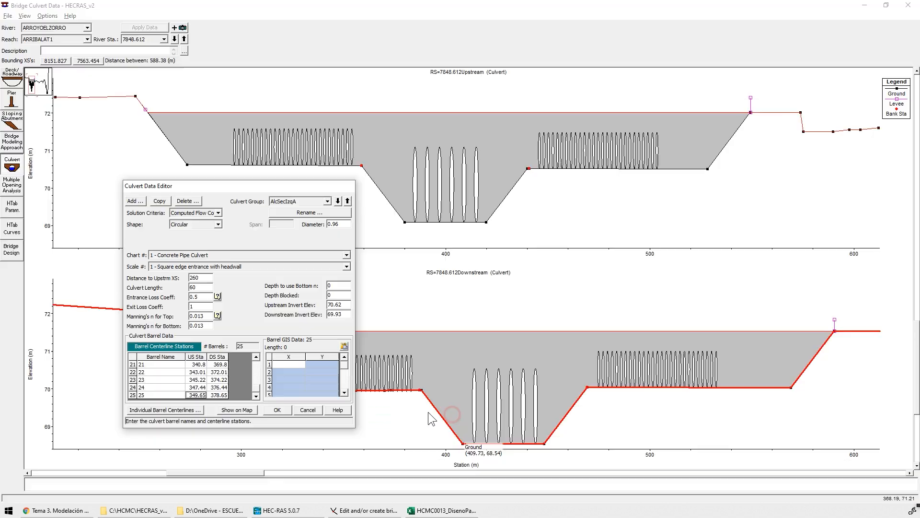
- Display culvert group AlcSecIzqB and compare the stations of barrels 26 and 27 with their rows in the workbook
{"action": "left_click", "coordinate": [327, 202]}
{"action": "left_click", "coordinate": [303, 216]}
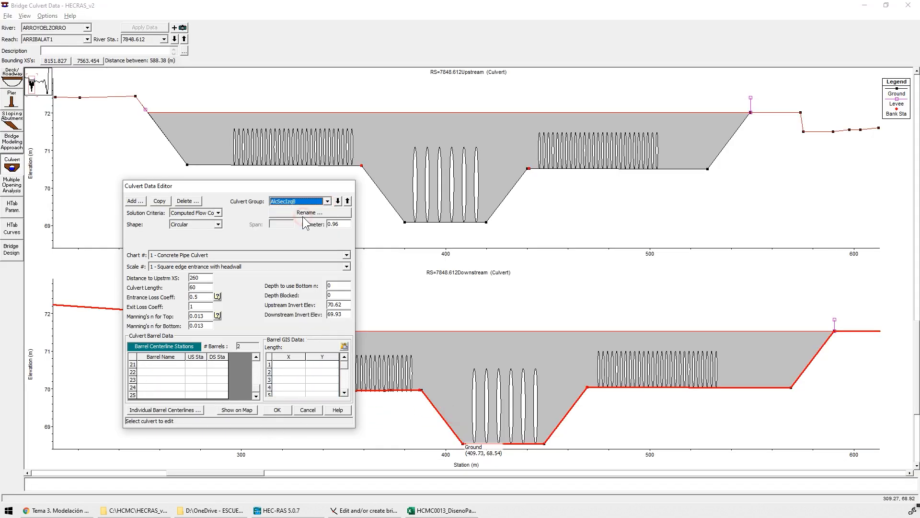
{"action": "left_click_drag", "start_coordinate": [257, 387], "coordinate": [258, 354]}
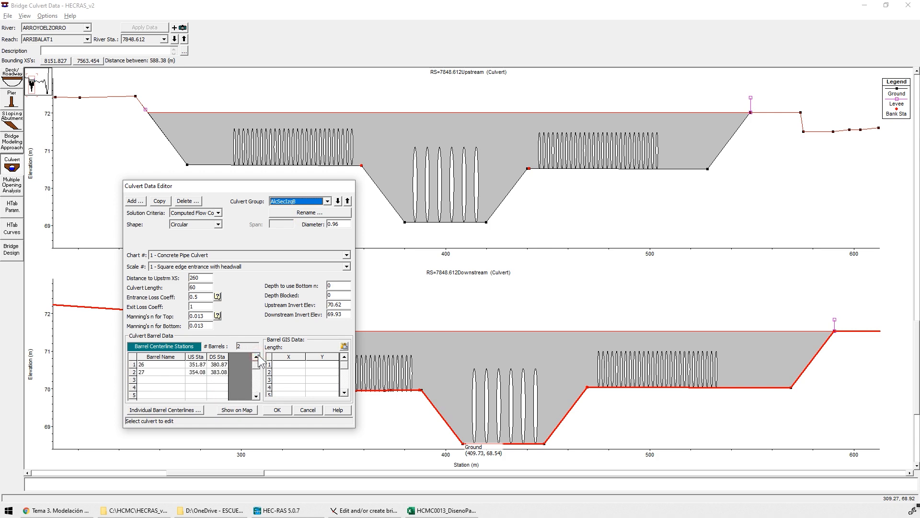
{"action": "left_click", "coordinate": [160, 368]}
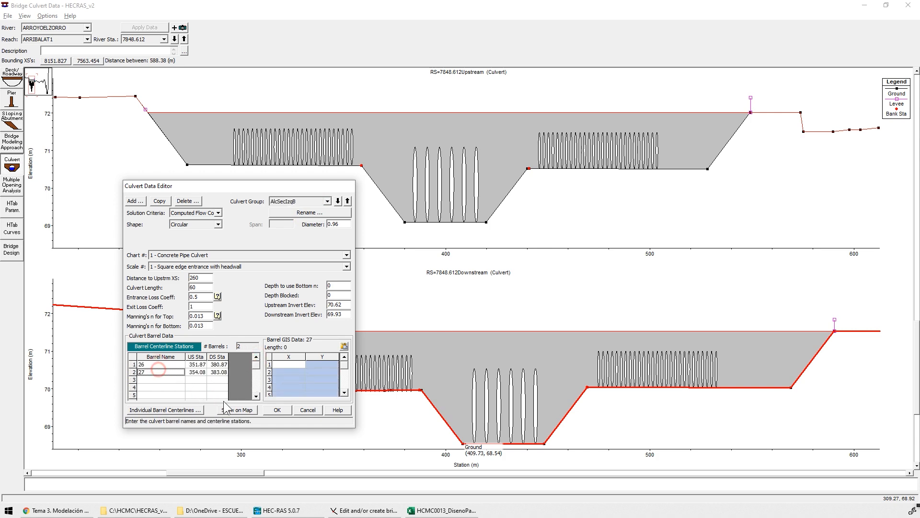
{"action": "key", "text": "alt+Tab"}
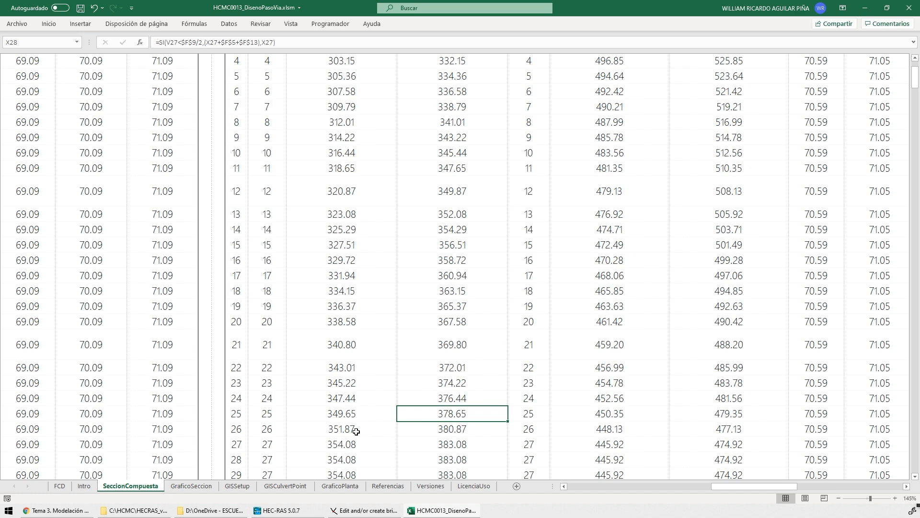
{"action": "left_click_drag", "start_coordinate": [356, 431], "coordinate": [428, 441]}
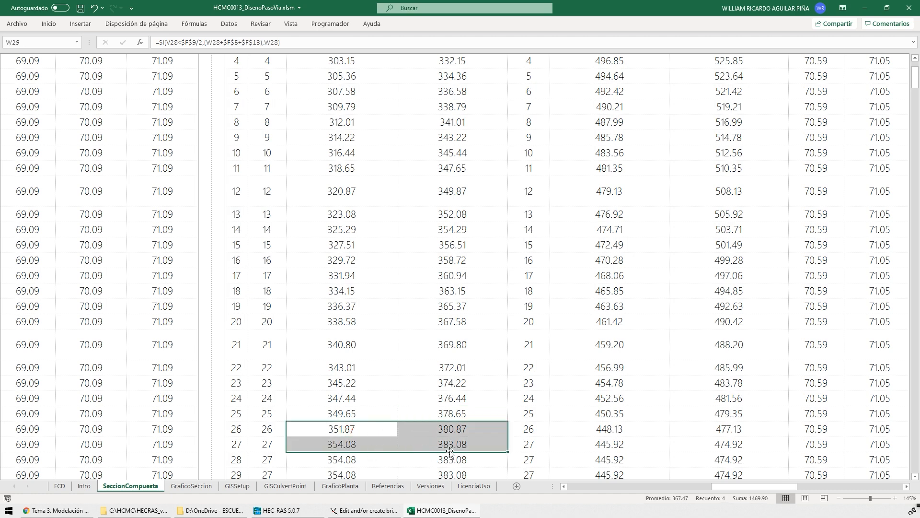
{"action": "key", "text": "alt+Tab"}
- Review the barrel stations and invert elevations of culvert groups AlcSecDerB and AlcSecDerA
{"action": "left_click", "coordinate": [327, 201]}
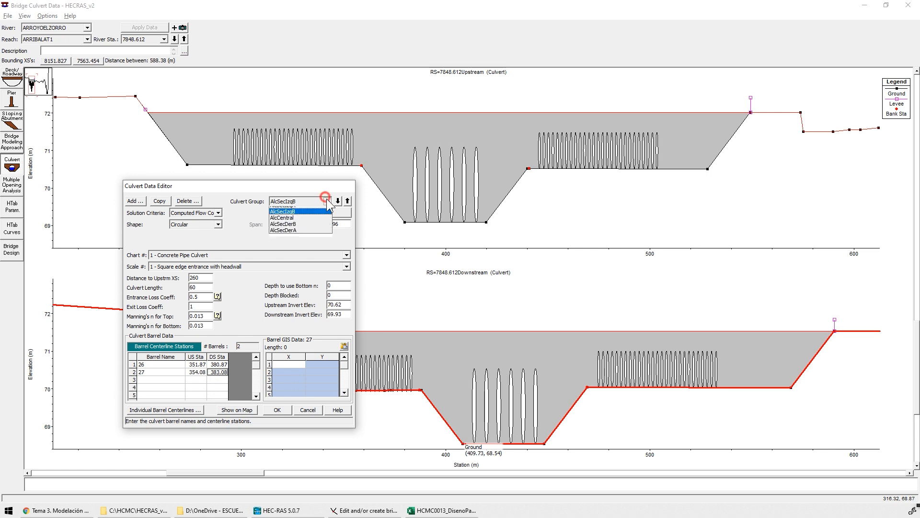
{"action": "left_click", "coordinate": [295, 235]}
{"action": "left_click", "coordinate": [327, 201]}
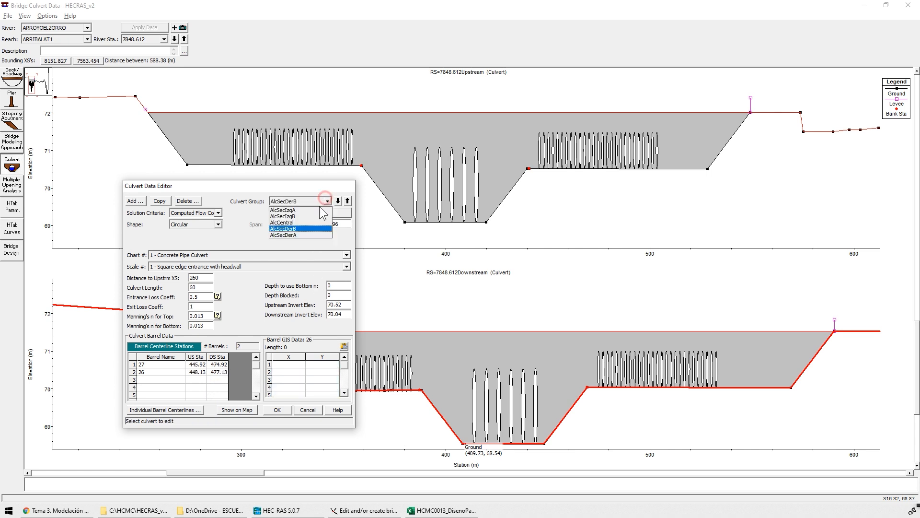
{"action": "left_click", "coordinate": [295, 229]}
{"action": "mouse_move", "coordinate": [256, 367]}
{"action": "left_mouse_down"}
{"action": "mouse_move", "coordinate": [256, 378]}
{"action": "mouse_move", "coordinate": [256, 357]}
{"action": "left_mouse_up"}
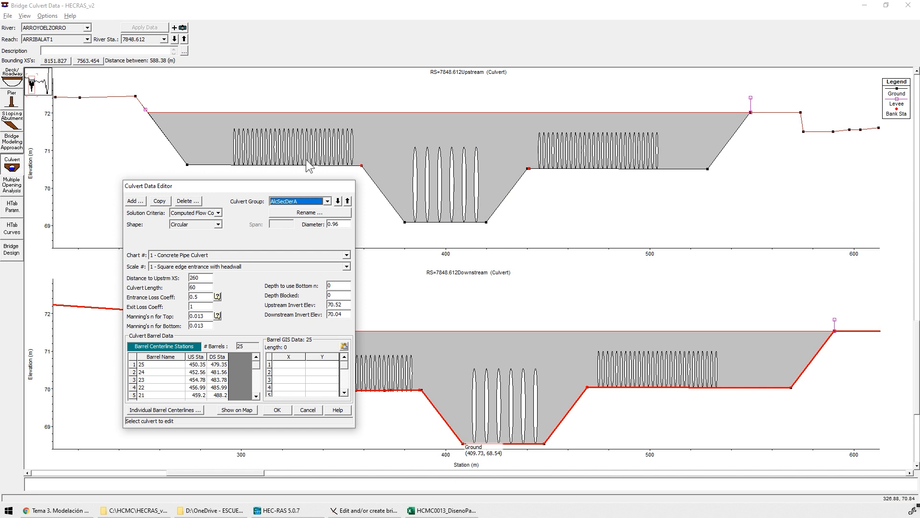
- Convert AlcSecDerA's 0.96 m diameter to inches in Calculator by multiplying by 100 and dividing by 2.54, and close Calculator
{"action": "left_click_drag", "start_coordinate": [282, 185], "coordinate": [219, 195]}
{"action": "left_click", "coordinate": [280, 232]}
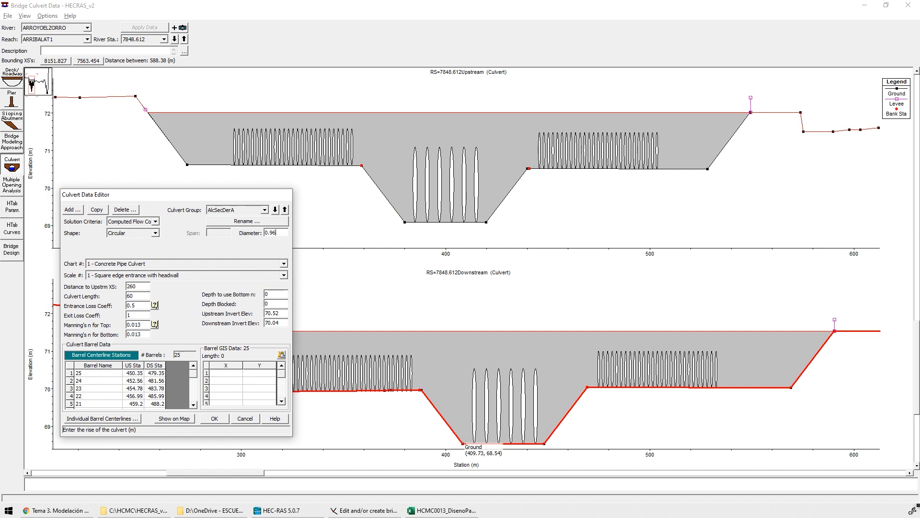
{"action": "type", "text": "0.96"}
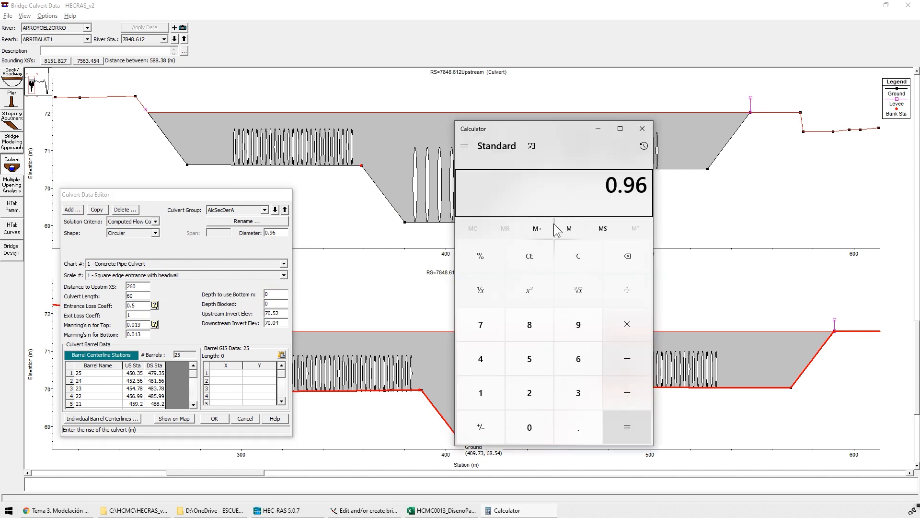
{"action": "left_click", "coordinate": [636, 329]}
{"action": "left_click", "coordinate": [481, 391]}
{"action": "left_click", "coordinate": [538, 431]}
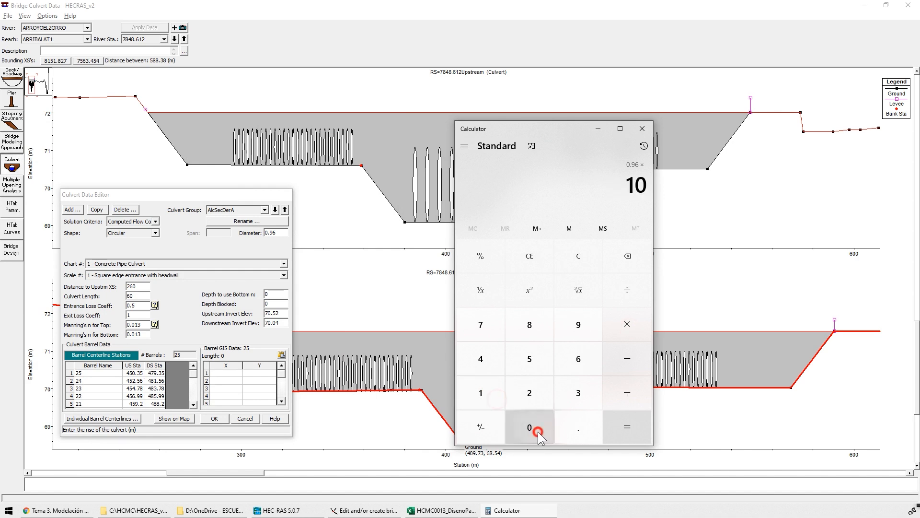
{"action": "left_click", "coordinate": [538, 432]}
{"action": "left_click", "coordinate": [630, 417]}
{"action": "left_click", "coordinate": [628, 294]}
{"action": "left_click", "coordinate": [529, 392]}
{"action": "left_click", "coordinate": [572, 424]}
{"action": "left_click", "coordinate": [530, 359]}
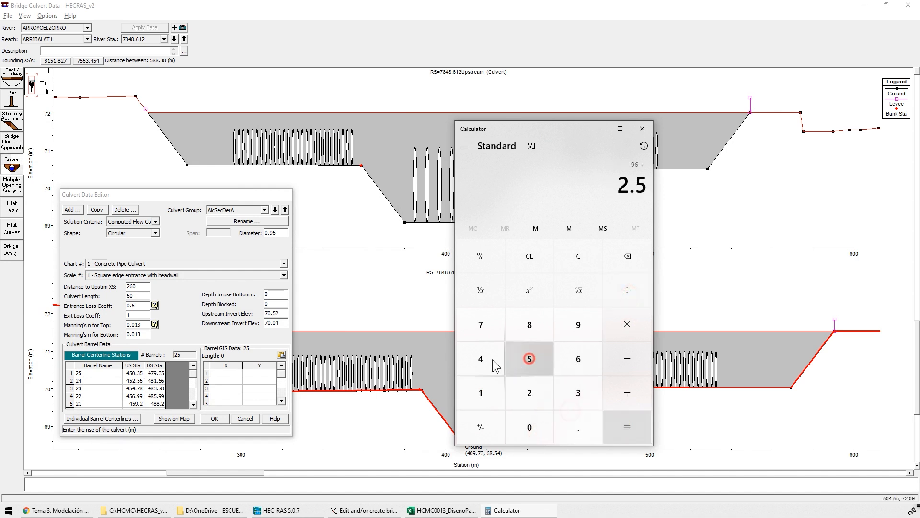
{"action": "left_click", "coordinate": [493, 359]}
{"action": "left_click", "coordinate": [622, 426]}
{"action": "left_click", "coordinate": [642, 128]}
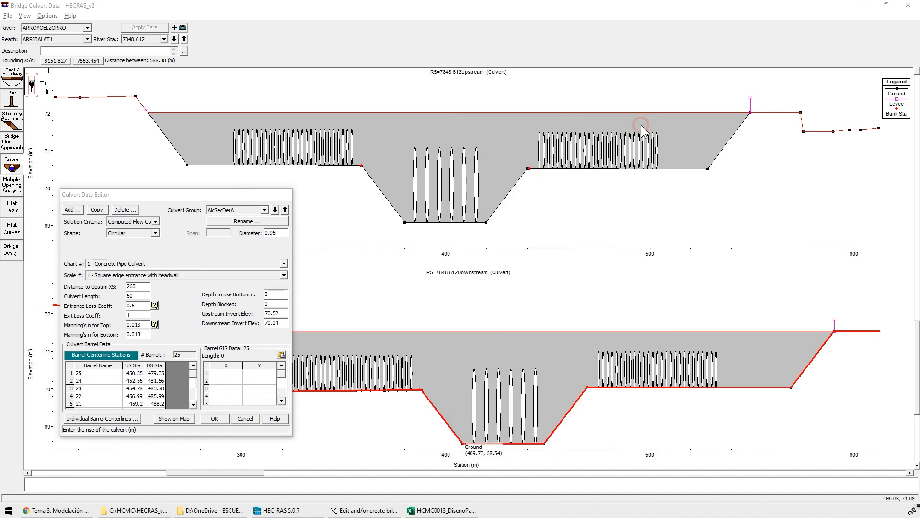
- Accept and close the culvert data editor, and examine the deck and barrels in the upstream and downstream section plots
{"action": "left_click", "coordinate": [281, 232]}
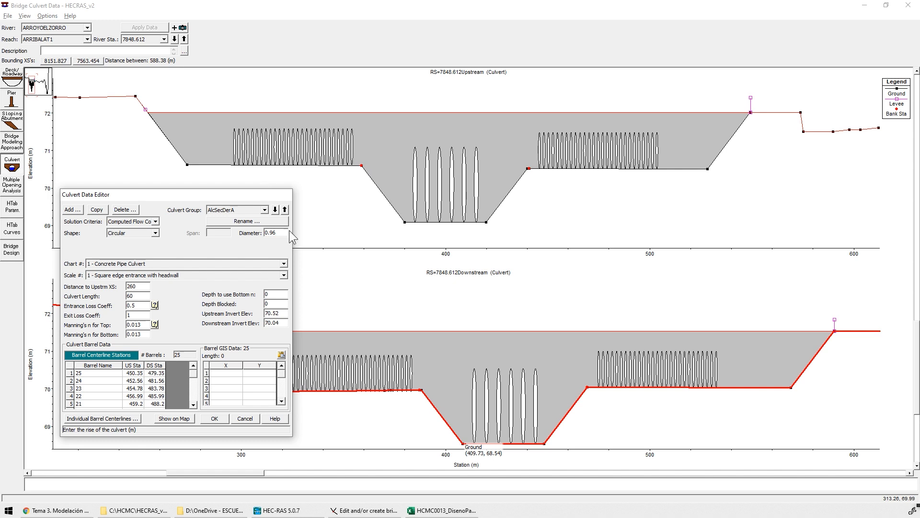
{"action": "left_click_drag", "start_coordinate": [232, 194], "coordinate": [369, 150]}
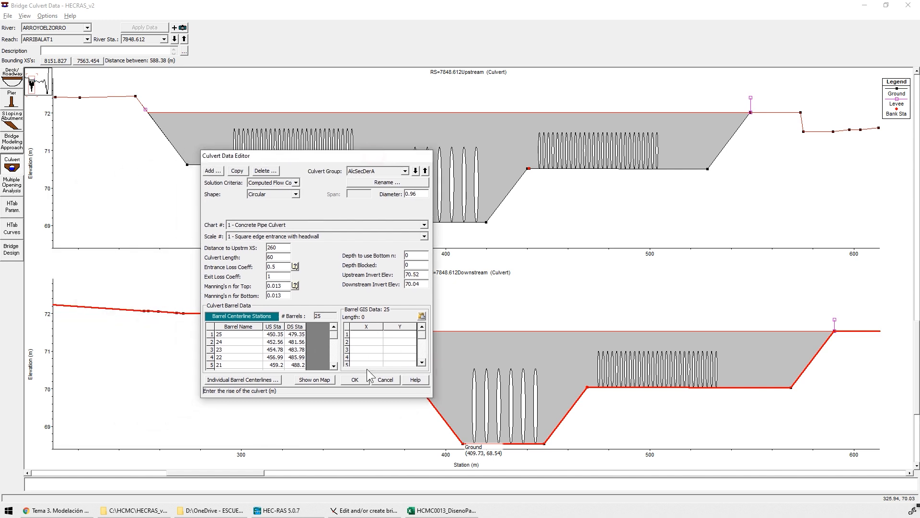
{"action": "left_click", "coordinate": [354, 375]}
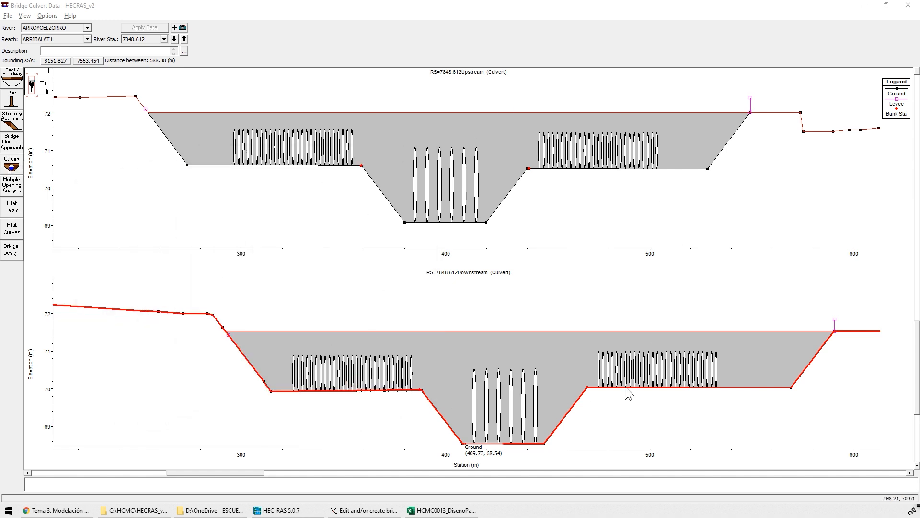
{"action": "left_click", "coordinate": [202, 136]}
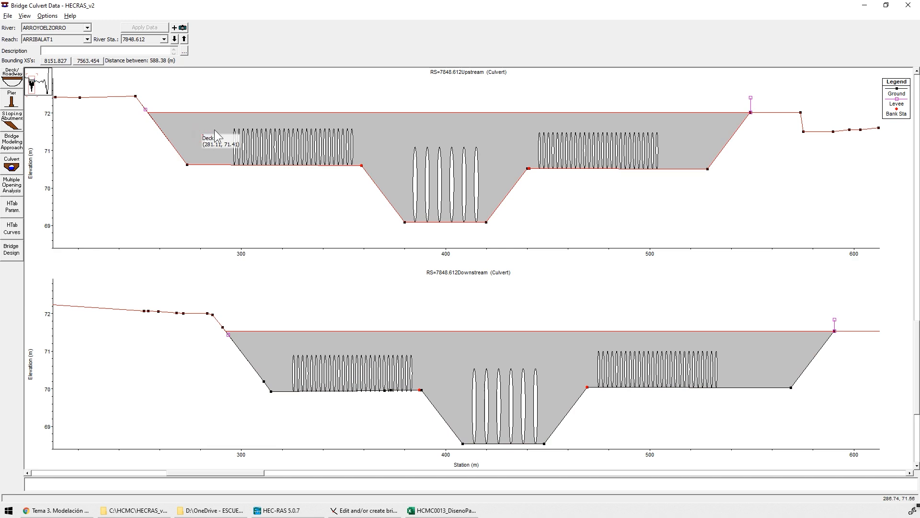
{"action": "left_click", "coordinate": [259, 310]}
- Close the bridge culvert and geometric data editors, and minimize the design workbook to leave only the main HEC-RAS window
{"action": "left_click", "coordinate": [907, 5]}
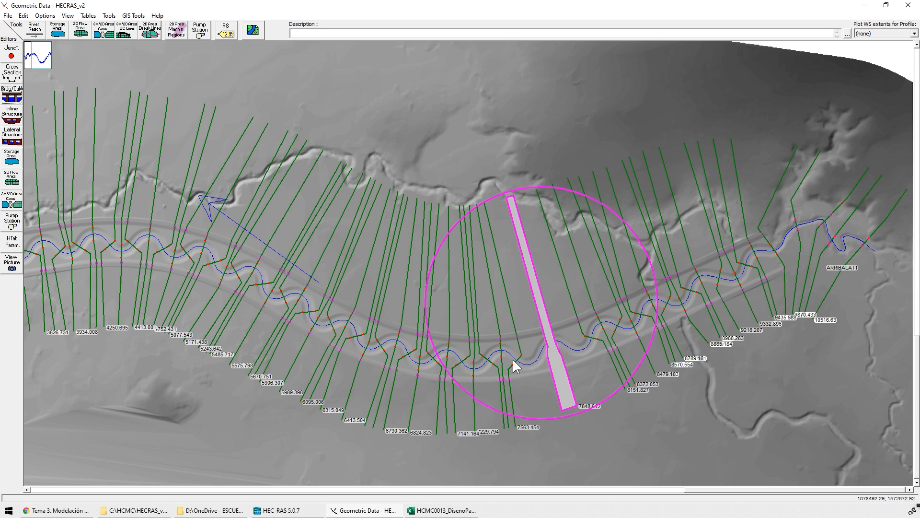
{"action": "left_click", "coordinate": [915, 11]}
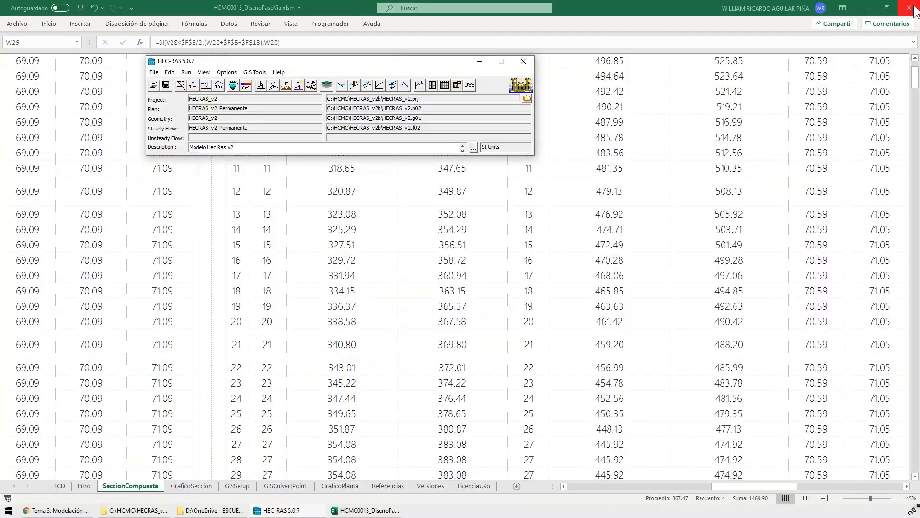
{"action": "left_click", "coordinate": [864, 8]}
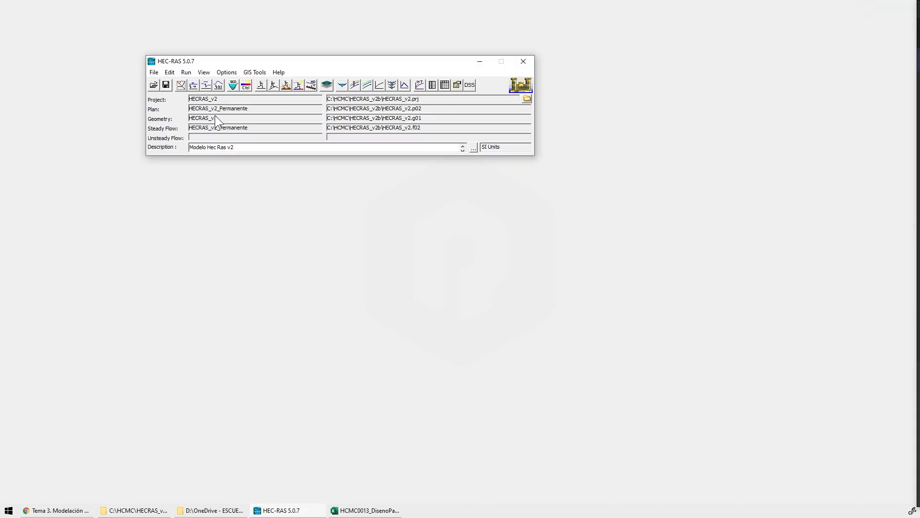
{"action": "left_click", "coordinate": [135, 170]}
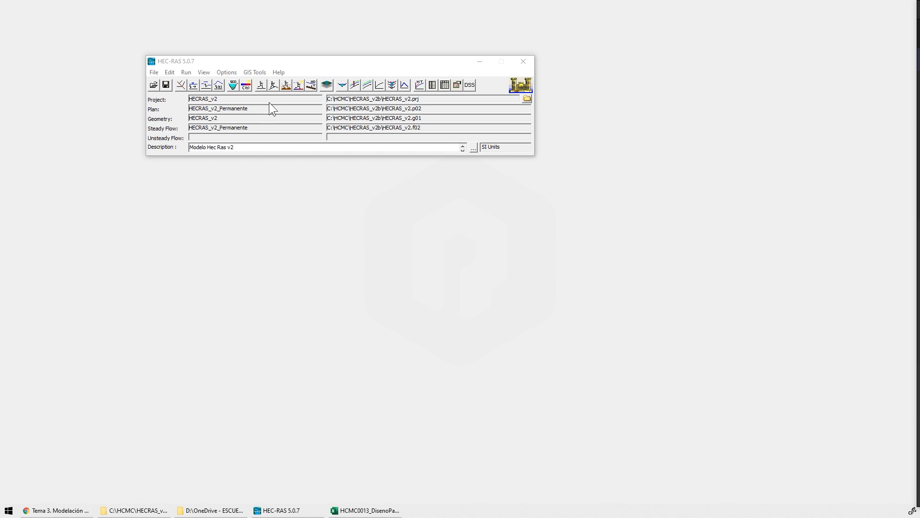
- Open the HECRAS_v2_Permanente plan in Steady Flow Analysis, compute it in subcritical regime, and dismiss the finished computations window
{"action": "left_click", "coordinate": [260, 85]}
{"action": "left_click", "coordinate": [372, 235]}
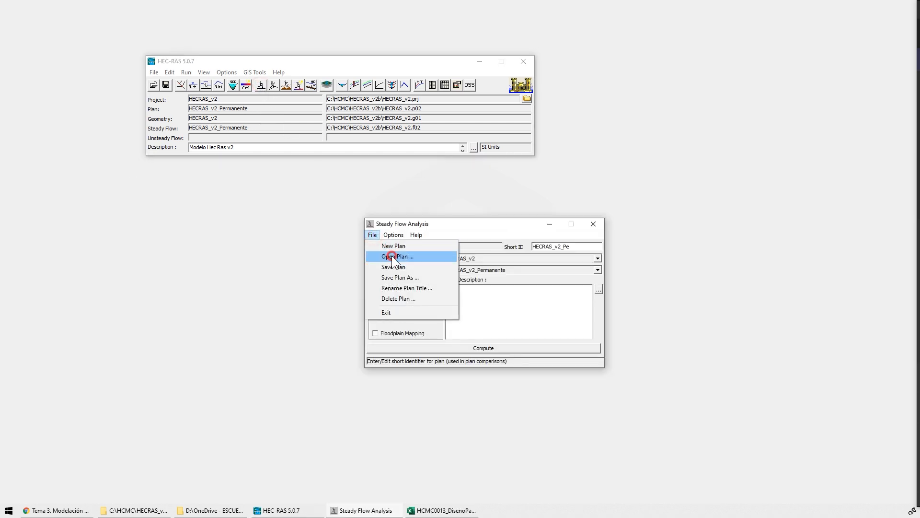
{"action": "left_click", "coordinate": [393, 255]}
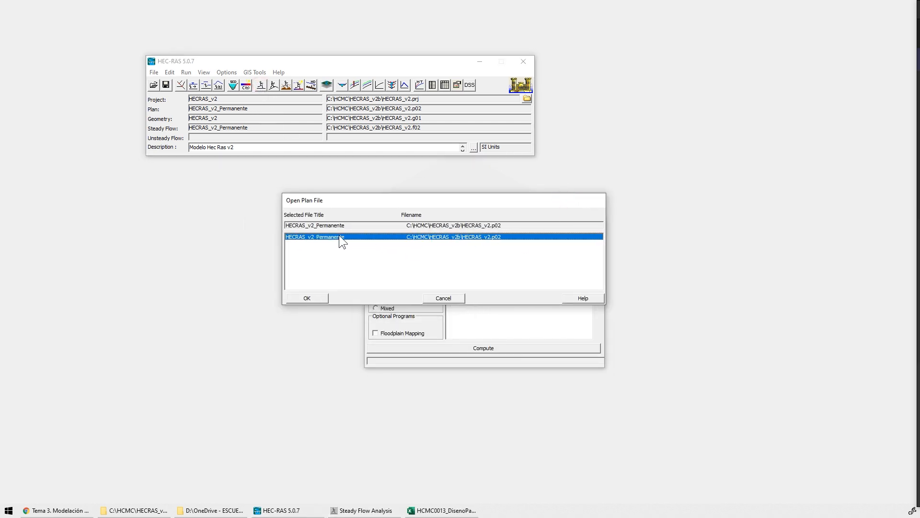
{"action": "double_click", "coordinate": [339, 235]}
{"action": "left_click", "coordinate": [478, 347]}
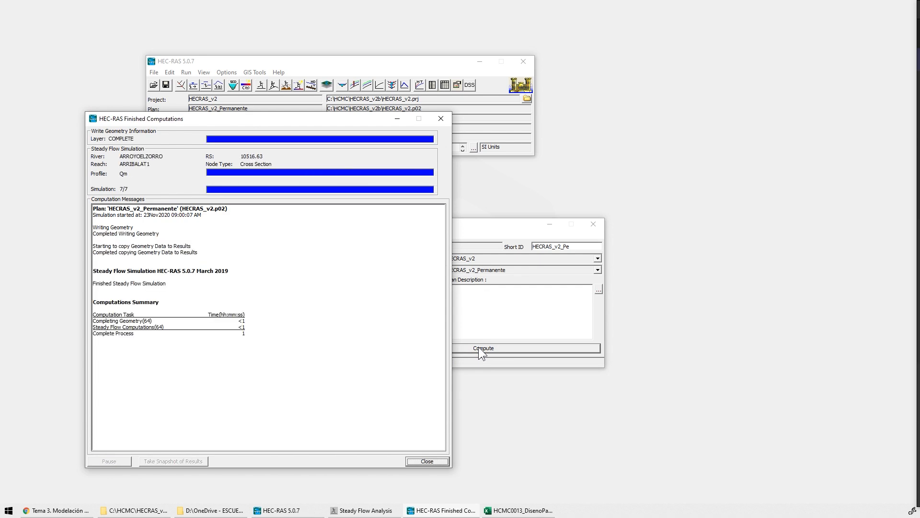
{"action": "key", "text": "Return"}
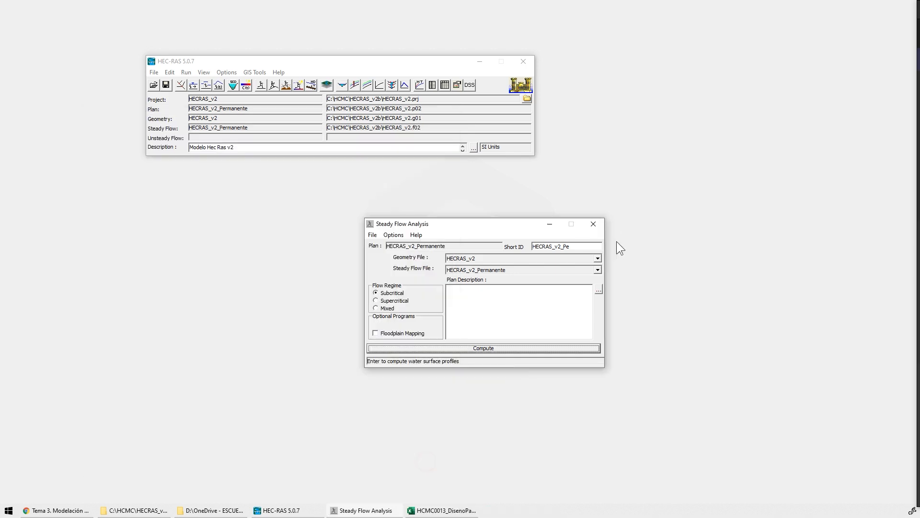
- Close the Steady Flow Analysis window and open the water surface profile plot for the computed plan
{"action": "left_click", "coordinate": [593, 224]}
{"action": "left_click", "coordinate": [353, 87]}
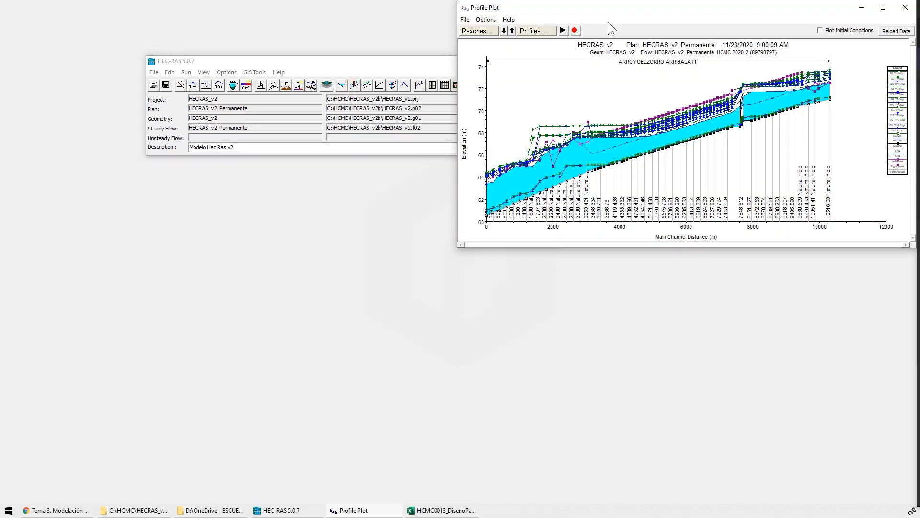
- Maximize the profile plot window and display the list of computed profiles
{"action": "left_click_drag", "start_coordinate": [622, 6], "coordinate": [329, 91]}
{"action": "double_click", "coordinate": [328, 91]}
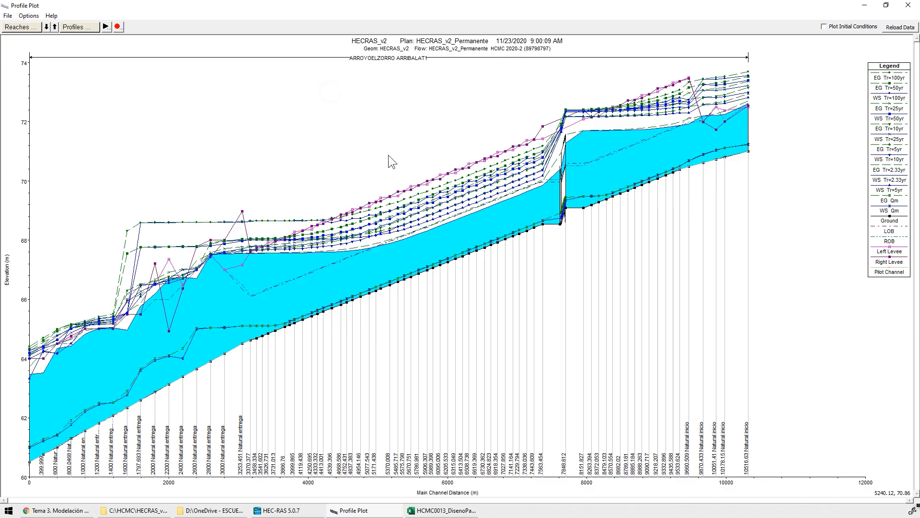
{"action": "left_click", "coordinate": [85, 27]}
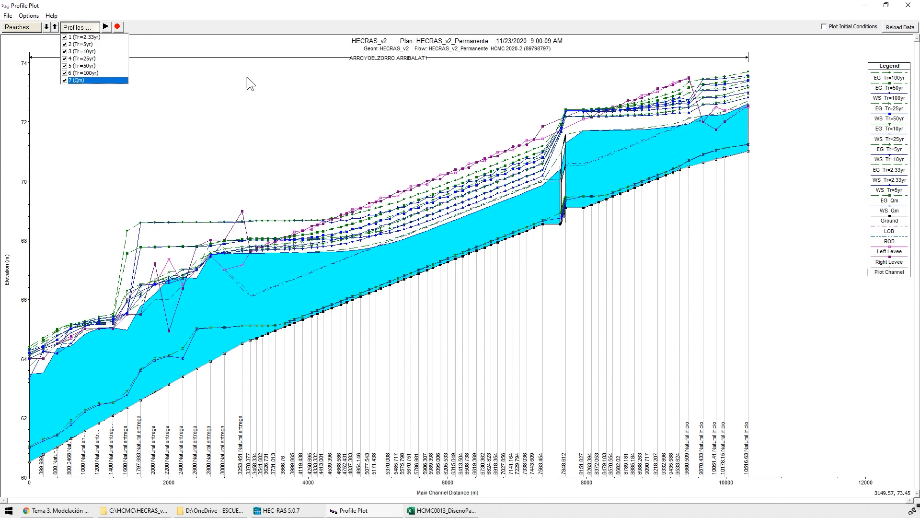
- Open the steady flow data from the main HEC-RAS window, review the flow rates assigned to the profiles, and close it
{"action": "left_click", "coordinate": [281, 510]}
{"action": "left_click", "coordinate": [193, 84]}
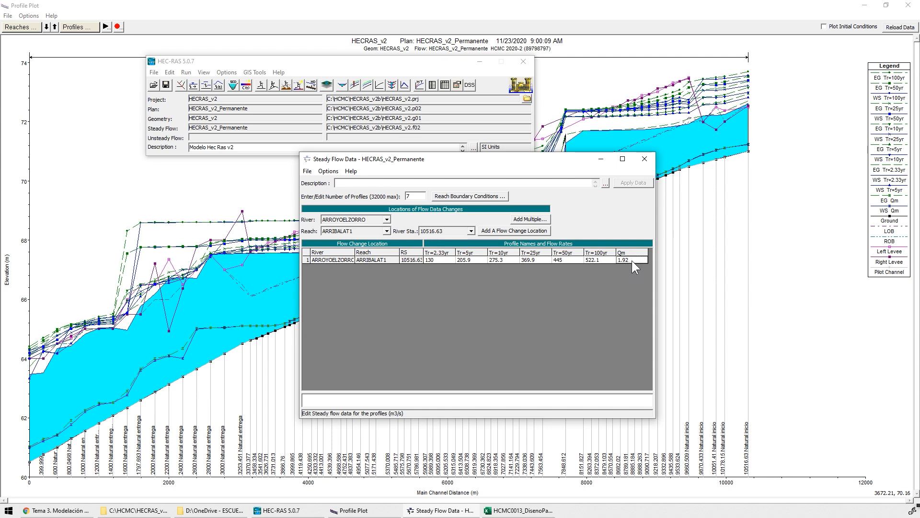
{"action": "left_click", "coordinate": [569, 263]}
{"action": "left_click", "coordinate": [438, 262]}
{"action": "left_click", "coordinate": [645, 161]}
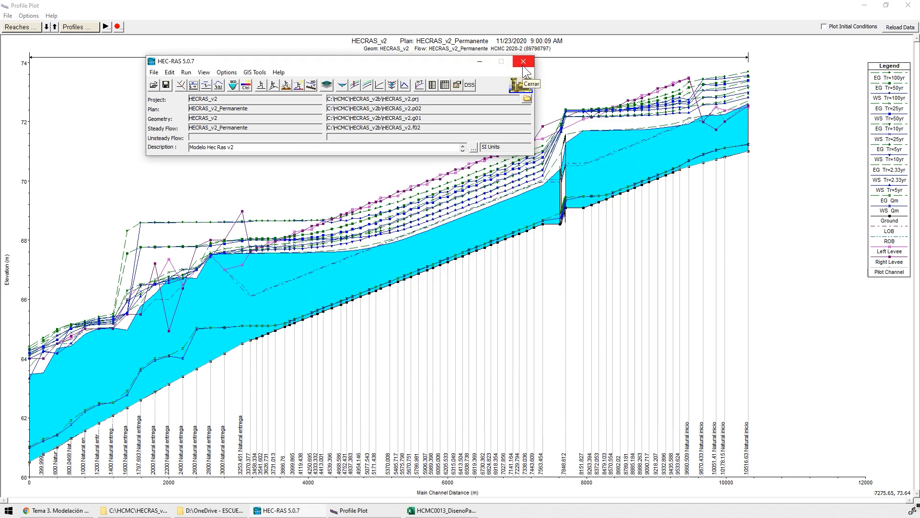
- Return to the profile plot, open its animation control, and compare the Tr=2.33yr and Tr=5yr water surfaces at the culvert
{"action": "left_click", "coordinate": [304, 10]}
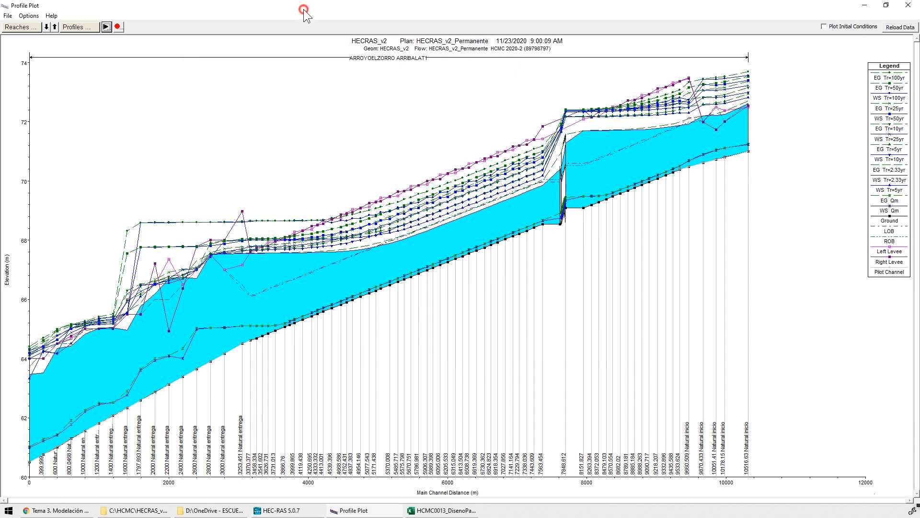
{"action": "left_click", "coordinate": [105, 27]}
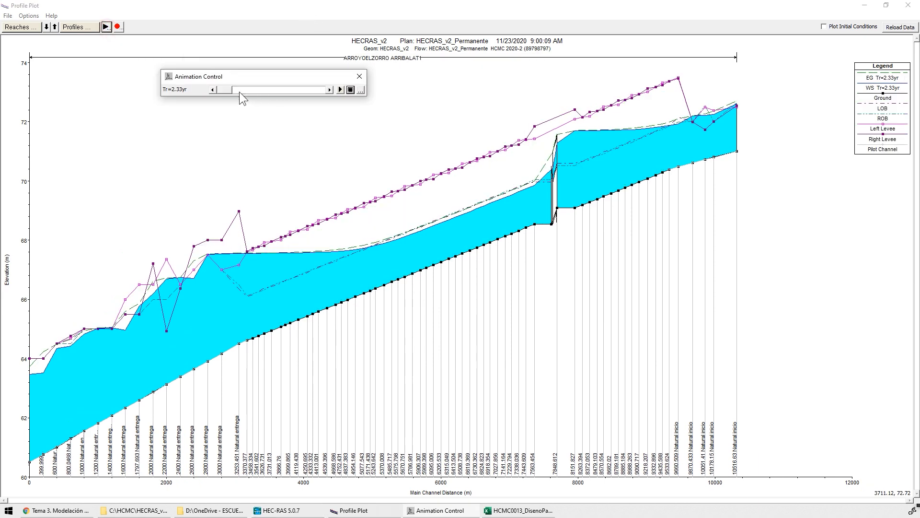
{"action": "left_click", "coordinate": [330, 89]}
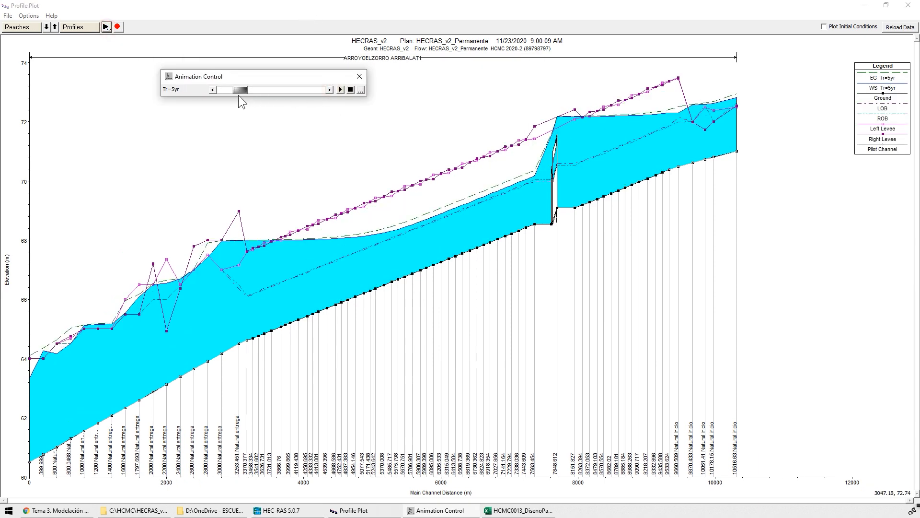
{"action": "left_click_drag", "start_coordinate": [241, 89], "coordinate": [224, 90]}
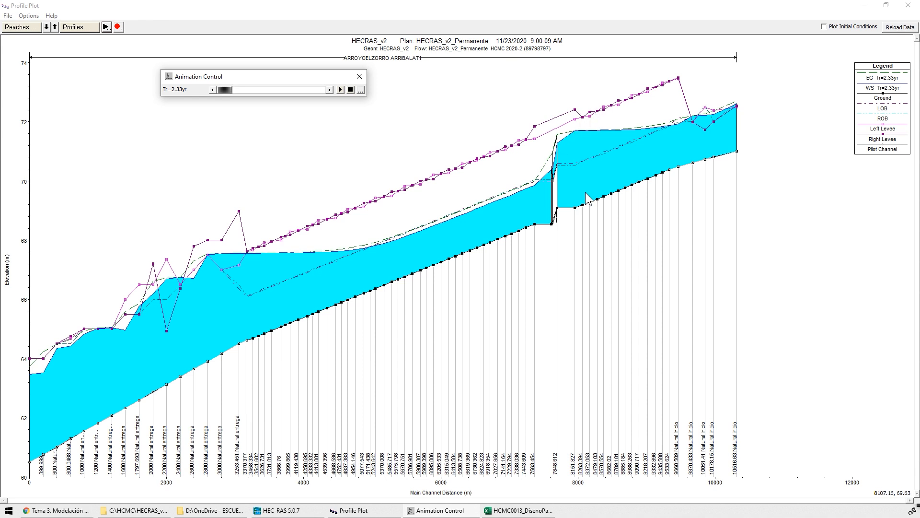
{"action": "left_click", "coordinate": [329, 90]}
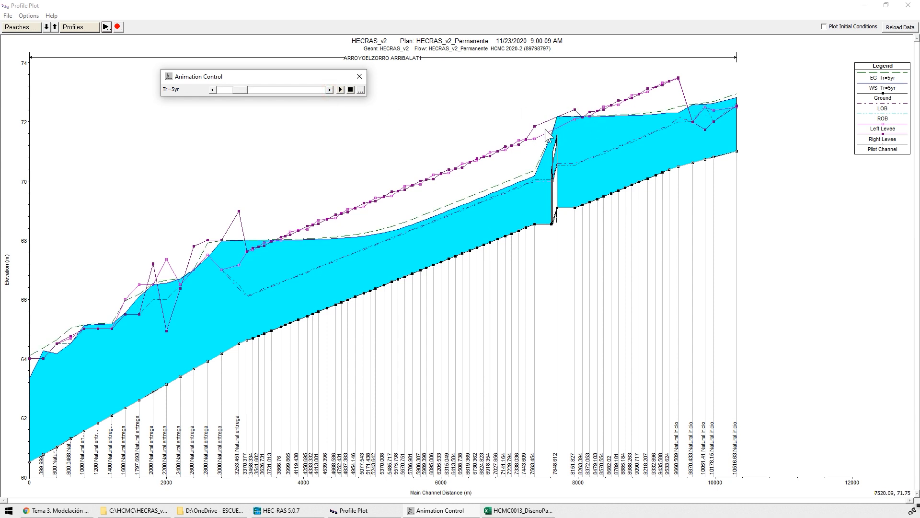
- Play the profile animation, examine the Tr=50yr and Tr=5yr water surfaces, and close the animation control and profile plot
{"action": "left_click", "coordinate": [340, 89]}
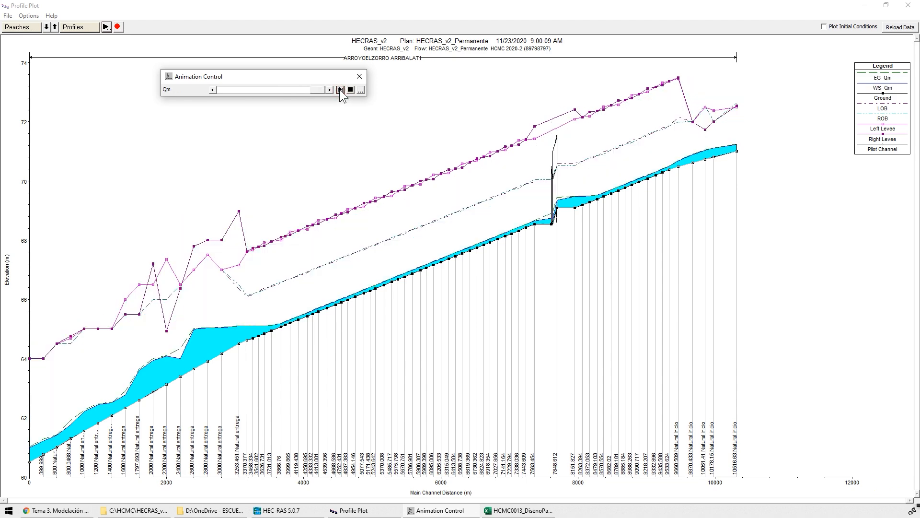
{"action": "left_click_drag", "start_coordinate": [222, 90], "coordinate": [287, 91]}
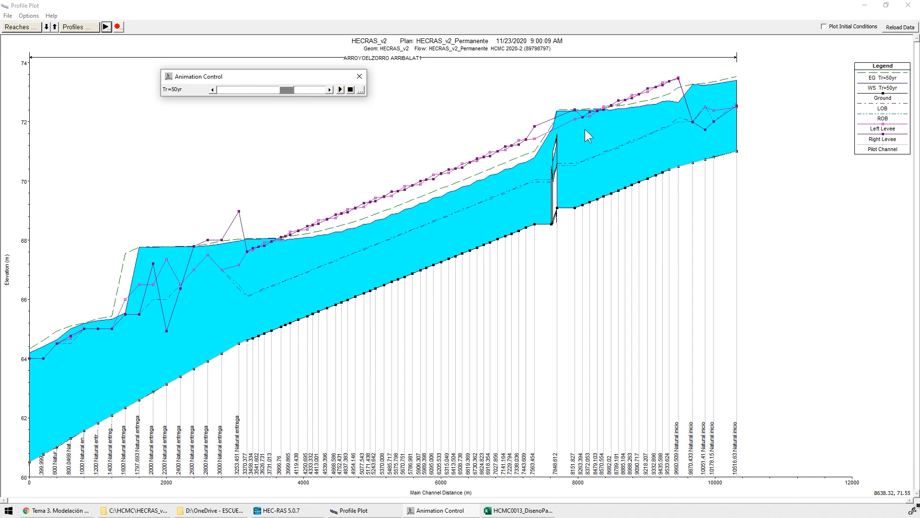
{"action": "left_click_drag", "start_coordinate": [310, 86], "coordinate": [243, 91]}
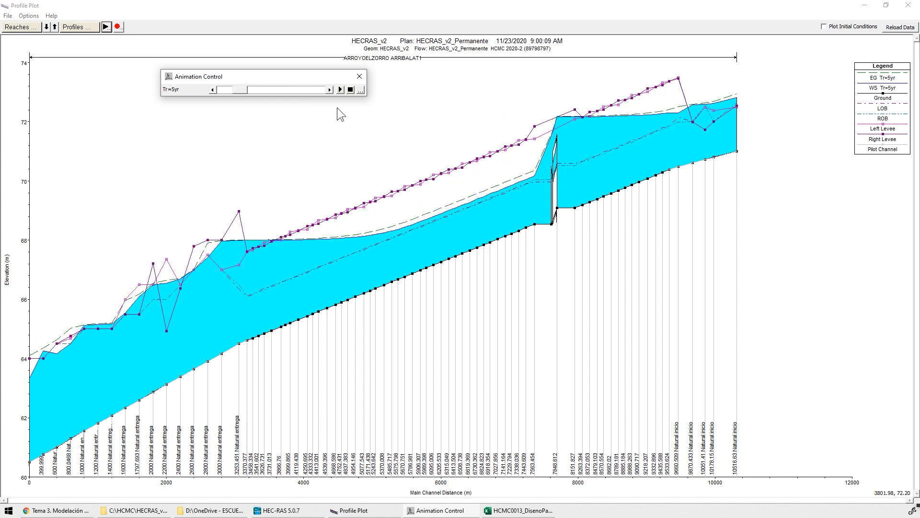
{"action": "left_click", "coordinate": [359, 76]}
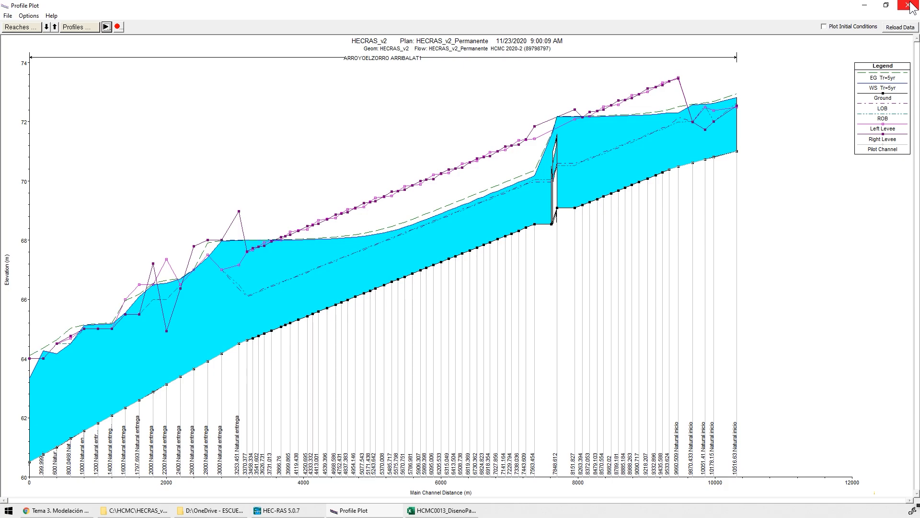
{"action": "left_click", "coordinate": [909, 6]}
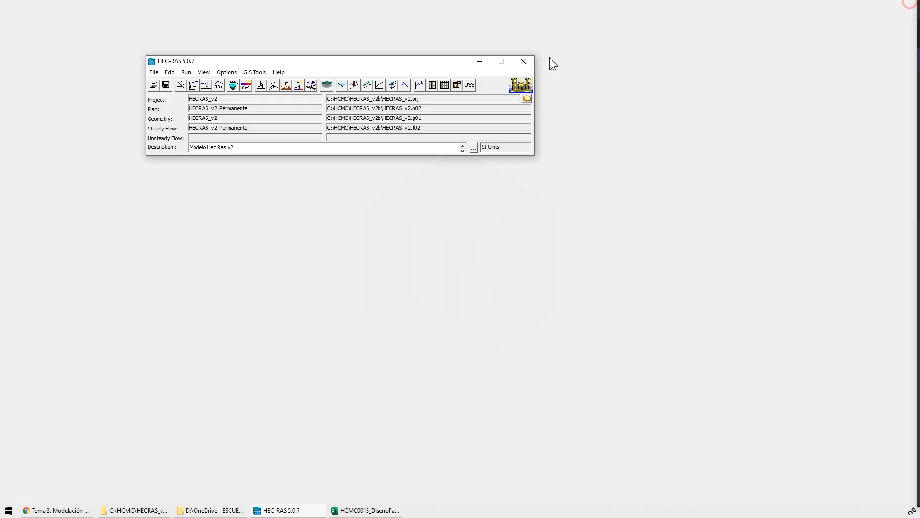
- Open RAS Mapper, hide the Geometries group, and expand the Results group
{"action": "left_click", "coordinate": [328, 85]}
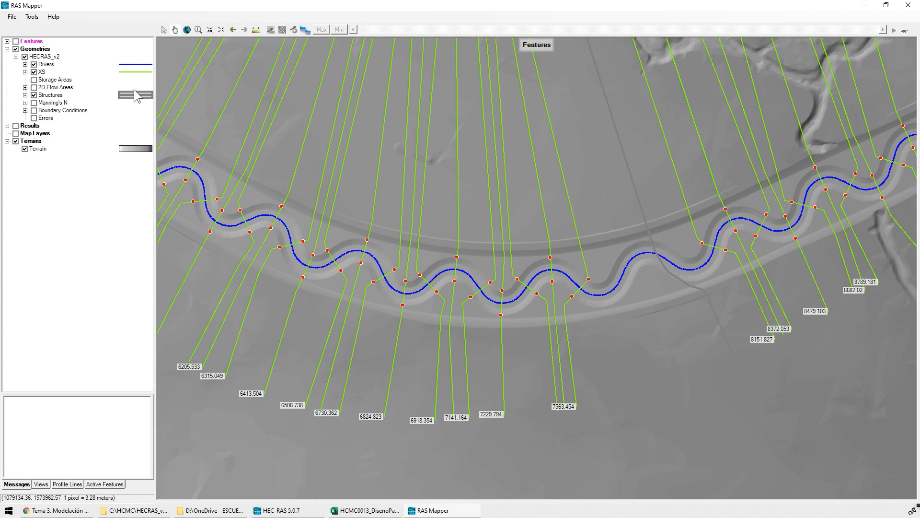
{"action": "left_click", "coordinate": [15, 49]}
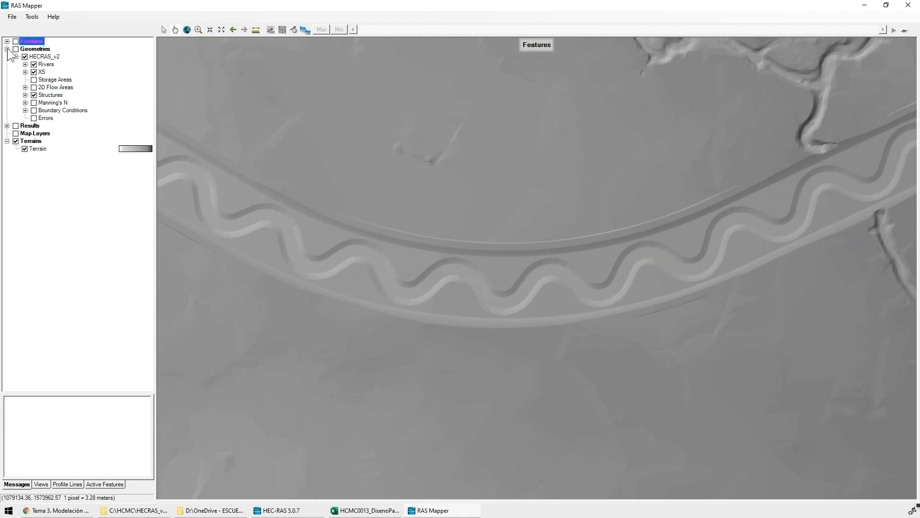
{"action": "left_click", "coordinate": [8, 48]}
{"action": "left_click", "coordinate": [7, 57]}
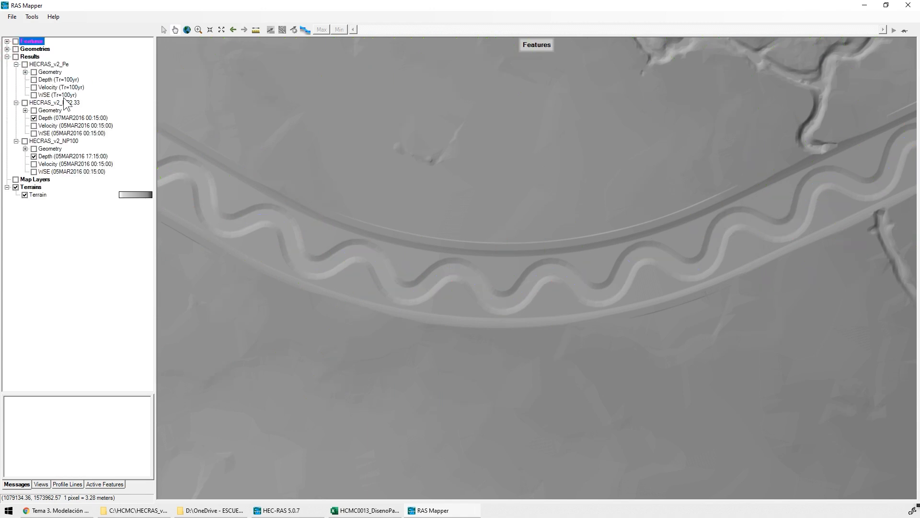
- Show the HECRAS_v2_Pe depth map over the terrain and set it to the Tr=2.33yr profile
{"action": "left_click", "coordinate": [16, 56]}
{"action": "left_click", "coordinate": [25, 64]}
{"action": "left_click", "coordinate": [34, 79]}
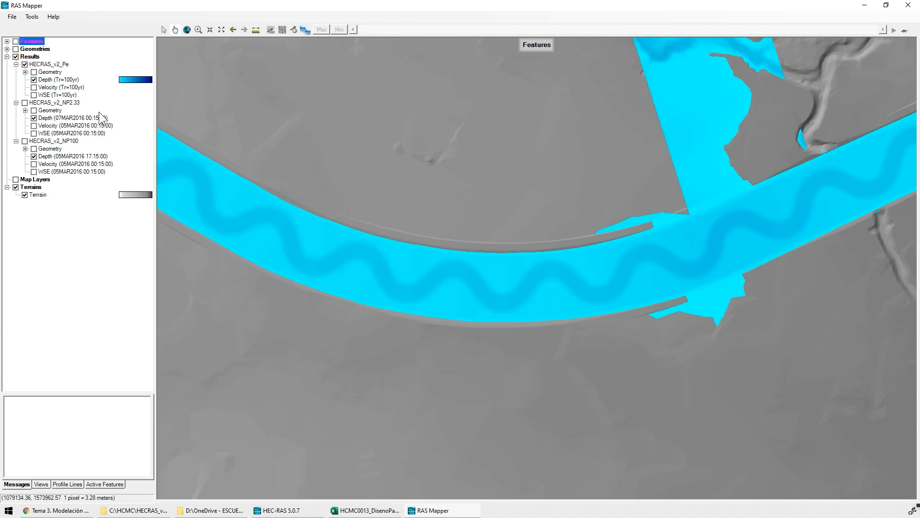
{"action": "left_click", "coordinate": [59, 80]}
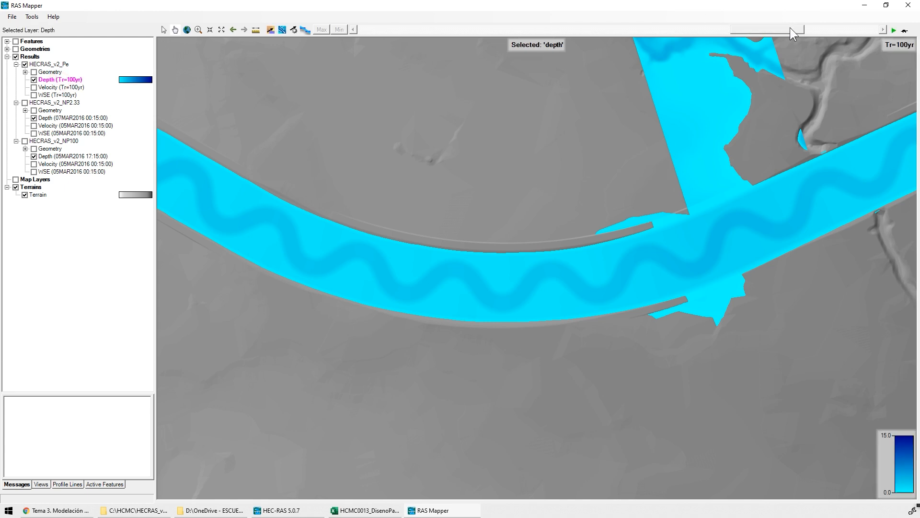
{"action": "left_click_drag", "start_coordinate": [795, 30], "coordinate": [411, 35]}
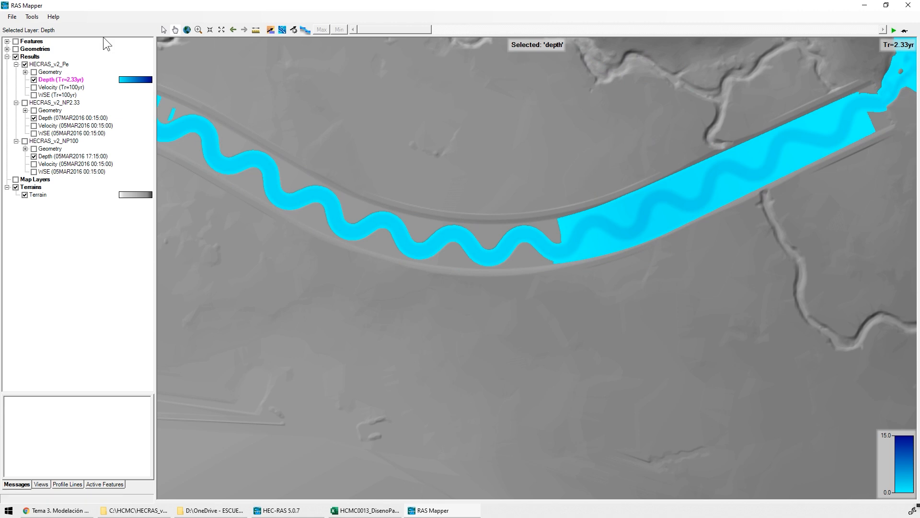
- Show the Structures layer in the HECRAS_v2_Pe results geometry and open its visualization properties
{"action": "left_click", "coordinate": [25, 71]}
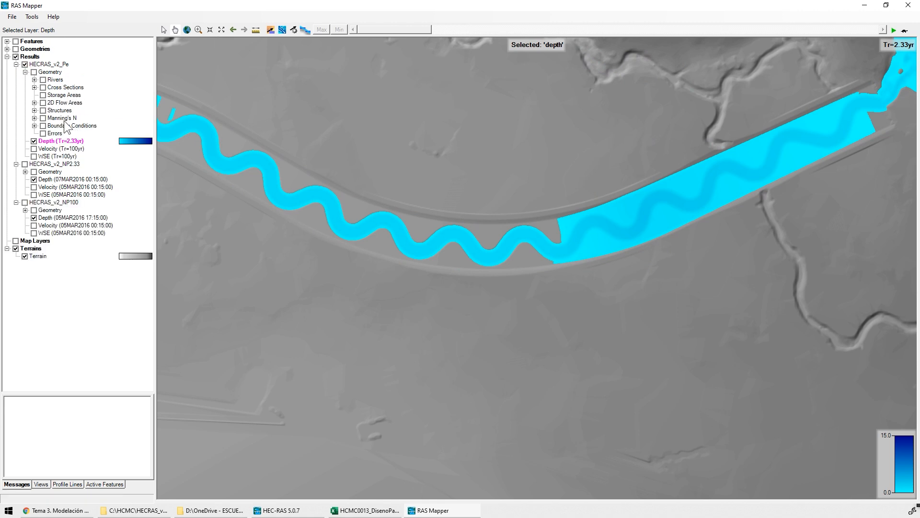
{"action": "left_click", "coordinate": [42, 110]}
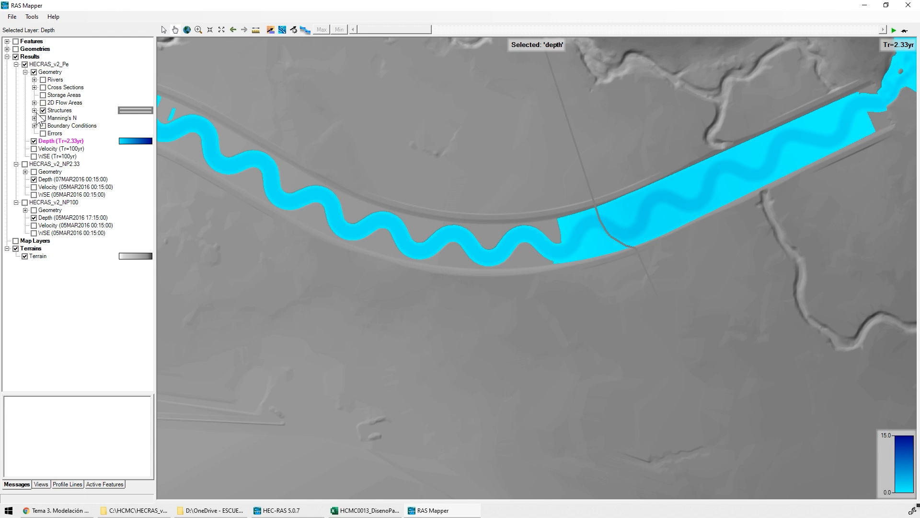
{"action": "double_click", "coordinate": [57, 110]}
{"action": "left_click", "coordinate": [341, 139]}
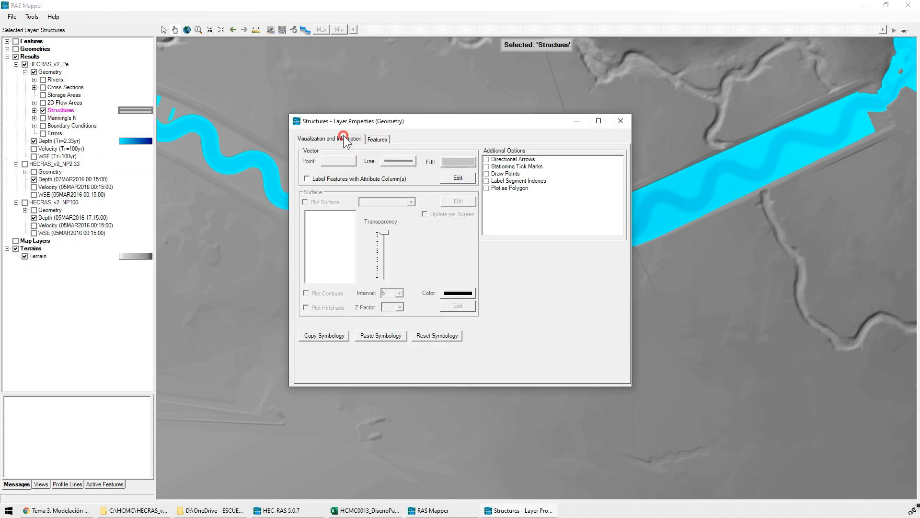
- Set the Structures line symbol to GreenYellow with a width of 6, and close the layer properties
{"action": "left_click", "coordinate": [406, 162]}
{"action": "left_click", "coordinate": [481, 221]}
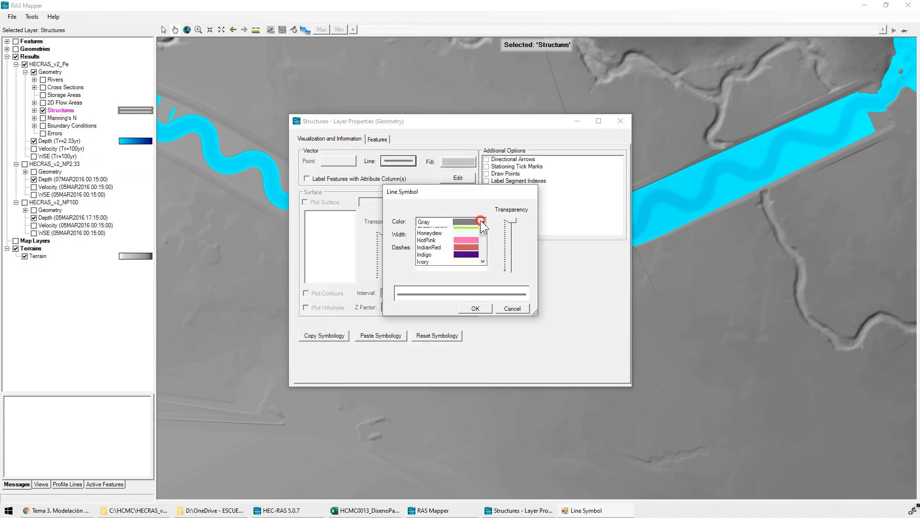
{"action": "left_click", "coordinate": [470, 243]}
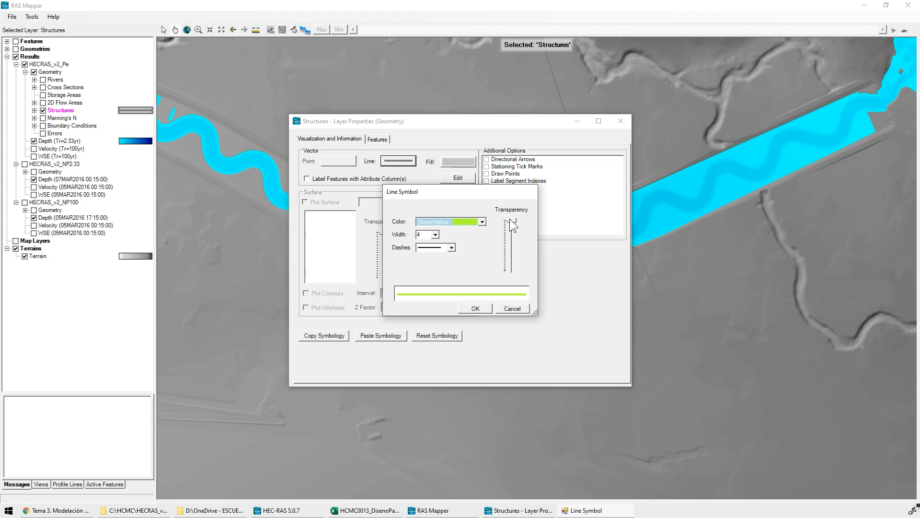
{"action": "left_click", "coordinate": [434, 234]}
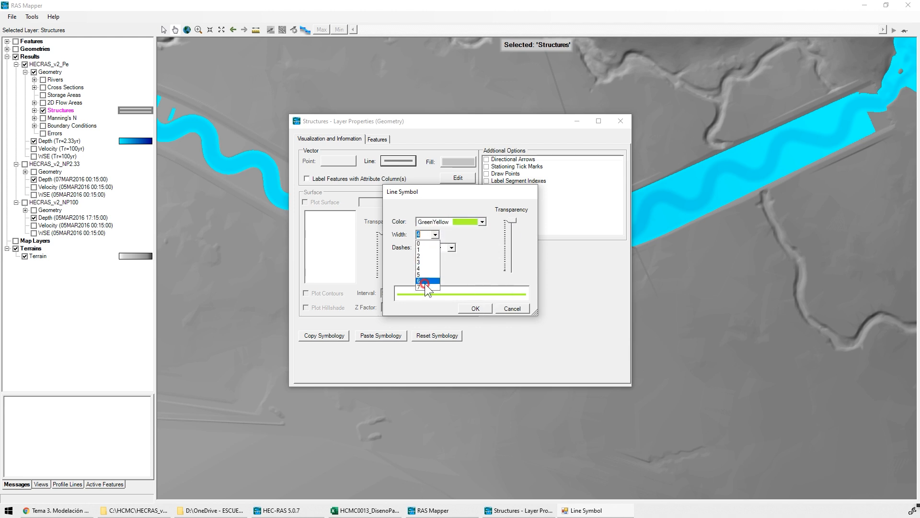
{"action": "left_click", "coordinate": [425, 283]}
{"action": "left_click", "coordinate": [475, 309]}
{"action": "left_click_drag", "start_coordinate": [493, 127], "coordinate": [389, 179]}
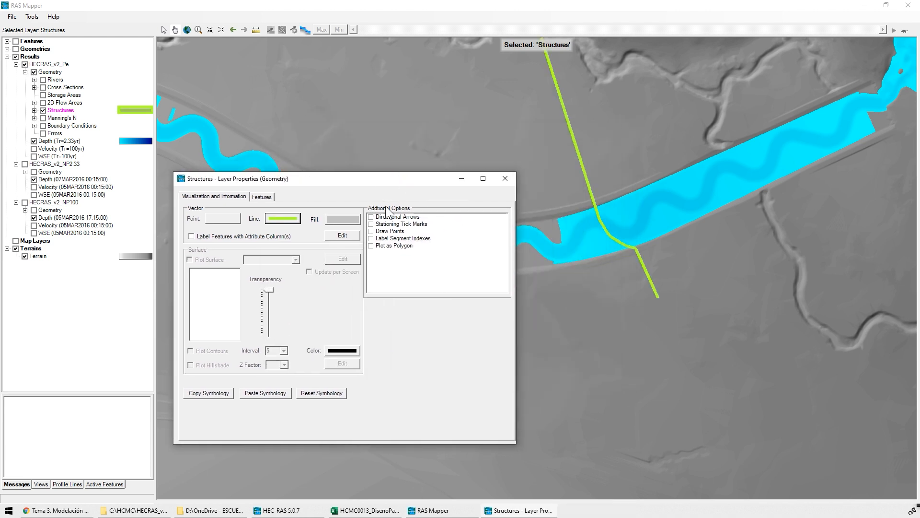
{"action": "left_click", "coordinate": [505, 179]}
- Select the HECRAS_v2_Pe depth layer and compare the Tr=5yr and Tr=2.33yr flooding around the culvert structure
{"action": "scroll", "coordinate": [550, 232], "scroll_direction": "up", "scroll_amount": 2}
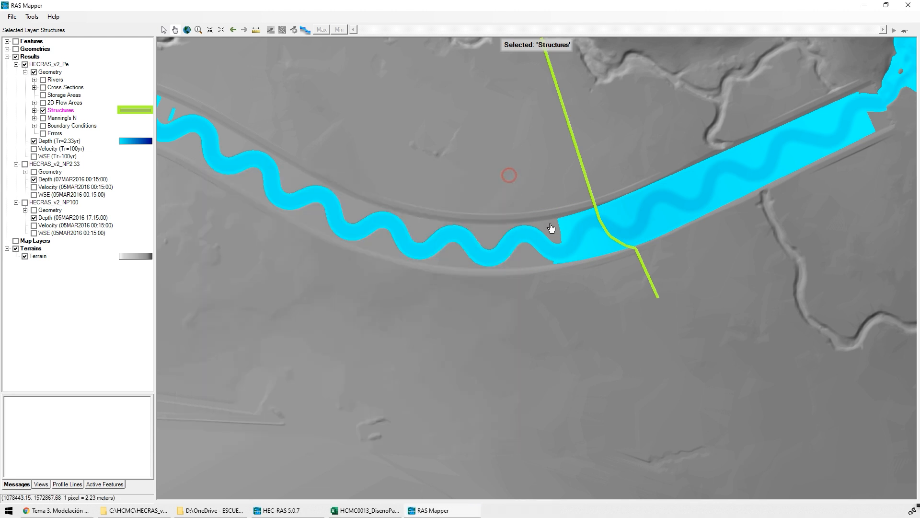
{"action": "scroll", "coordinate": [530, 345], "scroll_direction": "down", "scroll_amount": 2}
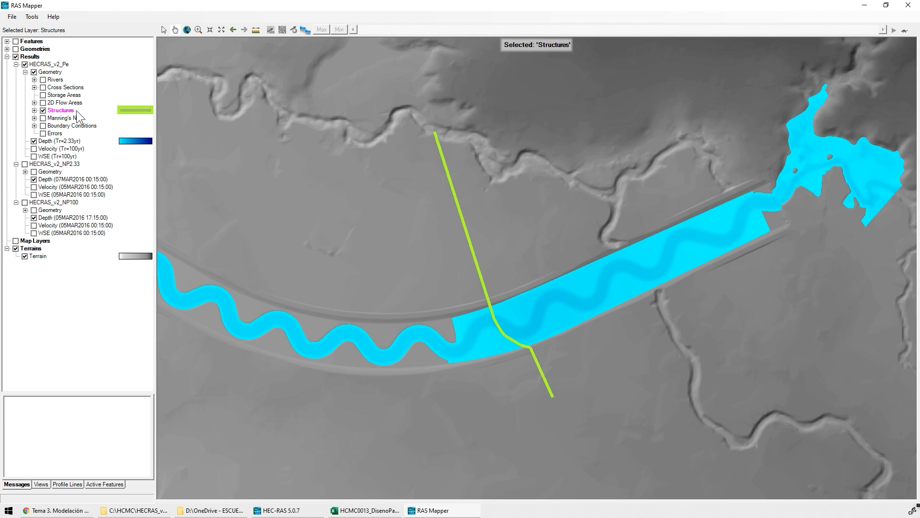
{"action": "left_click", "coordinate": [48, 179]}
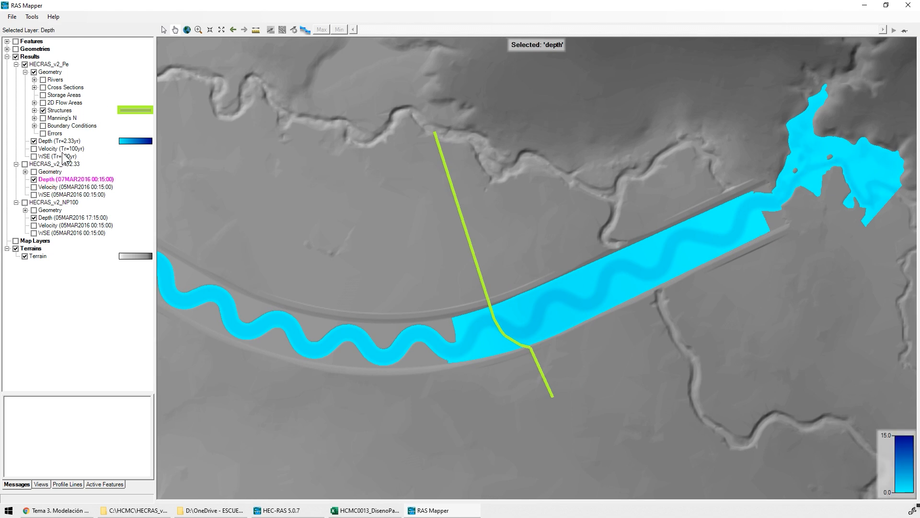
{"action": "left_click", "coordinate": [48, 140]}
{"action": "left_click_drag", "start_coordinate": [388, 30], "coordinate": [424, 33]}
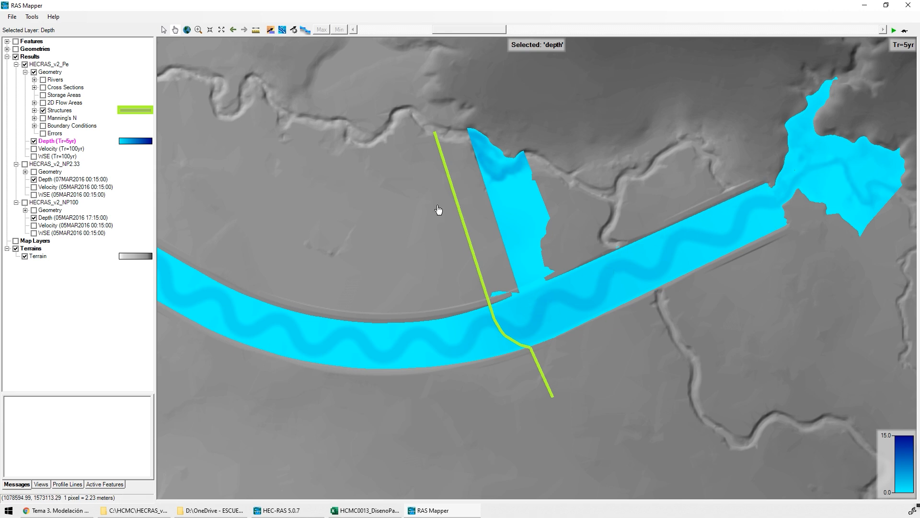
{"action": "left_click_drag", "start_coordinate": [476, 27], "coordinate": [393, 27]}
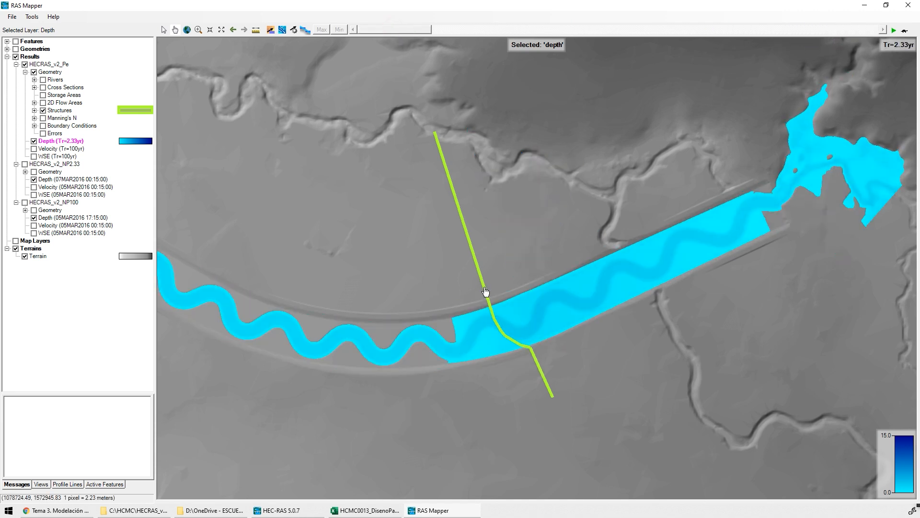
- Step the depth map through the Tr=5yr and Qm profiles, return to Tr=2.33yr, and inspect the depth upstream of the structure
{"action": "left_click", "coordinate": [381, 26]}
{"action": "mouse_move", "coordinate": [500, 331]}
{"action": "left_click_drag", "start_coordinate": [381, 28], "coordinate": [484, 29]}
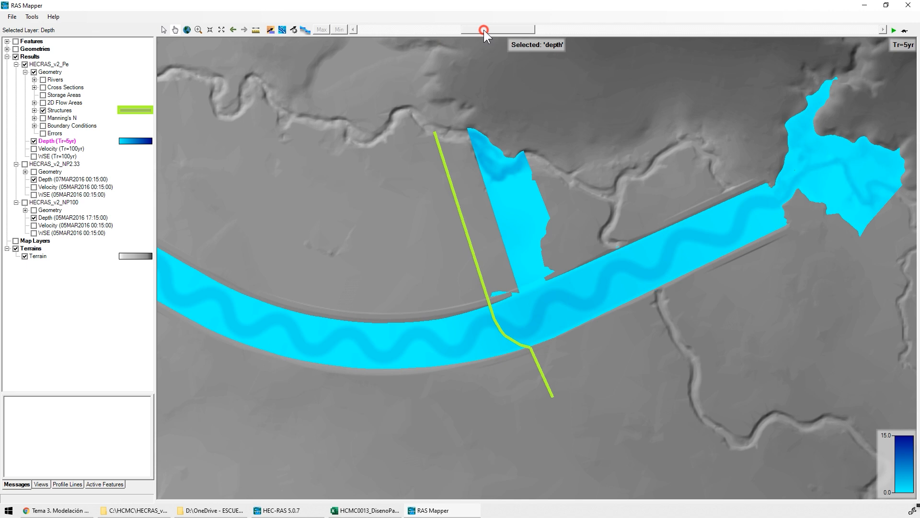
{"action": "left_click_drag", "start_coordinate": [484, 30], "coordinate": [846, 42]}
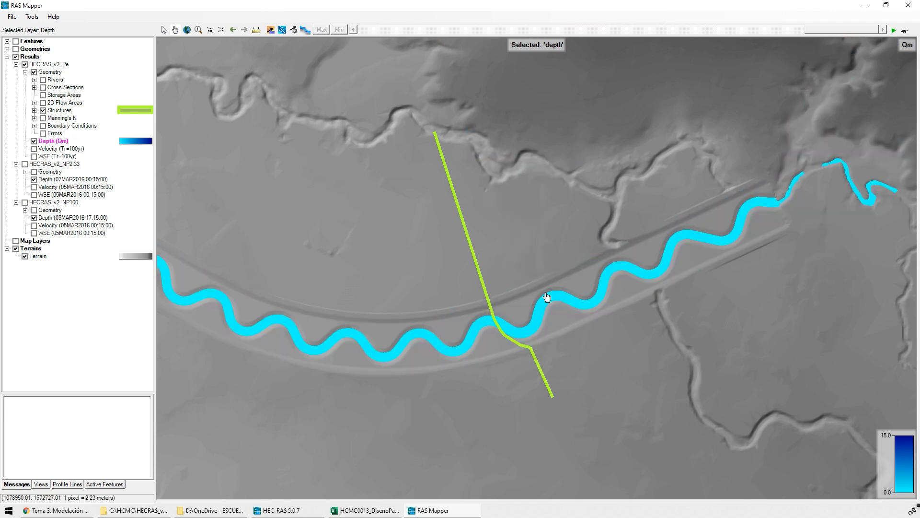
{"action": "mouse_move", "coordinate": [846, 168]}
{"action": "left_click_drag", "start_coordinate": [827, 29], "coordinate": [375, 39]}
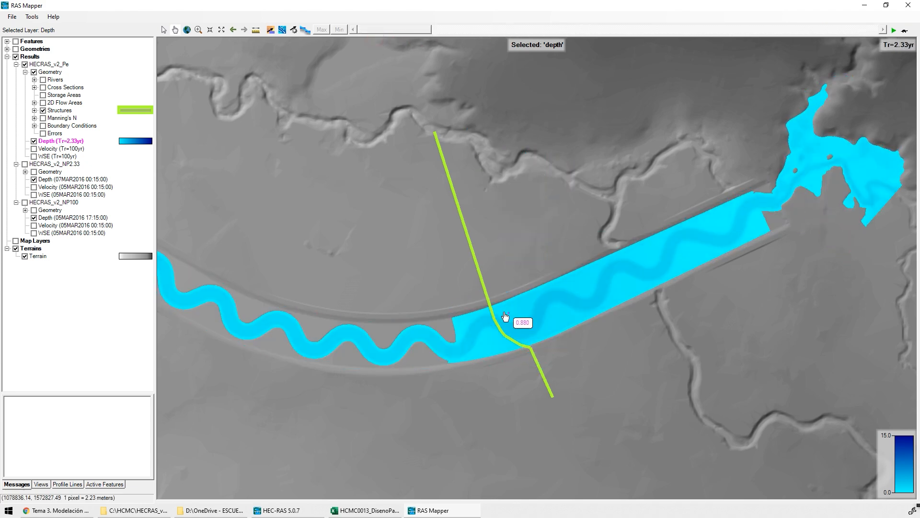
- Make the HECRAS_v2_Pe depth layer slightly transparent and set its color scale to update per screen
{"action": "scroll", "coordinate": [498, 264], "scroll_direction": "up", "scroll_amount": 2}
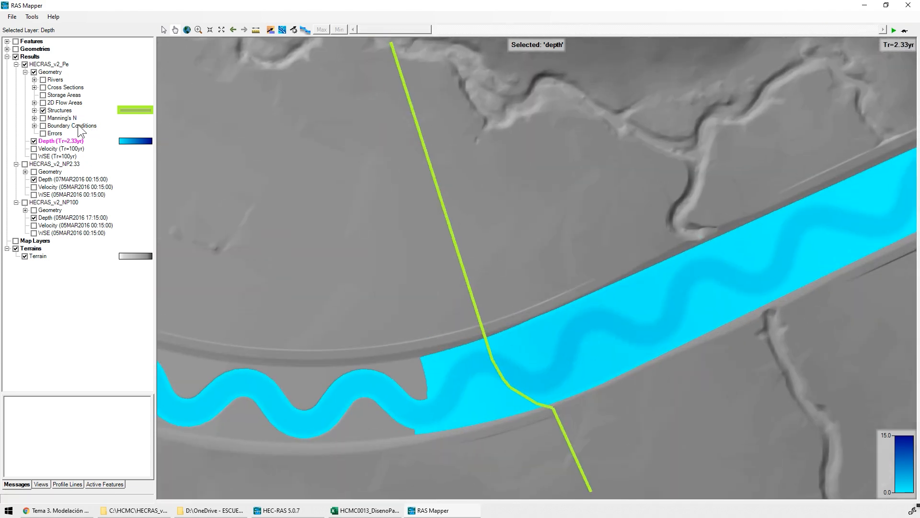
{"action": "left_click", "coordinate": [46, 140]}
{"action": "double_click", "coordinate": [47, 141]}
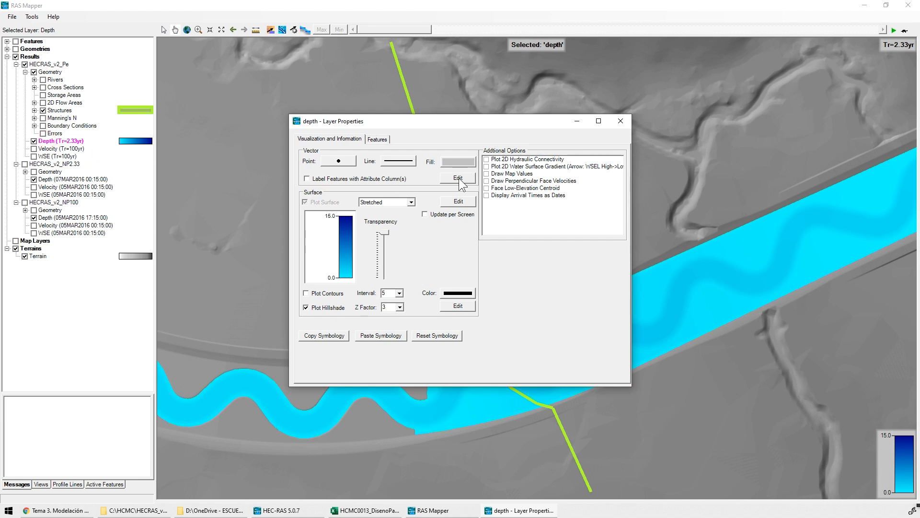
{"action": "left_click", "coordinate": [384, 242]}
{"action": "left_click", "coordinate": [424, 214]}
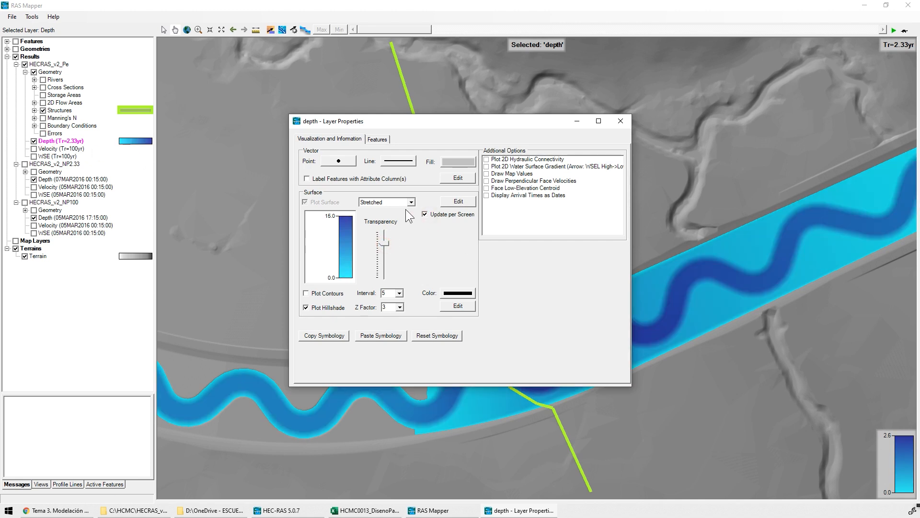
{"action": "left_click", "coordinate": [620, 120]}
- Animate flow particles over the Tr=2.33yr and Tr=50yr depth maps around the culvert, and display the Geometries layers
{"action": "left_click", "coordinate": [282, 30]}
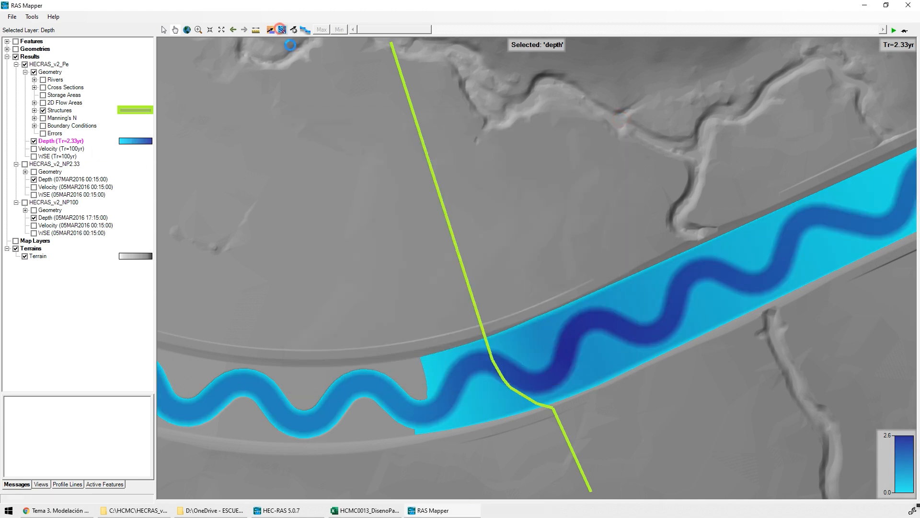
{"action": "scroll", "coordinate": [499, 381], "scroll_direction": "up", "scroll_amount": 2}
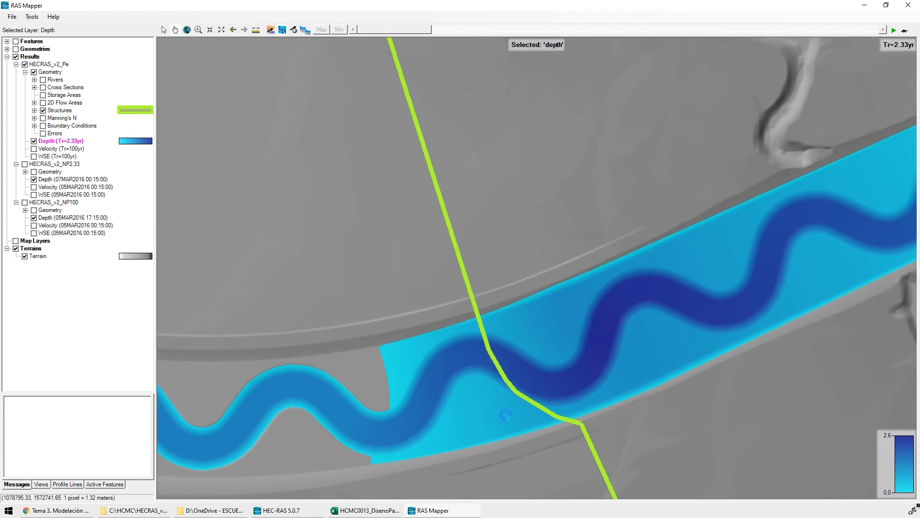
{"action": "left_click_drag", "start_coordinate": [507, 413], "coordinate": [508, 273]}
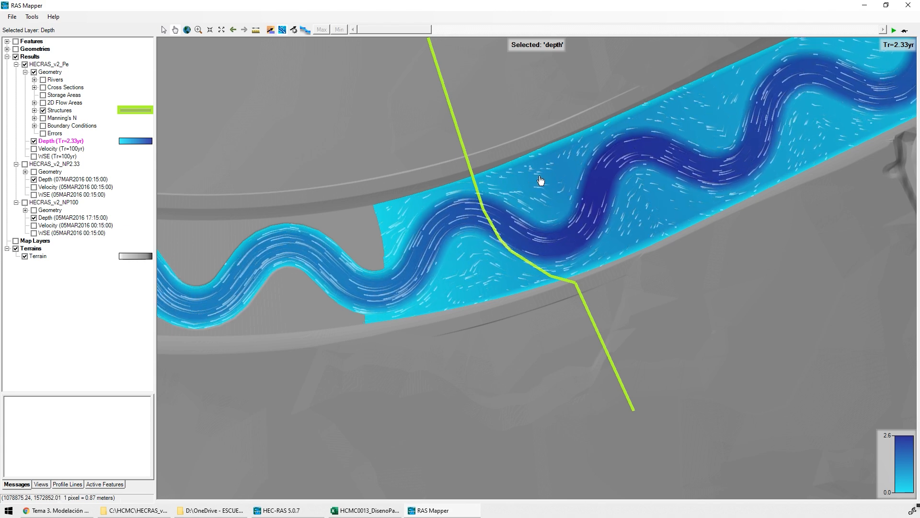
{"action": "left_click_drag", "start_coordinate": [416, 29], "coordinate": [714, 34]}
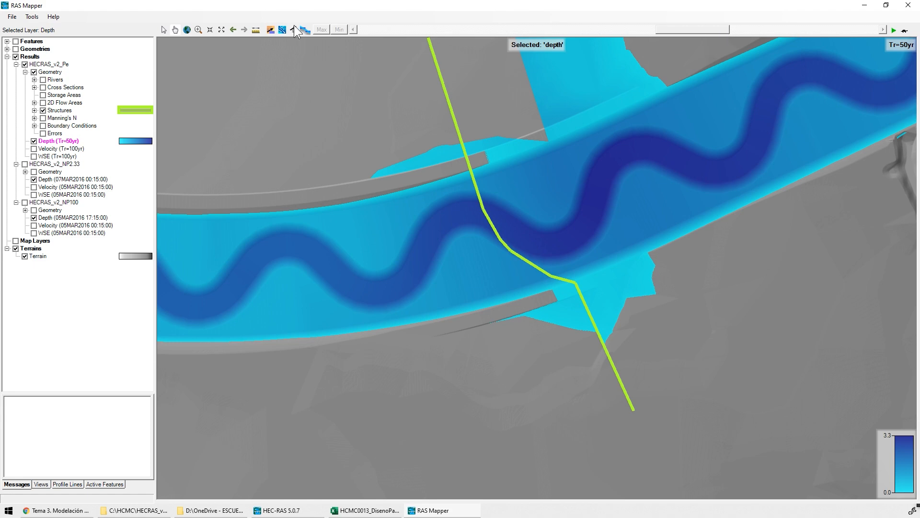
{"action": "left_click", "coordinate": [282, 30]}
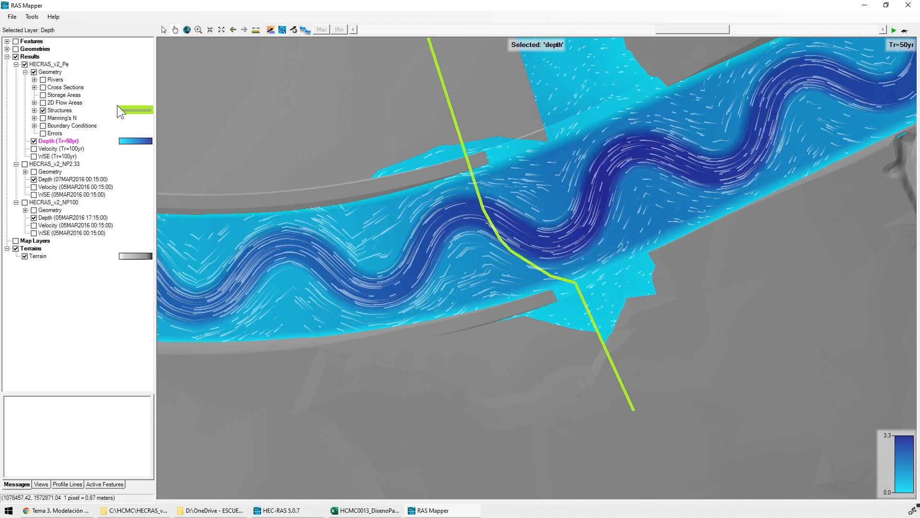
{"action": "left_click", "coordinate": [15, 49]}
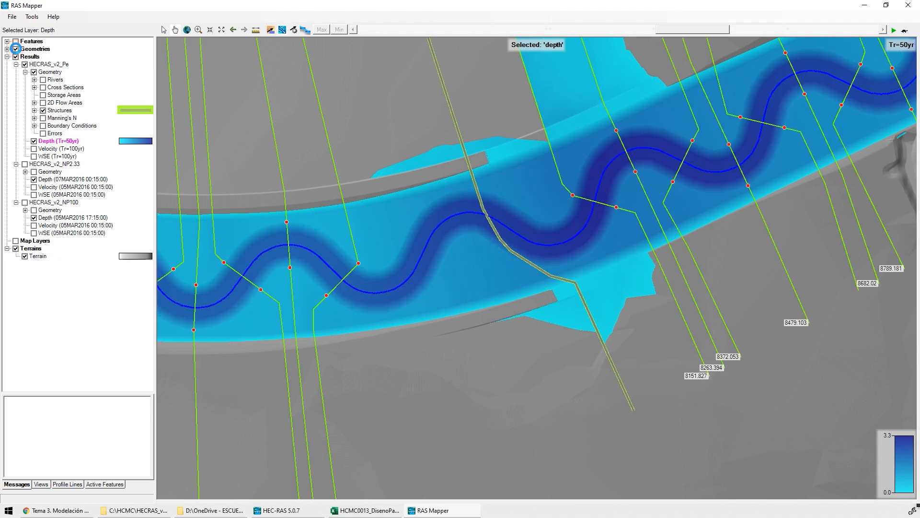
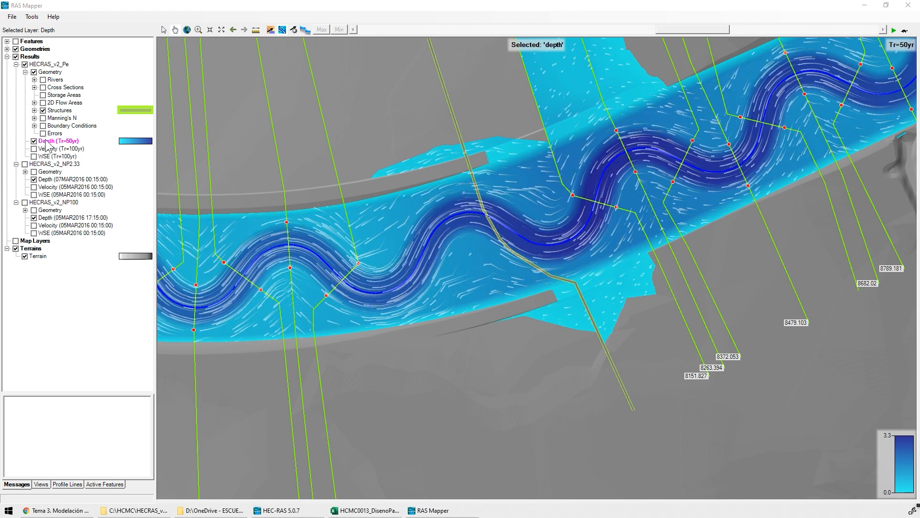
- Replace the HECRAS_v2_Pe depth map with velocity, made slightly transparent and with its color scale updating per screen
{"action": "left_click", "coordinate": [34, 141]}
{"action": "left_click", "coordinate": [34, 149]}
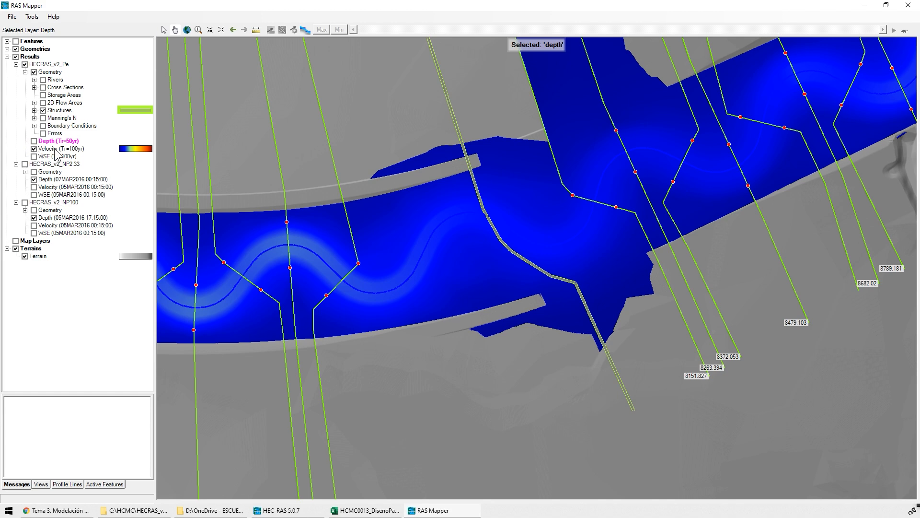
{"action": "double_click", "coordinate": [55, 148]}
{"action": "left_click_drag", "start_coordinate": [385, 233], "coordinate": [384, 240]}
{"action": "left_click", "coordinate": [430, 215]}
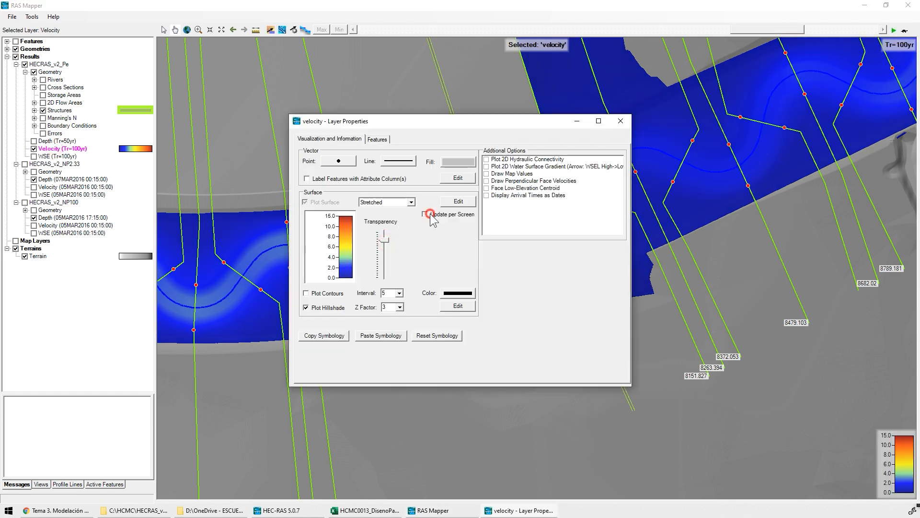
{"action": "left_click", "coordinate": [618, 121]}
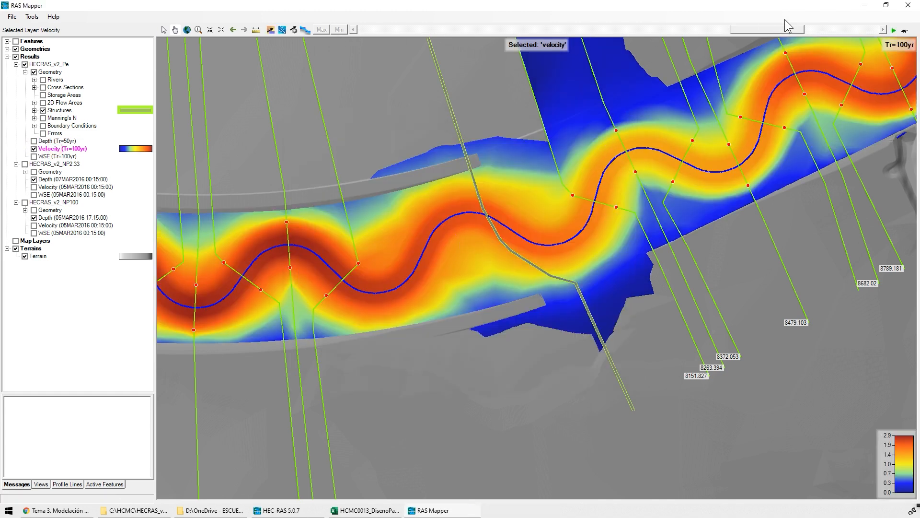
- Examine the Tr=25yr velocity map with velocity arrows and flow particle tracing, and close RAS Mapper
{"action": "left_click", "coordinate": [659, 29]}
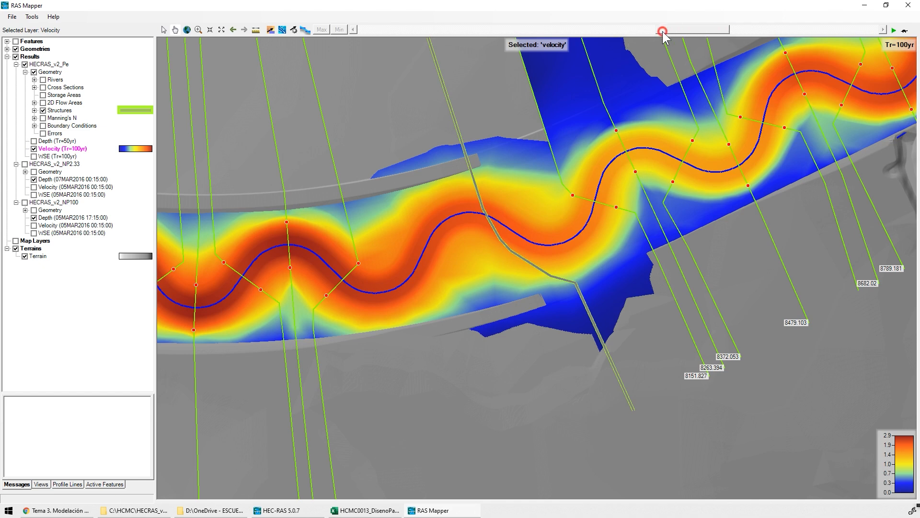
{"action": "left_click", "coordinate": [270, 30]}
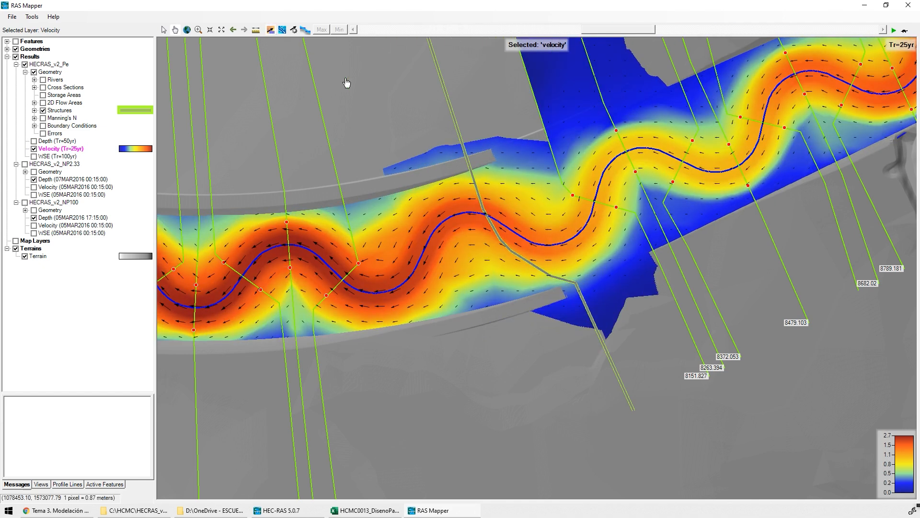
{"action": "left_click", "coordinate": [283, 27]}
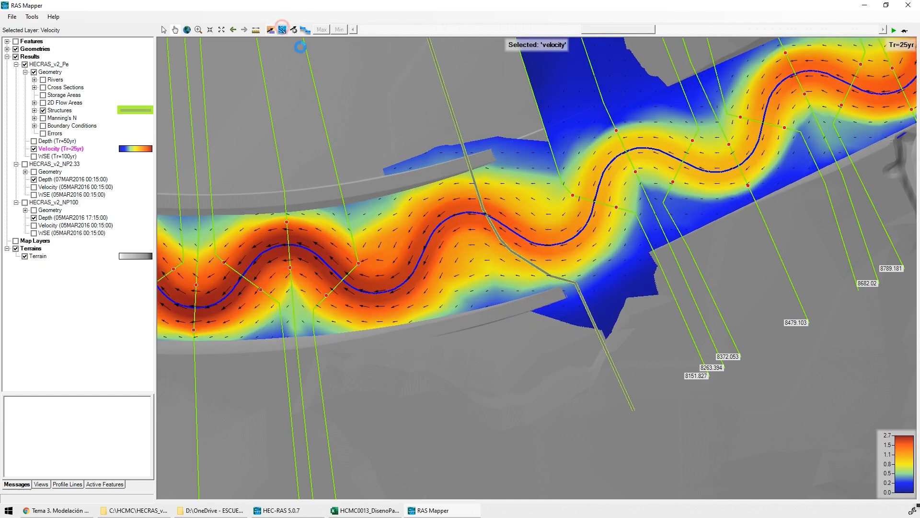
{"action": "left_click", "coordinate": [908, 6]}
{"action": "left_click", "coordinate": [217, 85]}
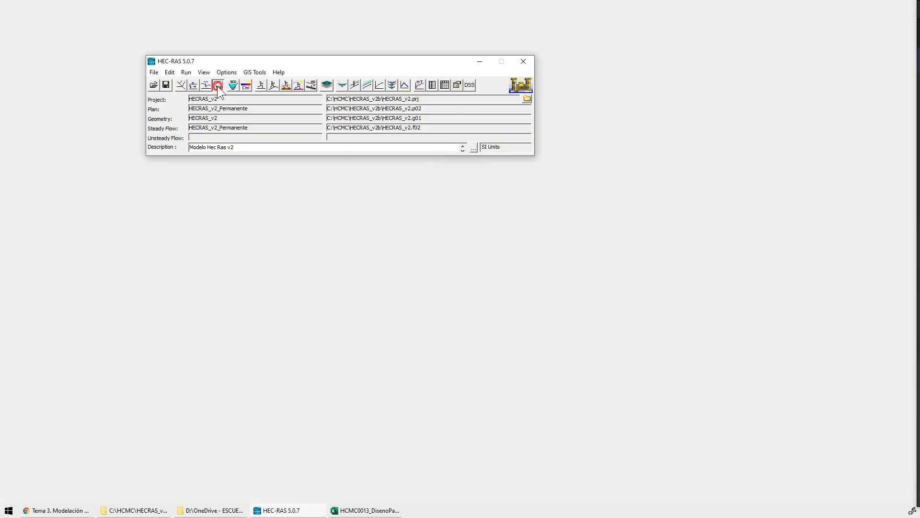
{"action": "left_click", "coordinate": [459, 300]}
{"action": "left_click", "coordinate": [462, 289]}
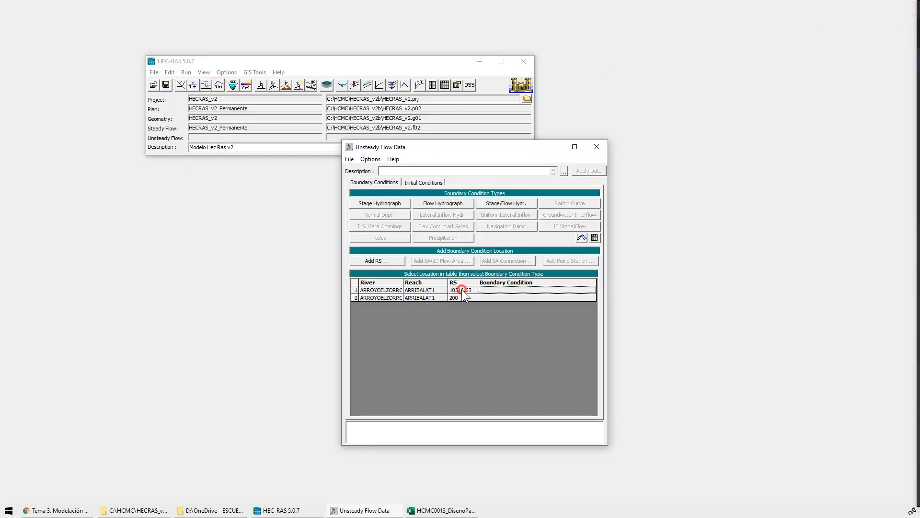
{"action": "left_click", "coordinate": [462, 295]}
{"action": "left_click", "coordinate": [466, 292]}
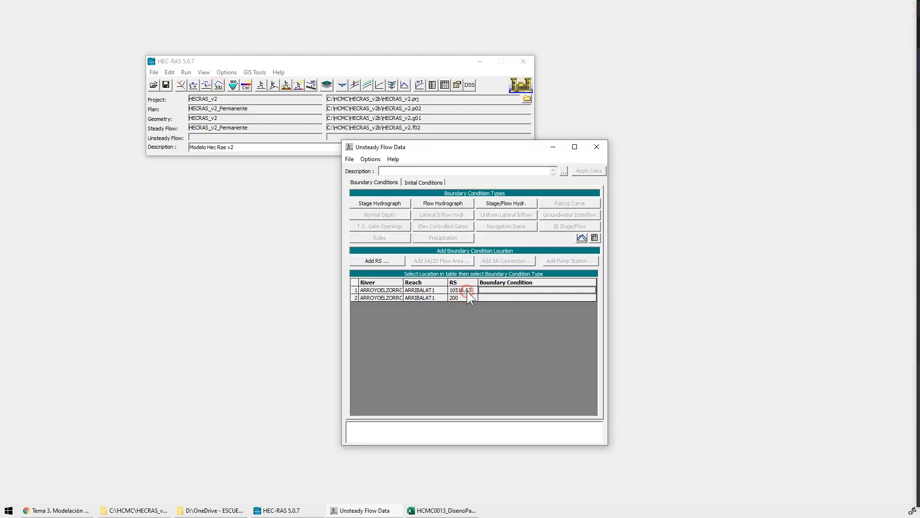
{"action": "left_click", "coordinate": [599, 149]}
- Open the HECRAS_v2_NP2.33 plan in the unsteady flow analysis and close the analysis window
{"action": "left_click", "coordinate": [272, 85]}
{"action": "left_click", "coordinate": [236, 218]}
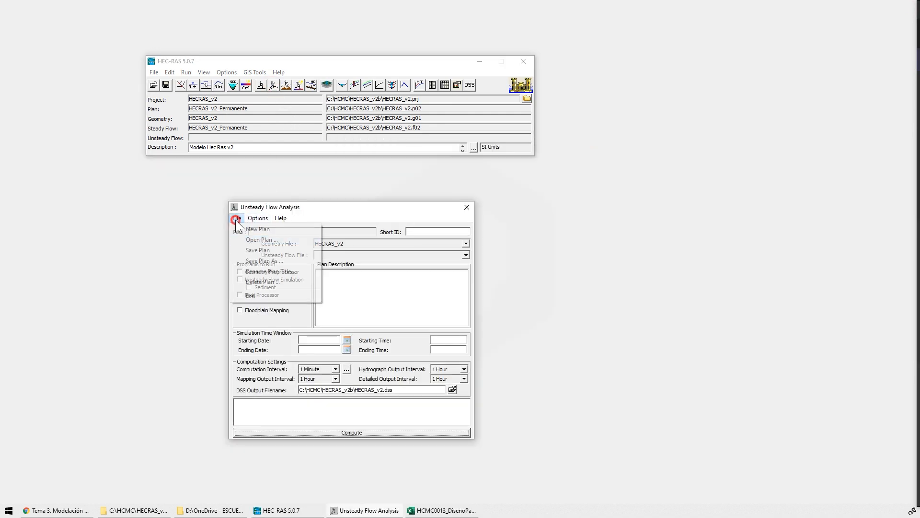
{"action": "left_click", "coordinate": [257, 241]}
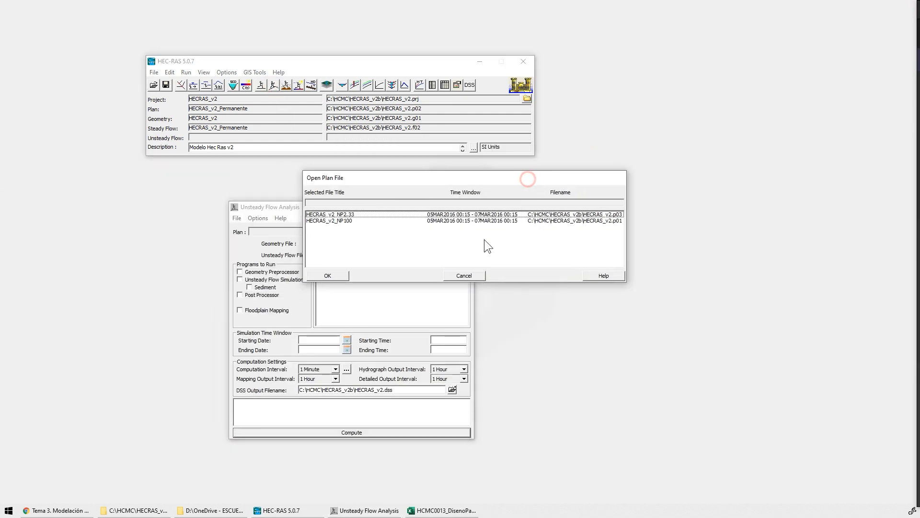
{"action": "double_click", "coordinate": [350, 214]}
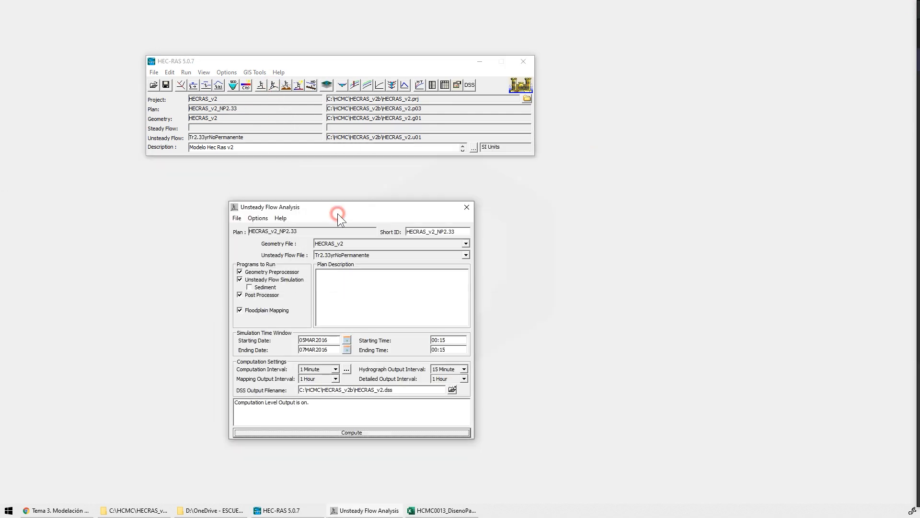
{"action": "left_click", "coordinate": [467, 207]}
- Plot the flow hydrograph boundary condition at RS 10516.63 from the unsteady flow data, and close the data editor
{"action": "left_click", "coordinate": [219, 84]}
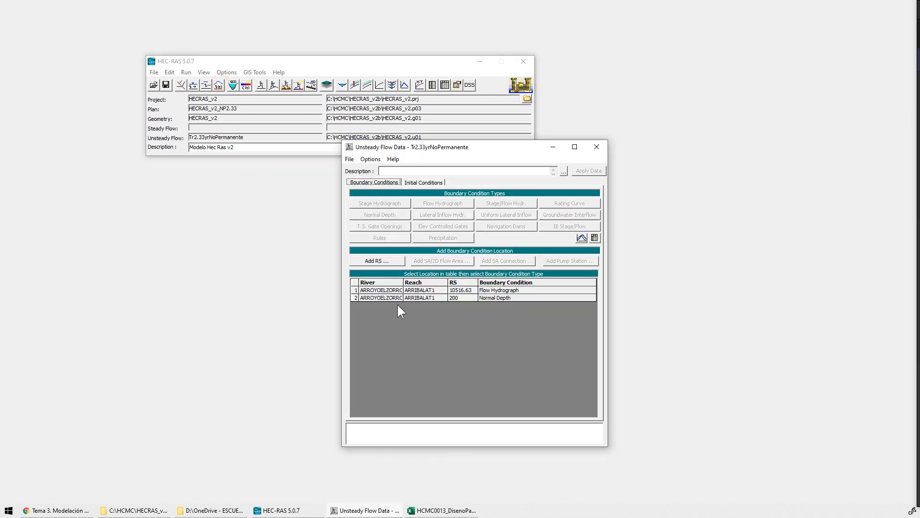
{"action": "left_click", "coordinate": [508, 291]}
{"action": "left_click", "coordinate": [581, 238]}
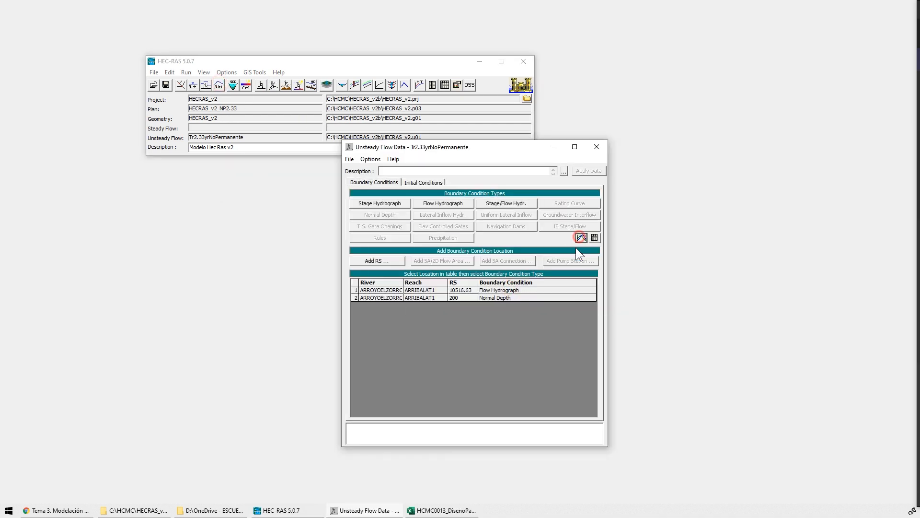
{"action": "left_click", "coordinate": [582, 238]}
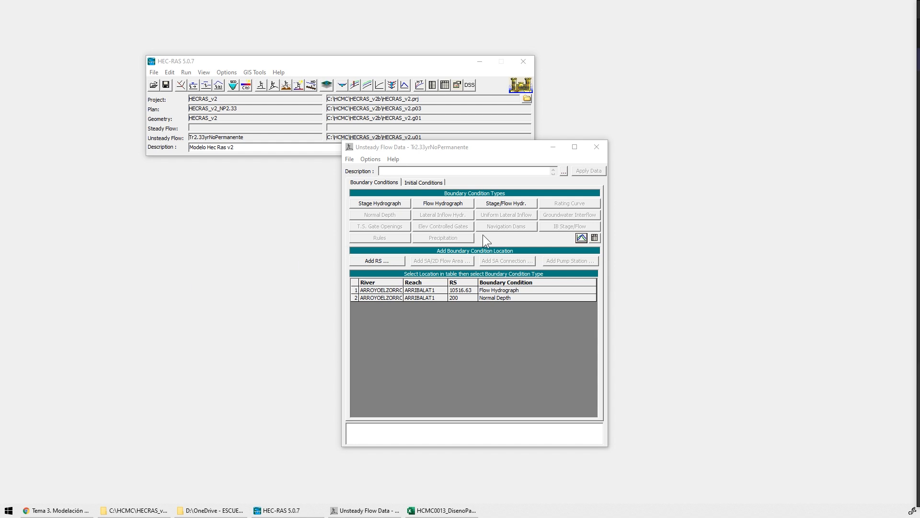
{"action": "left_click", "coordinate": [601, 150]}
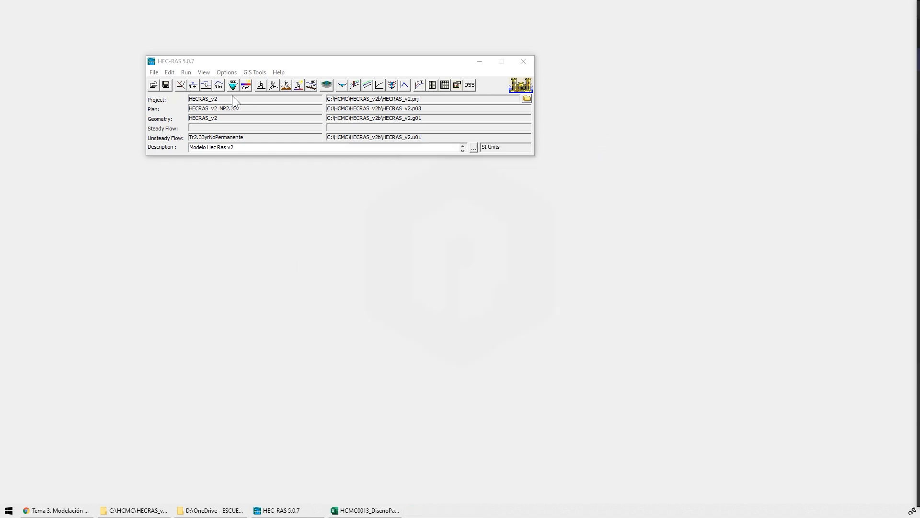
- Reopen RAS Mapper maximized and switch the displayed results from HECRAS_v2_Pe to HECRAS_v2_NP2.33
{"action": "left_click", "coordinate": [327, 85]}
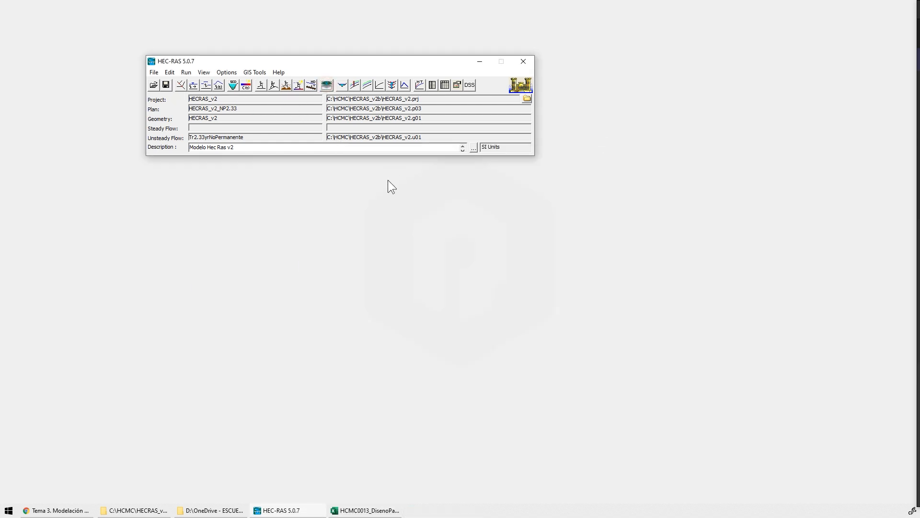
{"action": "left_click_drag", "start_coordinate": [919, 57], "coordinate": [475, 112]}
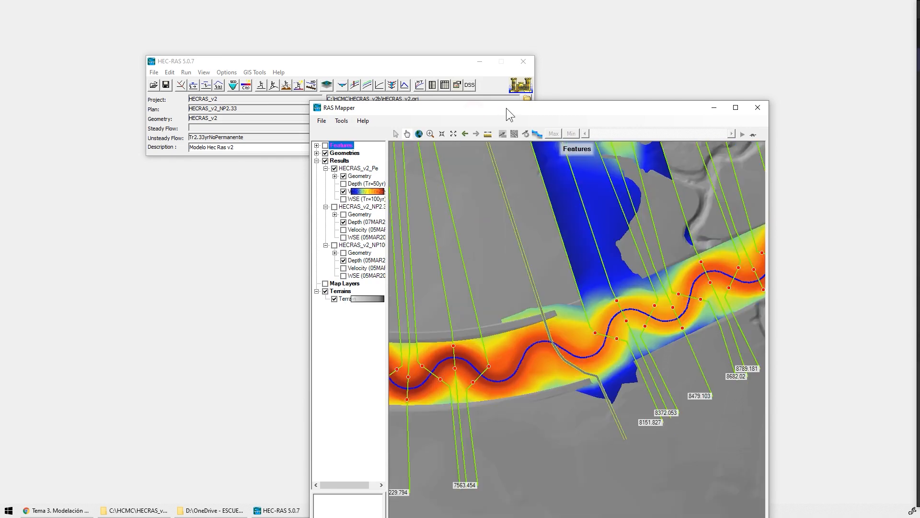
{"action": "double_click", "coordinate": [498, 103]}
{"action": "left_click", "coordinate": [735, 7]}
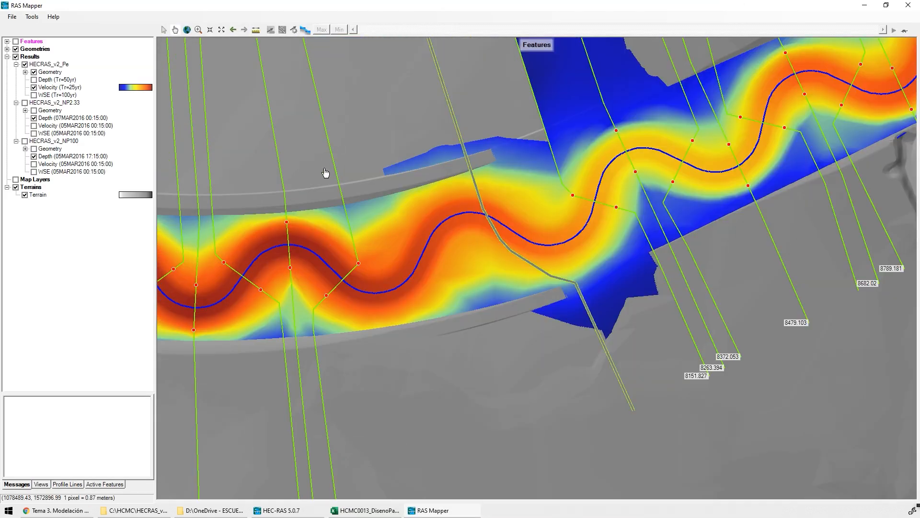
{"action": "left_click", "coordinate": [24, 64]}
{"action": "left_click", "coordinate": [24, 102]}
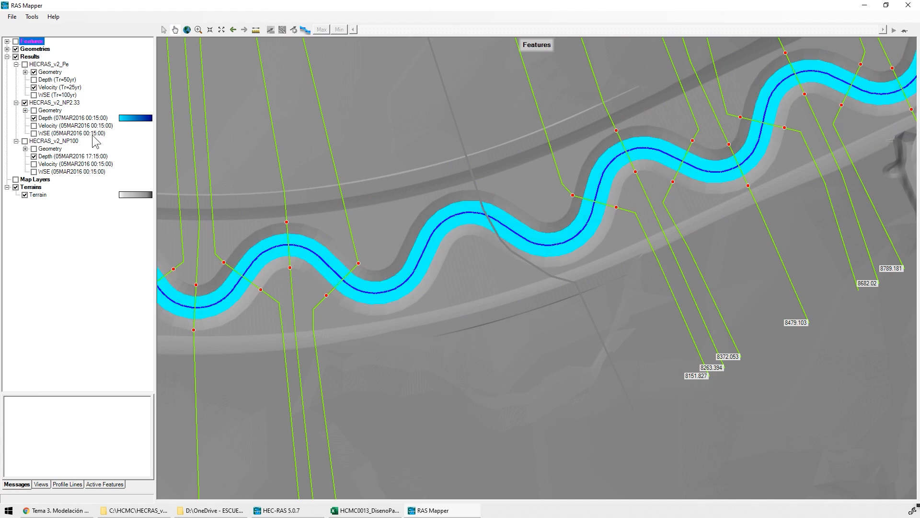
- Make the HECRAS_v2_NP2.33 depth layer slightly transparent and set its color scale to update per screen
{"action": "double_click", "coordinate": [43, 118]}
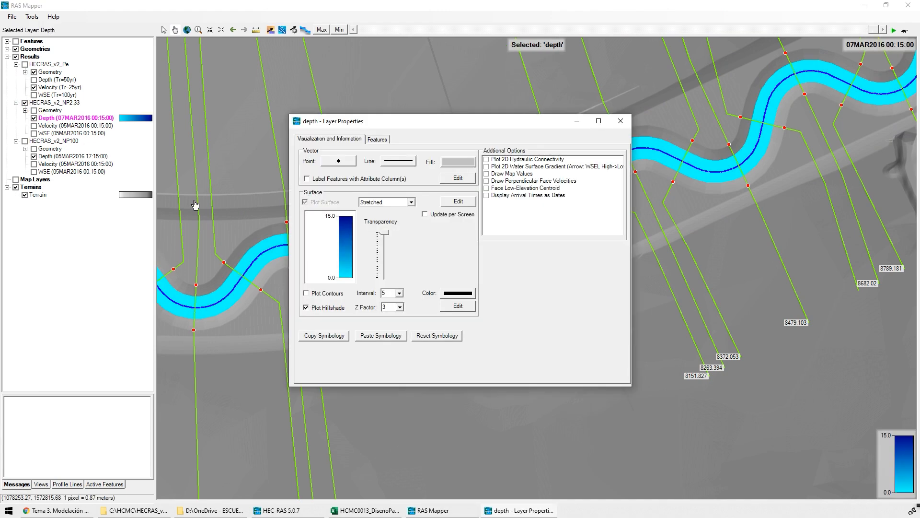
{"action": "left_click_drag", "start_coordinate": [385, 237], "coordinate": [385, 245]}
{"action": "left_click", "coordinate": [425, 214]}
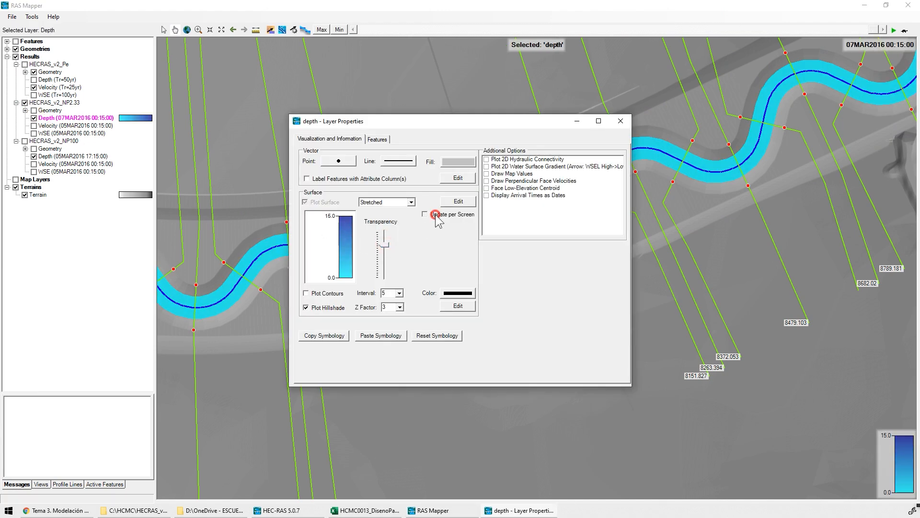
{"action": "left_click", "coordinate": [621, 121]}
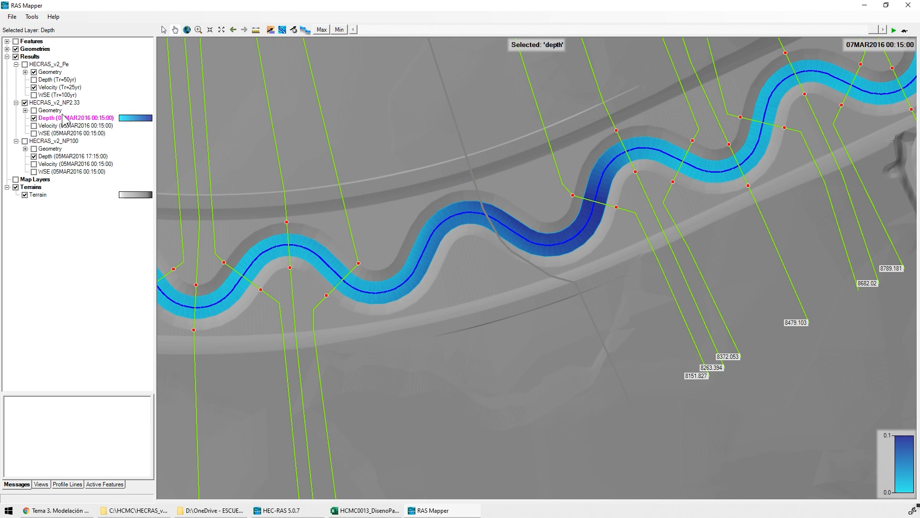
- View the maximum HECRAS_v2_NP2.33 depths around the culvert, and set the map to the 05MAR2016 00:15:00 time step
{"action": "left_click", "coordinate": [321, 30]}
{"action": "scroll", "coordinate": [519, 216], "scroll_direction": "down", "scroll_amount": 2}
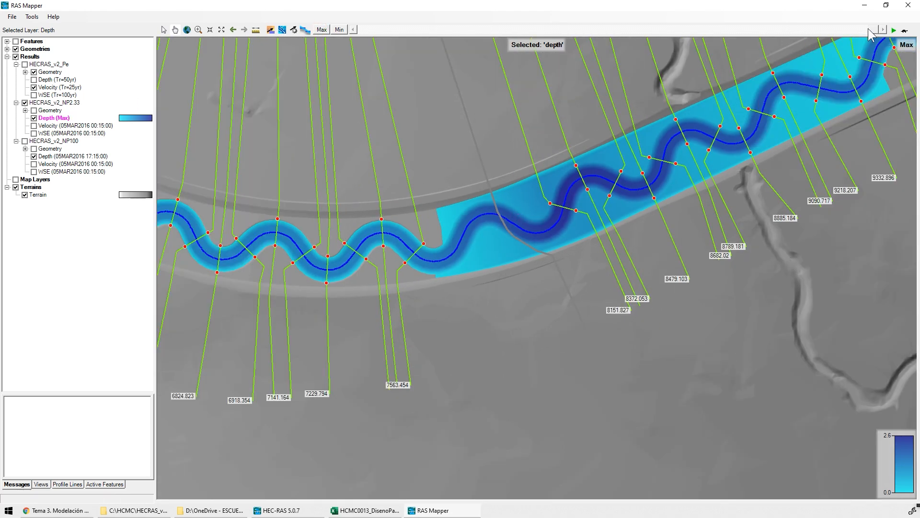
{"action": "left_click_drag", "start_coordinate": [873, 30], "coordinate": [363, 30]}
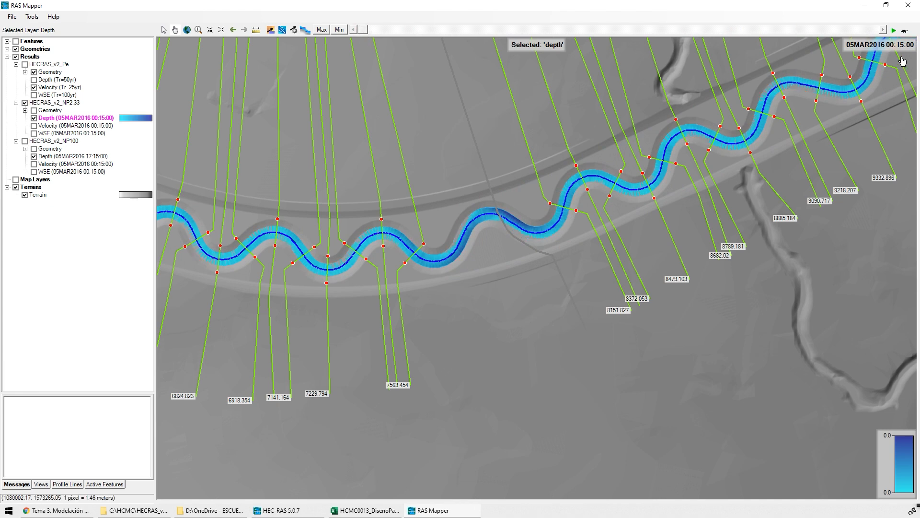
- Play the HECRAS_v2_NP2.33 depth animation along the channel, and return the map to the maximum depths
{"action": "left_click", "coordinate": [894, 30]}
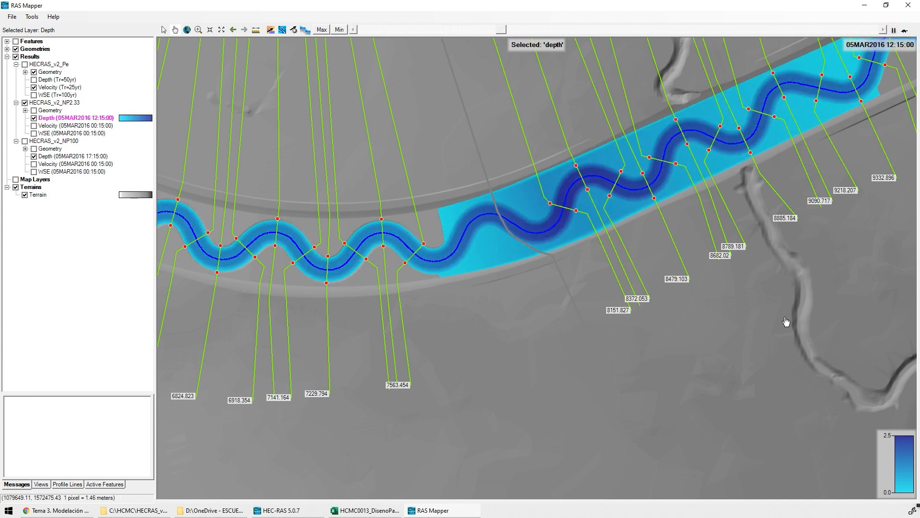
{"action": "scroll", "coordinate": [650, 191], "scroll_direction": "down", "scroll_amount": 1}
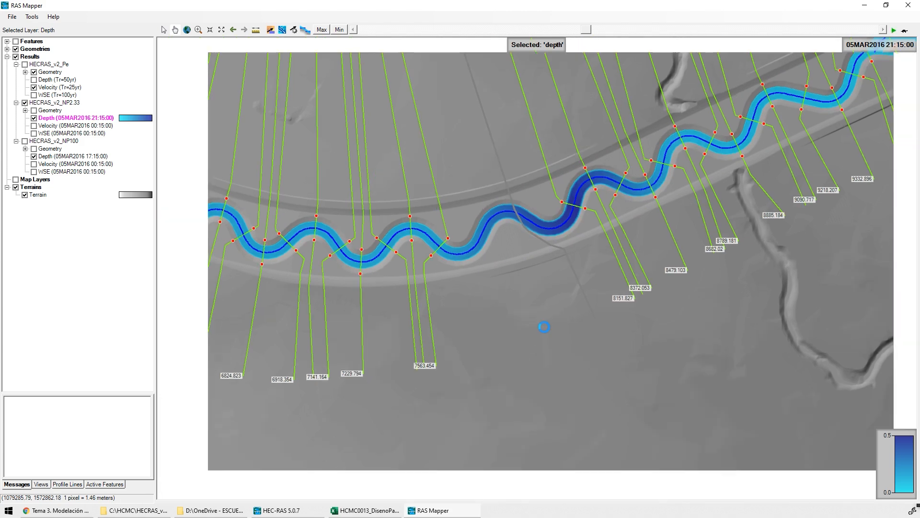
{"action": "left_click_drag", "start_coordinate": [708, 241], "coordinate": [511, 364]}
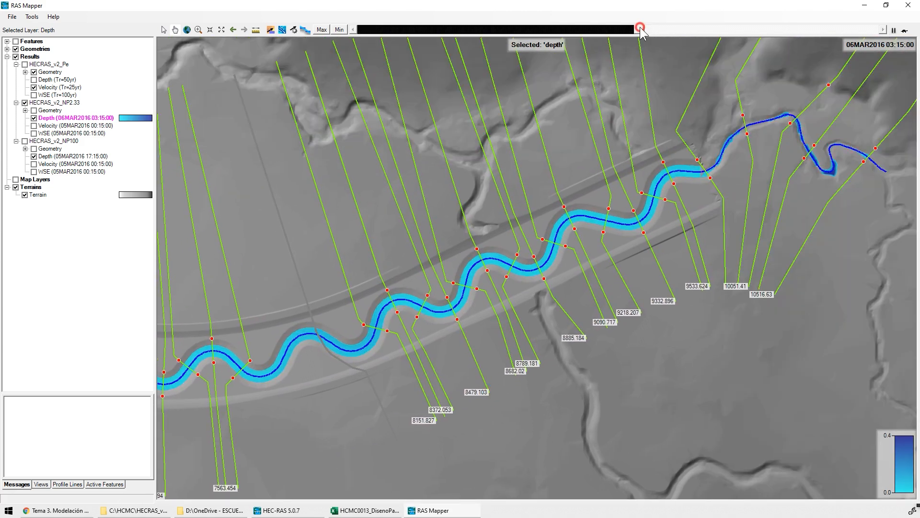
{"action": "left_click", "coordinate": [321, 30]}
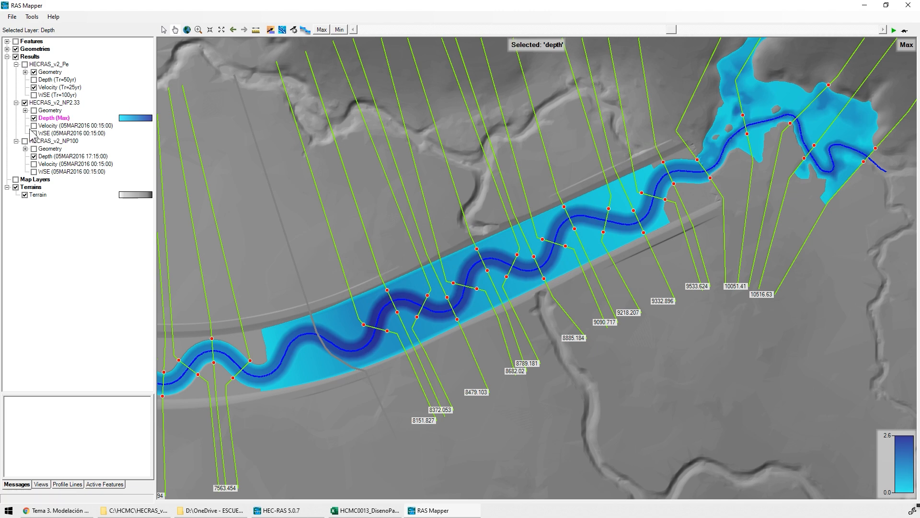
- Switch the displayed results from HECRAS_v2_NP2.33 to HECRAS_v2_NP100 and show its maximum depths
{"action": "left_click", "coordinate": [24, 103]}
{"action": "left_click", "coordinate": [24, 141]}
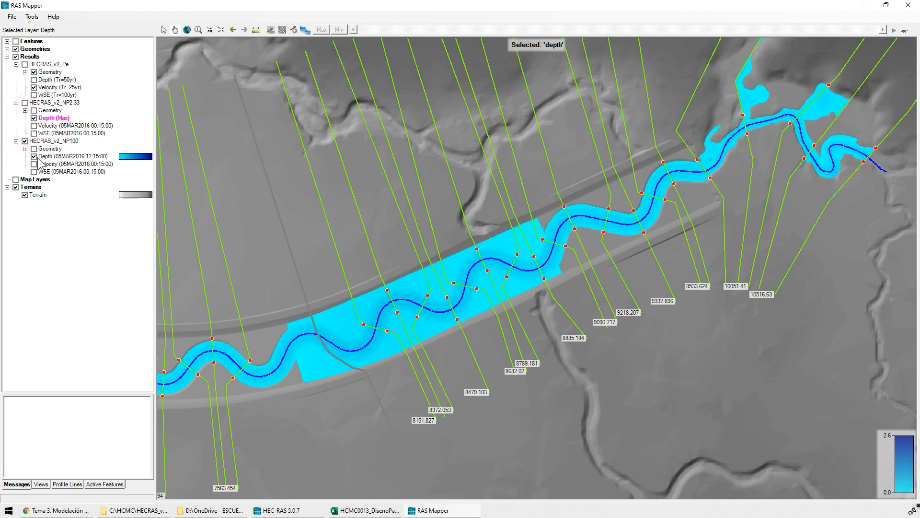
{"action": "left_click", "coordinate": [53, 156]}
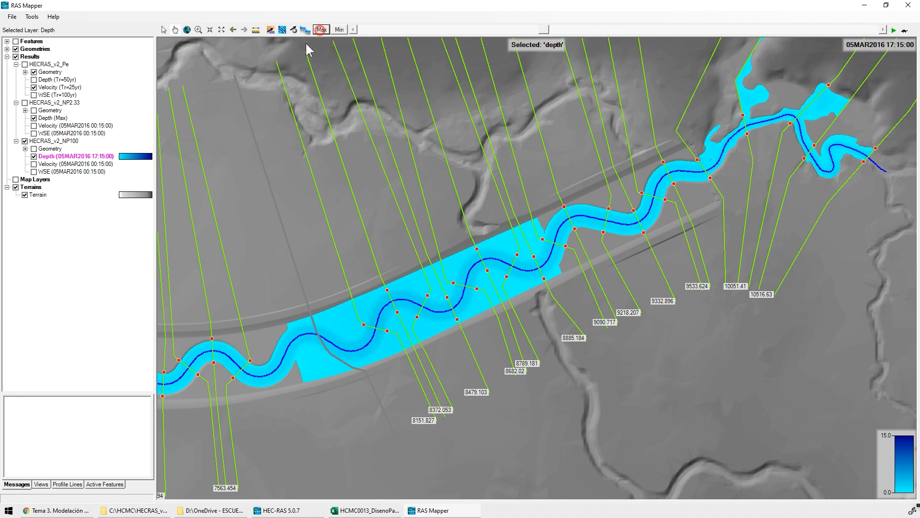
{"action": "left_click", "coordinate": [321, 30]}
- Make the HECRAS_v2_NP100 depth layer slightly transparent, set its color scale to update per screen, and view the flooding around the culvert
{"action": "left_click", "coordinate": [53, 156]}
{"action": "left_click_drag", "start_coordinate": [381, 234], "coordinate": [384, 242]}
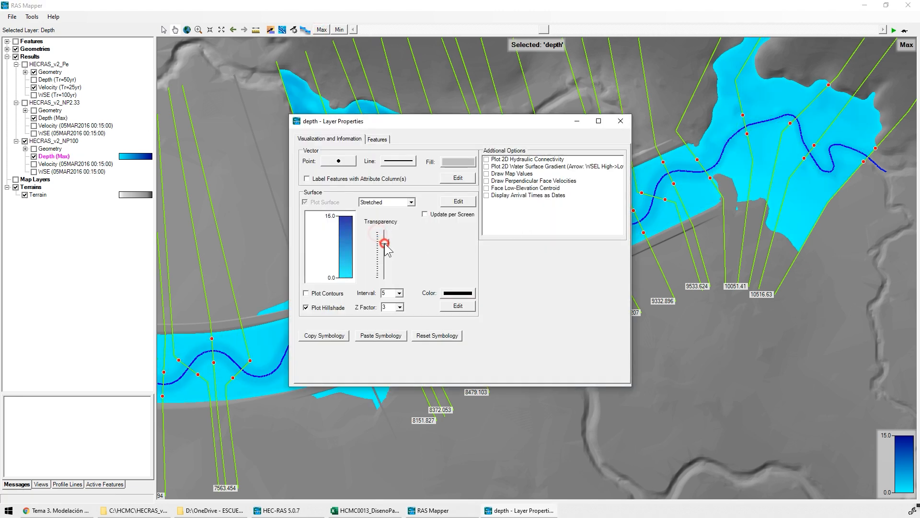
{"action": "left_click", "coordinate": [431, 215]}
{"action": "left_click", "coordinate": [620, 121]}
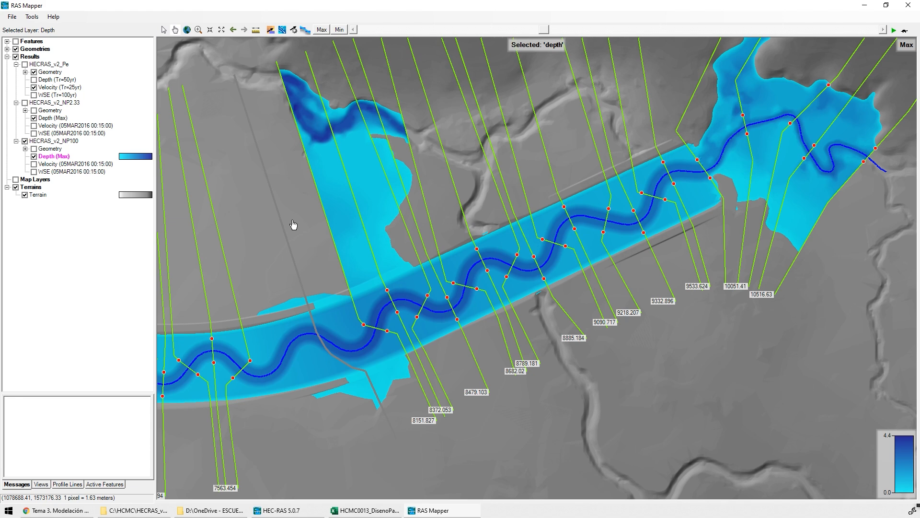
{"action": "left_click_drag", "start_coordinate": [293, 224], "coordinate": [421, 181]}
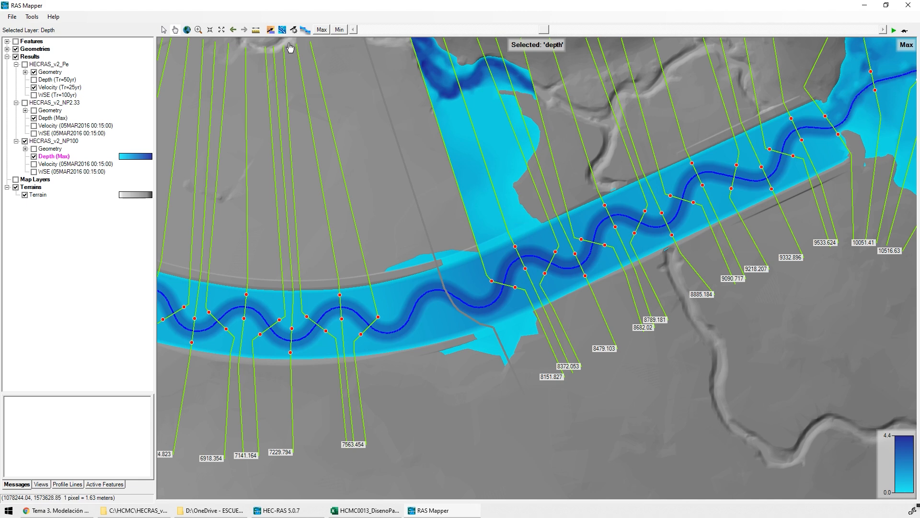
- Replace the HECRAS_v2_NP100 depth layer with its velocity layer, made slightly transparent with the color scale updating per screen
{"action": "left_click", "coordinate": [34, 156]}
{"action": "left_click", "coordinate": [34, 164]}
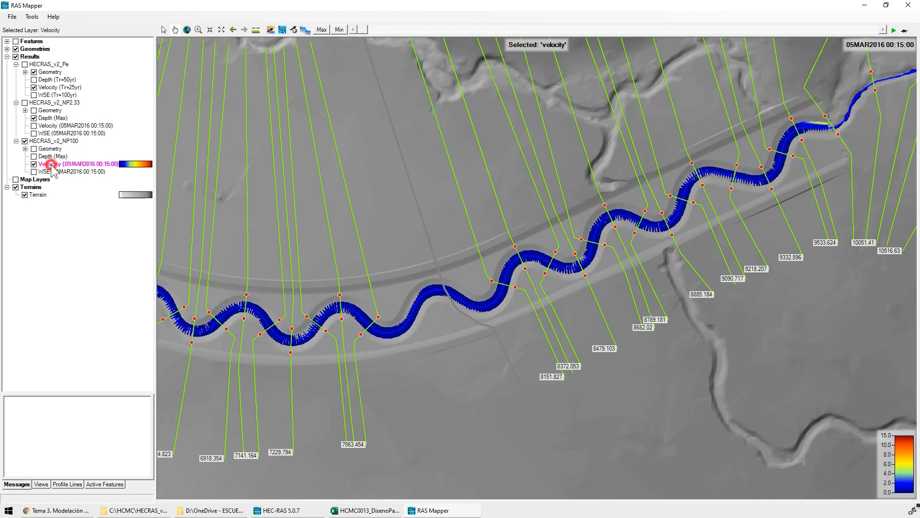
{"action": "double_click", "coordinate": [55, 163]}
{"action": "left_click_drag", "start_coordinate": [385, 234], "coordinate": [384, 246]}
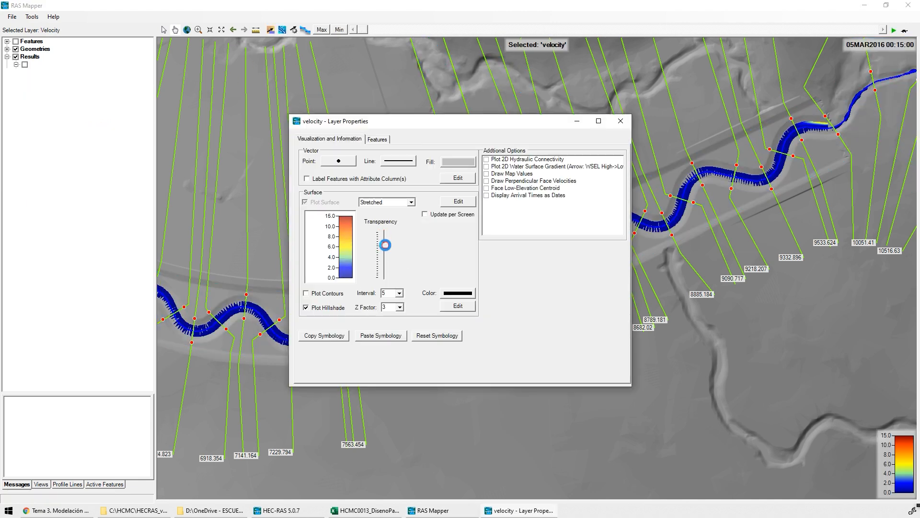
{"action": "left_click", "coordinate": [425, 214]}
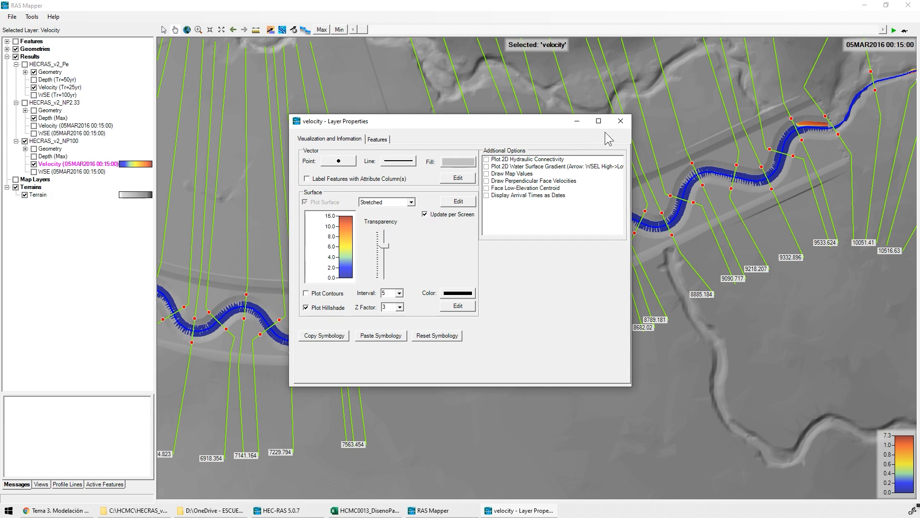
{"action": "left_click", "coordinate": [621, 121]}
- Compare the maximum HECRAS_v2_NP100 velocities with those at the 05MAR2016 05:15:00 time step, ending on the maximum
{"action": "left_click", "coordinate": [325, 30]}
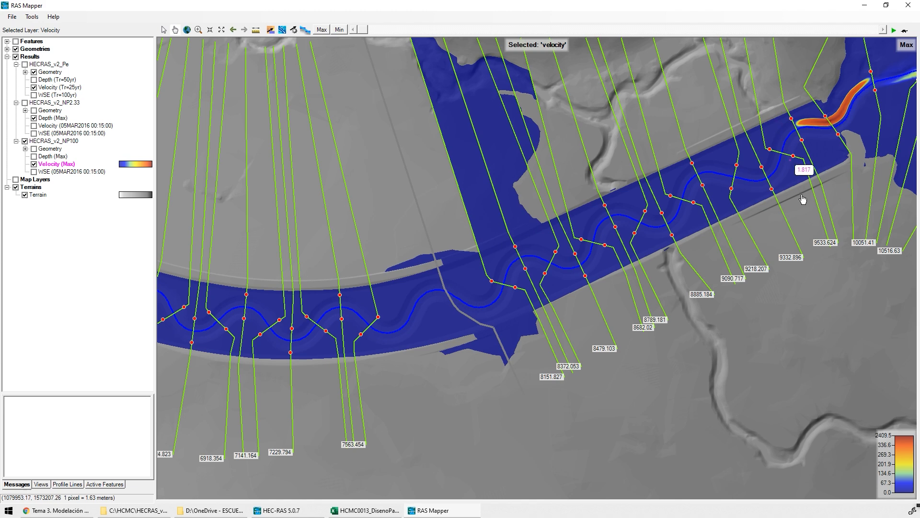
{"action": "left_click_drag", "start_coordinate": [554, 331], "coordinate": [487, 376]}
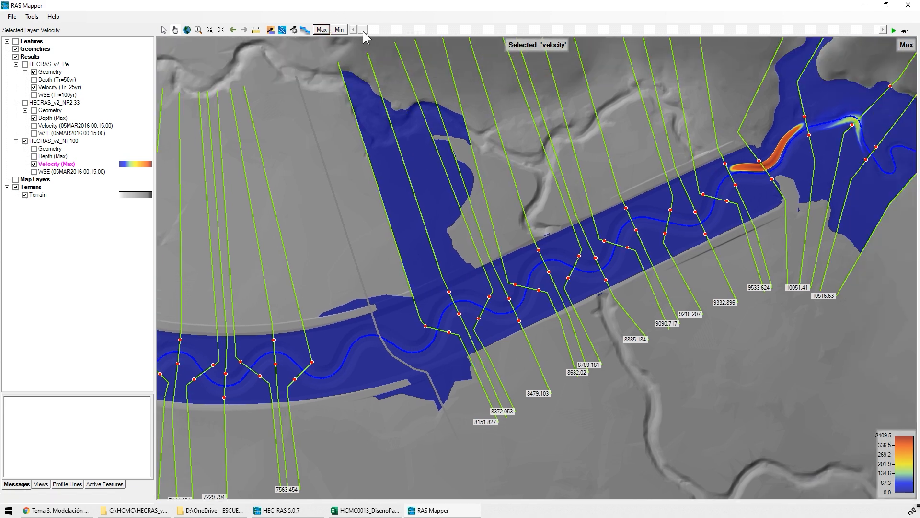
{"action": "left_click", "coordinate": [407, 30]}
{"action": "left_click_drag", "start_coordinate": [408, 31], "coordinate": [416, 32]}
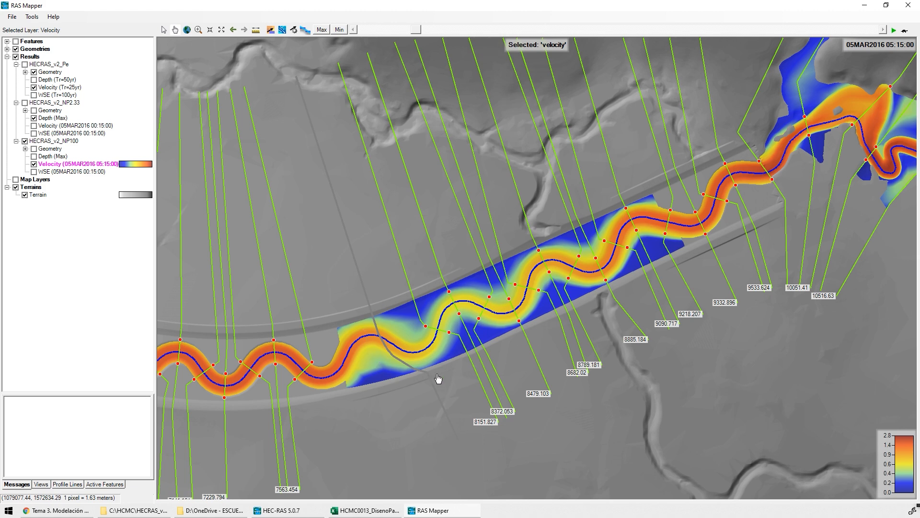
{"action": "left_click", "coordinate": [321, 29]}
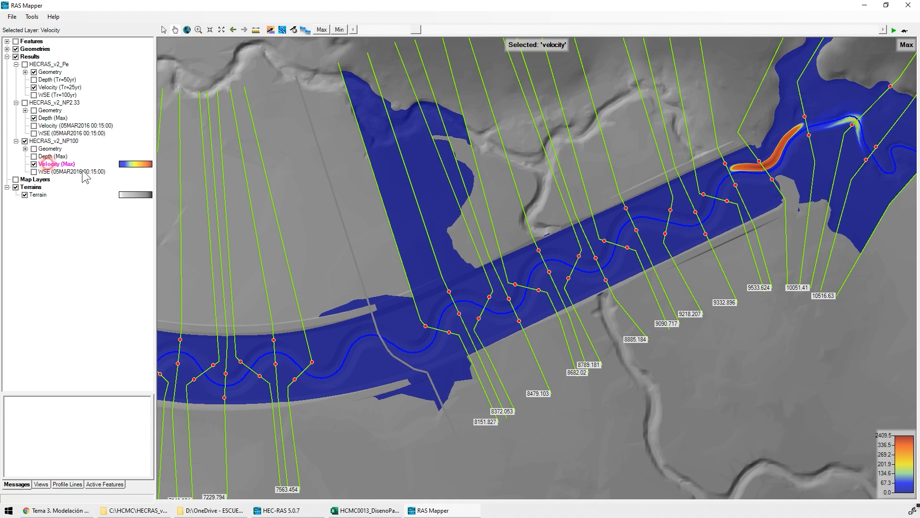
- Turn off per-screen updating for the velocity layer and give it a Discrete surface fill with three values: 0, 1 and 3
{"action": "left_click", "coordinate": [425, 214]}
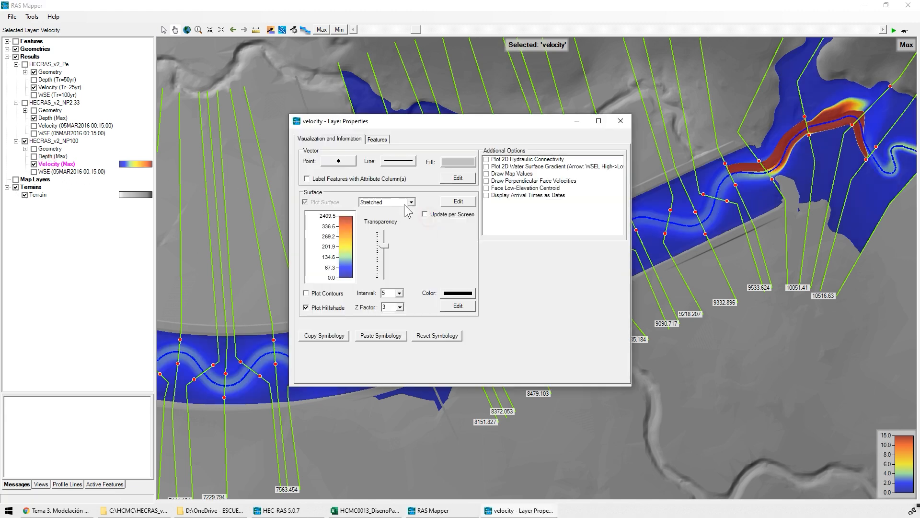
{"action": "left_click", "coordinate": [411, 202]}
{"action": "left_click", "coordinate": [379, 215]}
{"action": "left_click", "coordinate": [458, 202]}
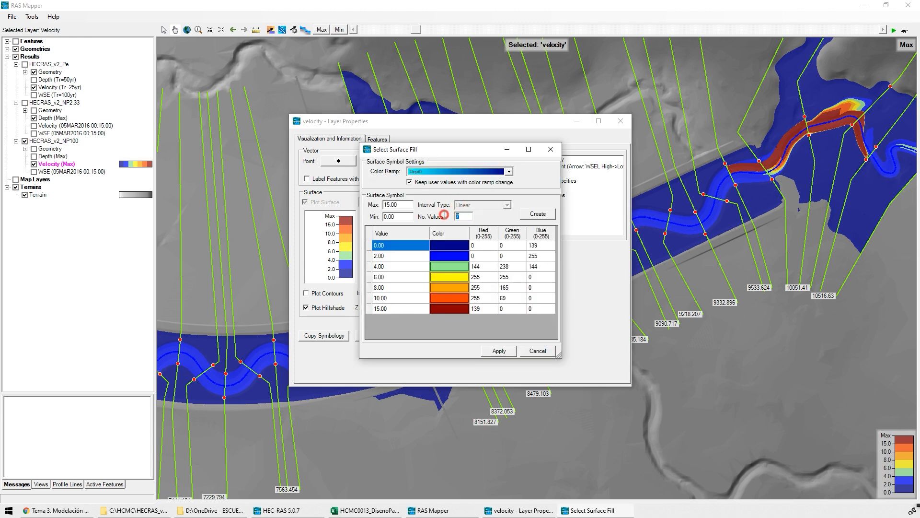
{"action": "left_click", "coordinate": [540, 215]}
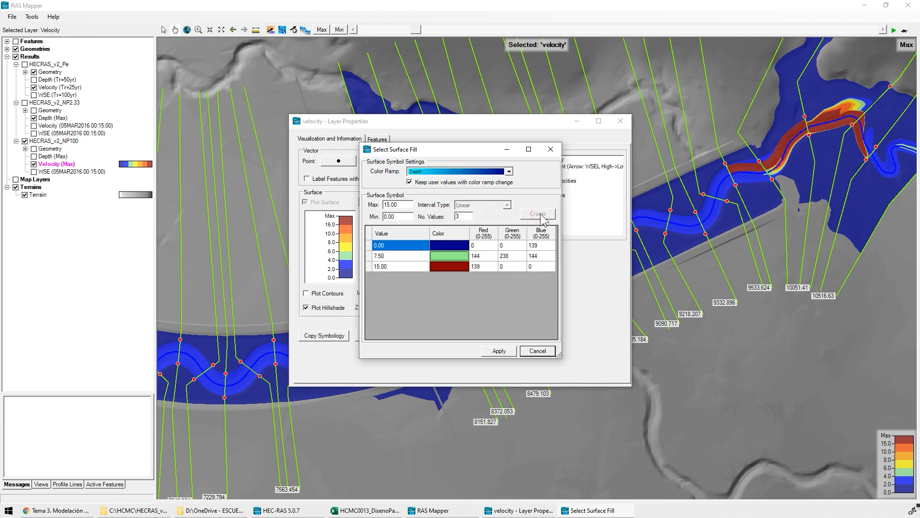
{"action": "left_click", "coordinate": [392, 254]}
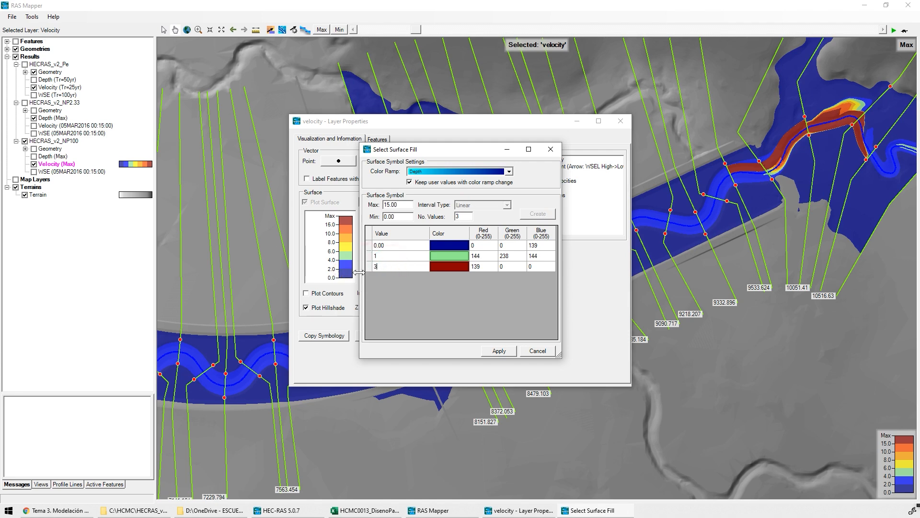
- Color the velocity classes light cyan for 0, yellow for 1 and red for 3, and apply the surface fill
{"action": "left_click", "coordinate": [451, 245]}
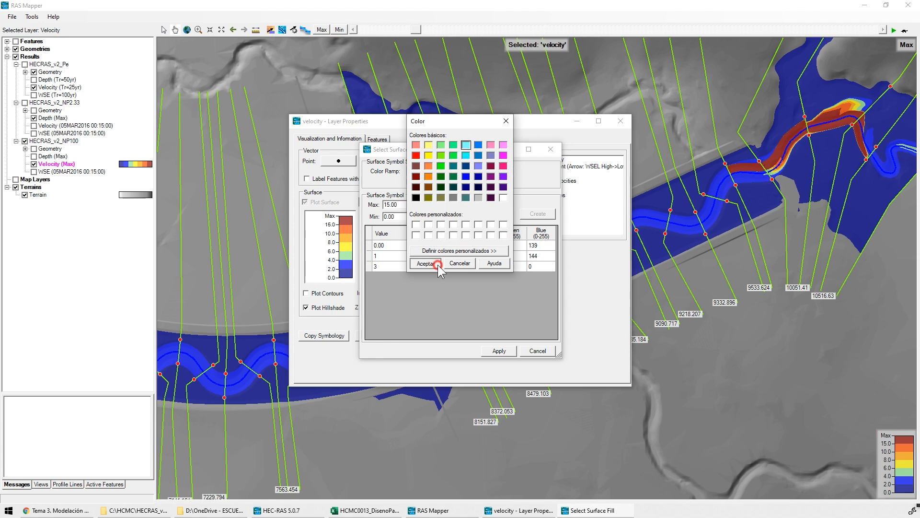
{"action": "left_click", "coordinate": [437, 264]}
{"action": "double_click", "coordinate": [450, 255]}
{"action": "left_click", "coordinate": [460, 259]}
{"action": "left_click", "coordinate": [444, 253]}
{"action": "left_click", "coordinate": [455, 251]}
{"action": "left_click", "coordinate": [427, 265]}
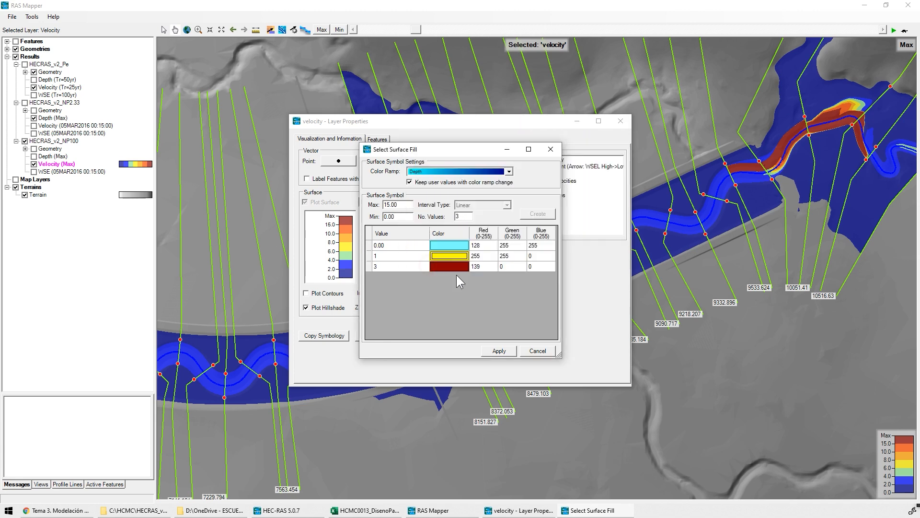
{"action": "left_click", "coordinate": [450, 267]}
{"action": "left_click", "coordinate": [450, 267]}
{"action": "left_click", "coordinate": [440, 267]}
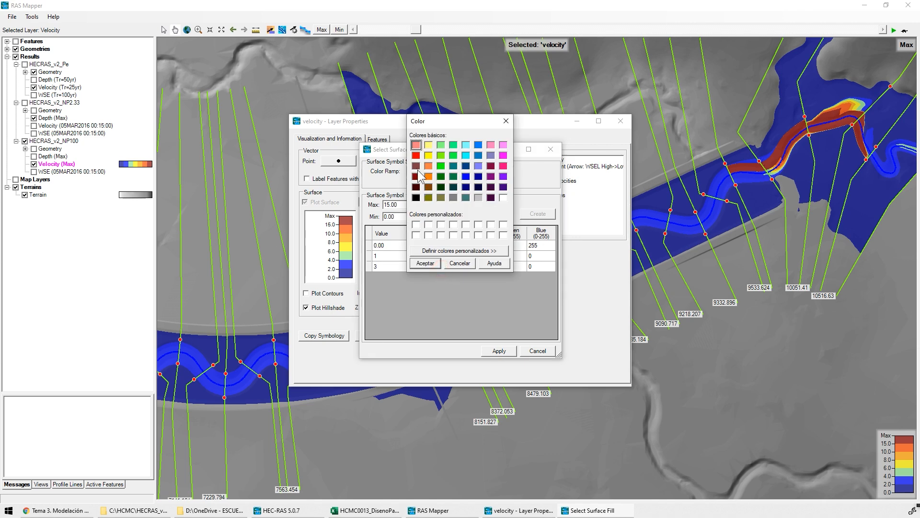
{"action": "left_click", "coordinate": [425, 263]}
{"action": "left_click", "coordinate": [502, 350]}
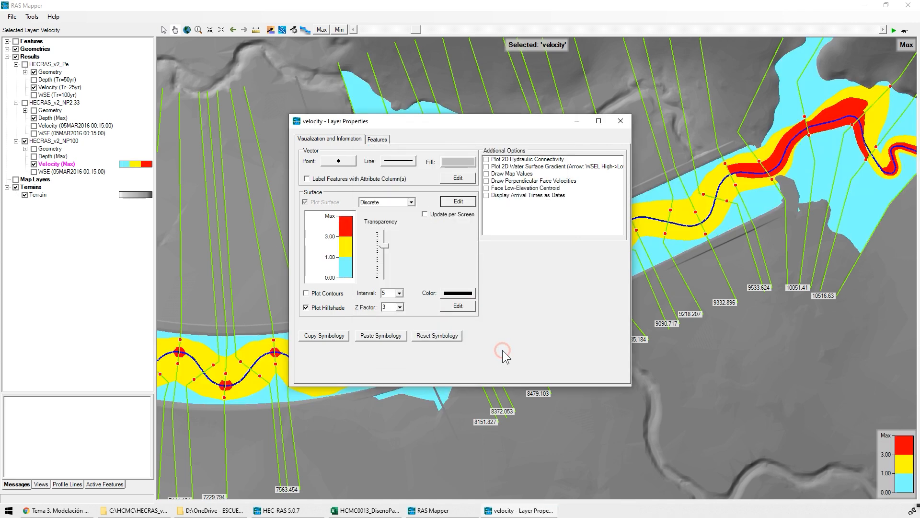
- Increase the transparency of the classified velocity layer and close its properties
{"action": "left_click", "coordinate": [384, 247]}
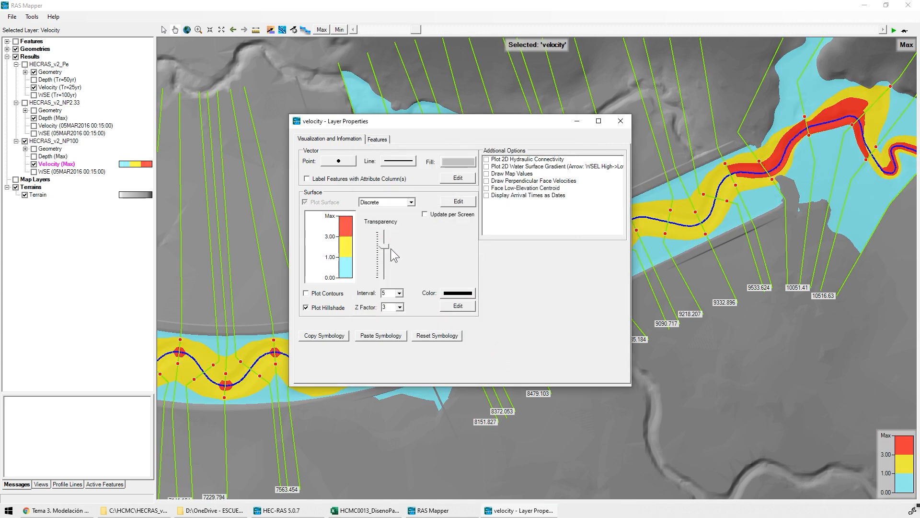
{"action": "left_click_drag", "start_coordinate": [386, 250], "coordinate": [385, 255]}
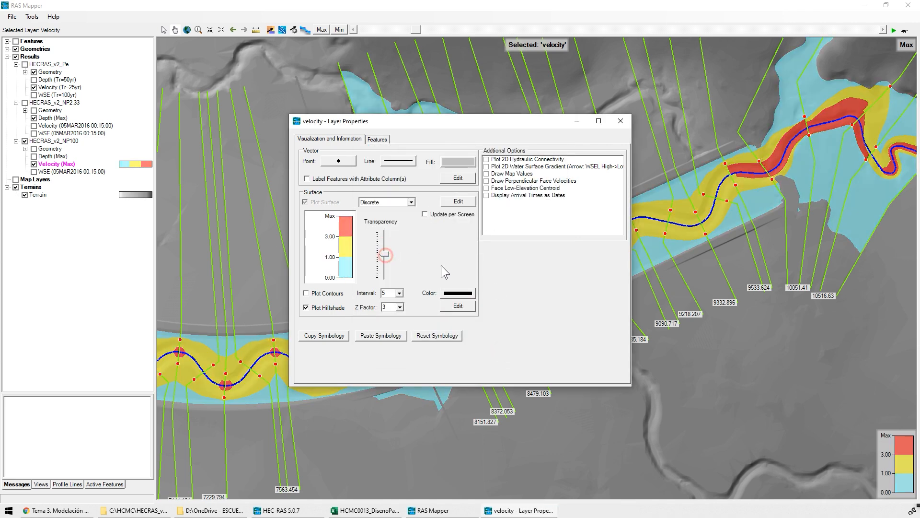
{"action": "left_click", "coordinate": [612, 123]}
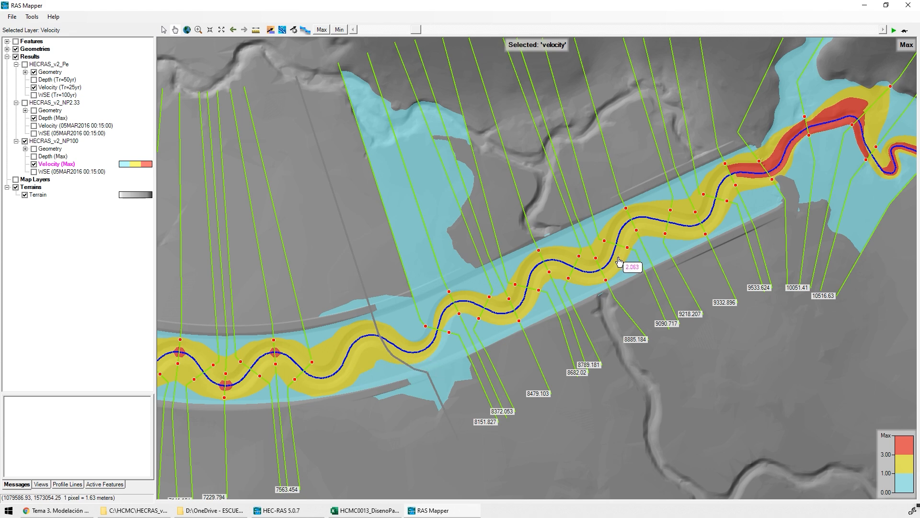
- Play the HECRAS_v2_NP100 velocity animation from 05MAR2016 00:15:00 and return the map to the maximum velocities
{"action": "left_click_drag", "start_coordinate": [415, 30], "coordinate": [363, 29]}
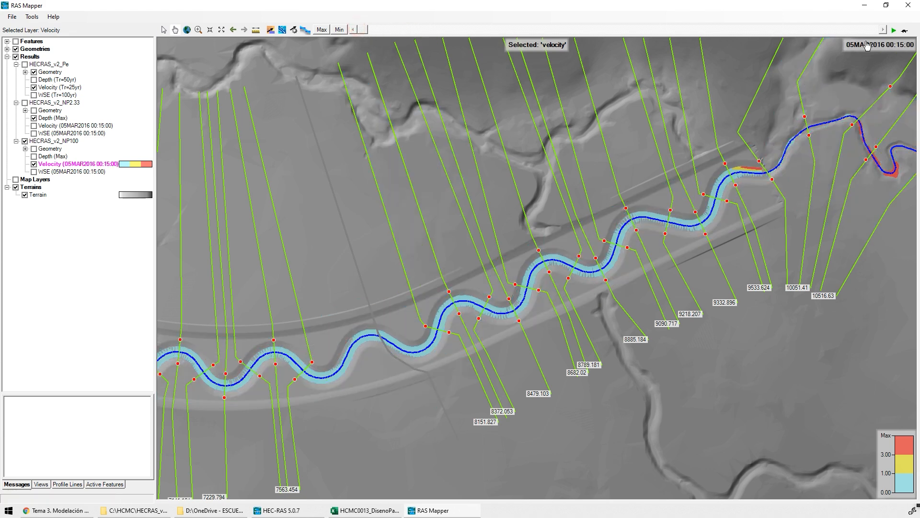
{"action": "left_click", "coordinate": [894, 30]}
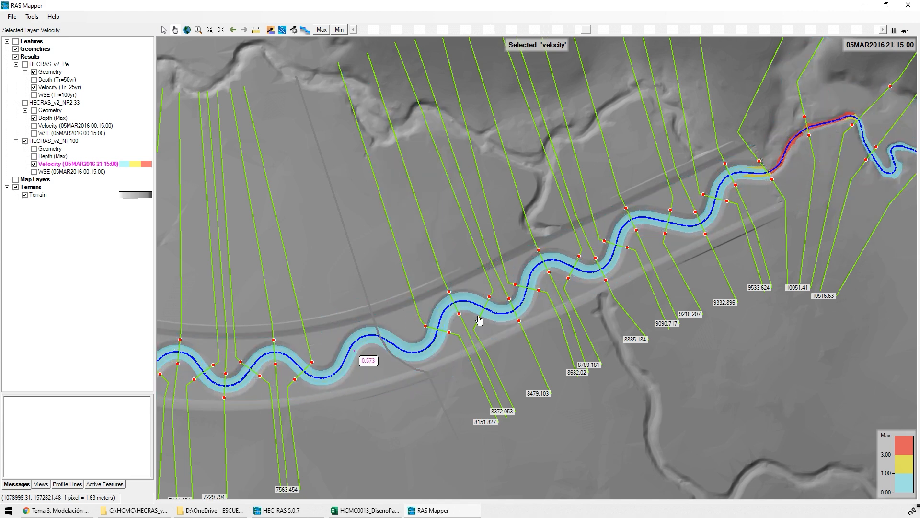
{"action": "left_click", "coordinate": [322, 29]}
{"action": "left_click_drag", "start_coordinate": [329, 364], "coordinate": [822, 195]}
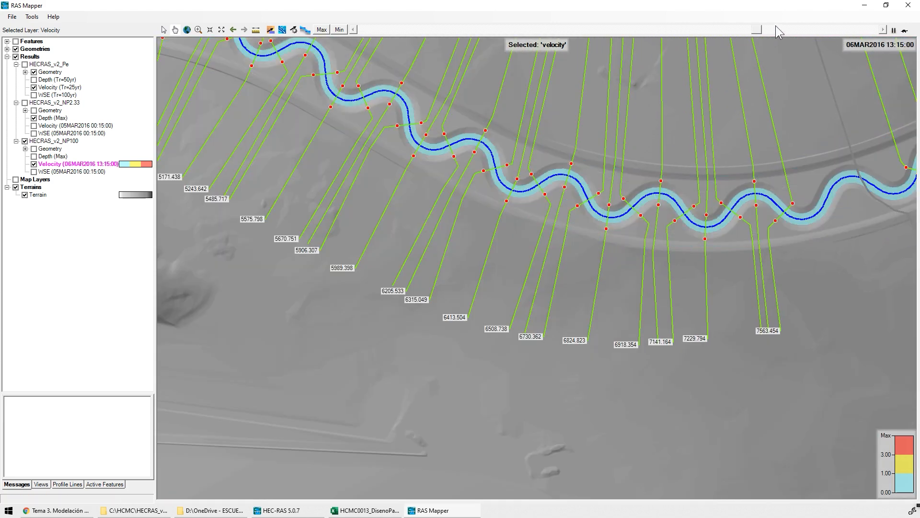
{"action": "left_click", "coordinate": [322, 29]}
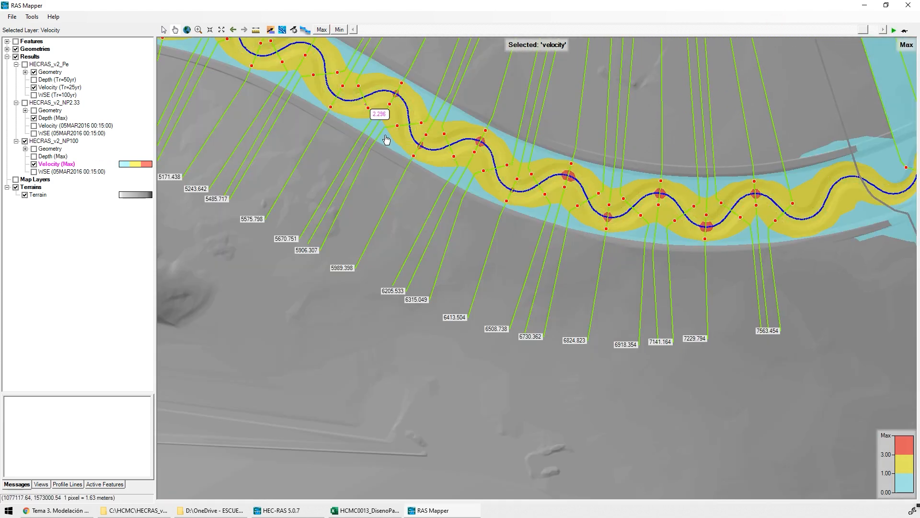
- Examine the maximum velocity classes along the downstream reach as far as the cross section at RS 200
{"action": "left_click_drag", "start_coordinate": [446, 252], "coordinate": [525, 390]}
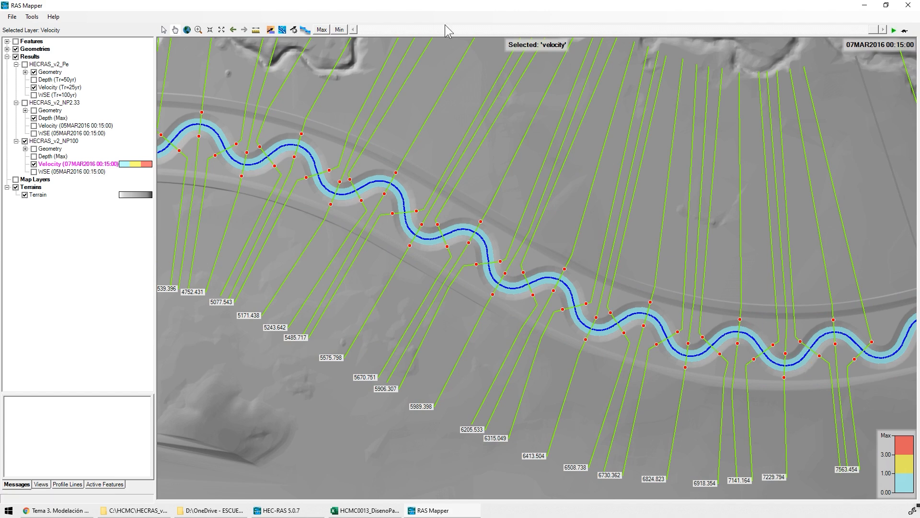
{"action": "left_click", "coordinate": [321, 30]}
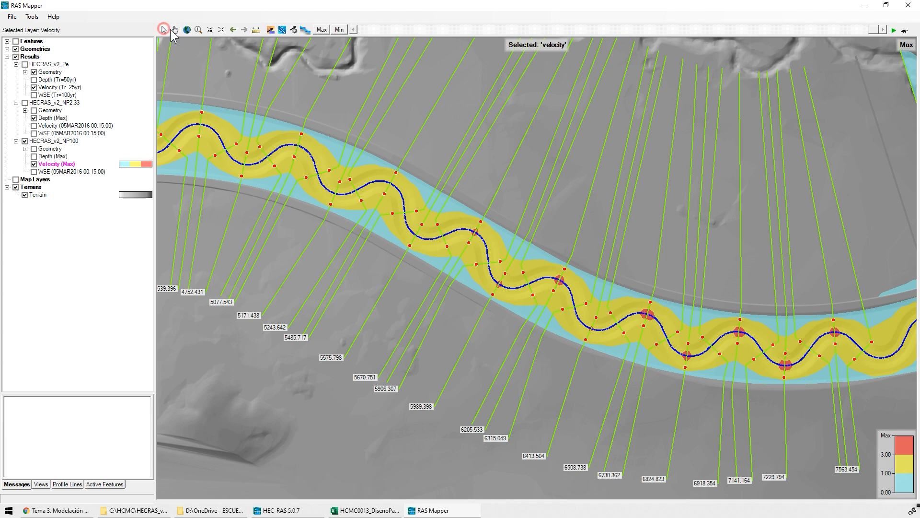
{"action": "left_click_drag", "start_coordinate": [396, 144], "coordinate": [913, 264]}
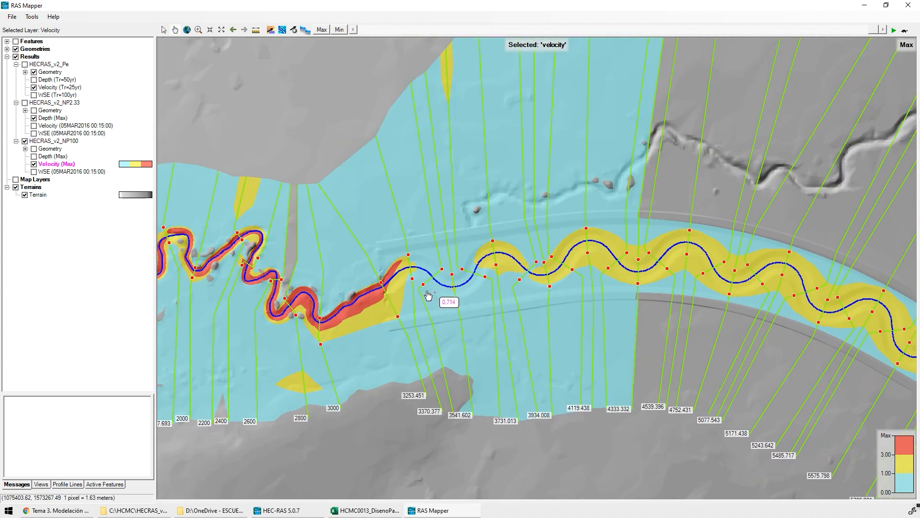
{"action": "left_click_drag", "start_coordinate": [310, 142], "coordinate": [605, 126]}
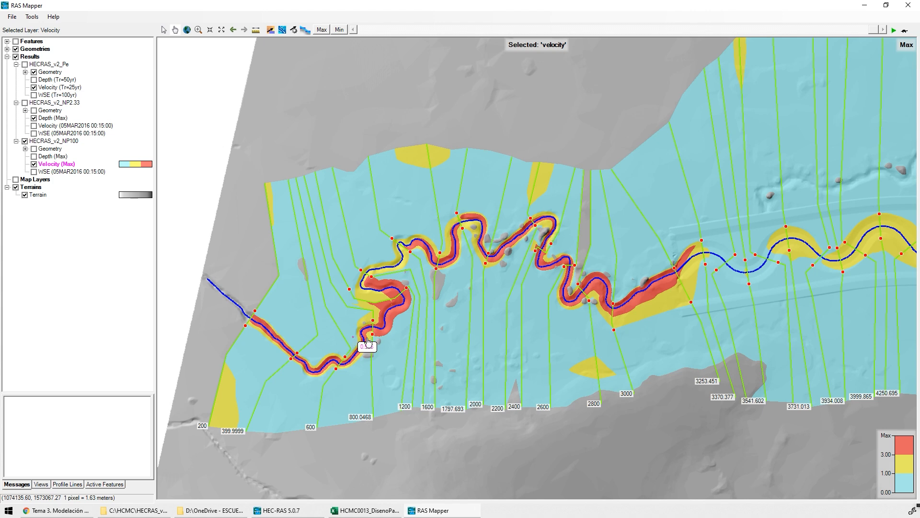
- Check the maximum velocities along the downstream reach and hide the HECRAS_v2_NP100 velocity layer
{"action": "scroll", "coordinate": [709, 236], "scroll_direction": "down", "scroll_amount": 1}
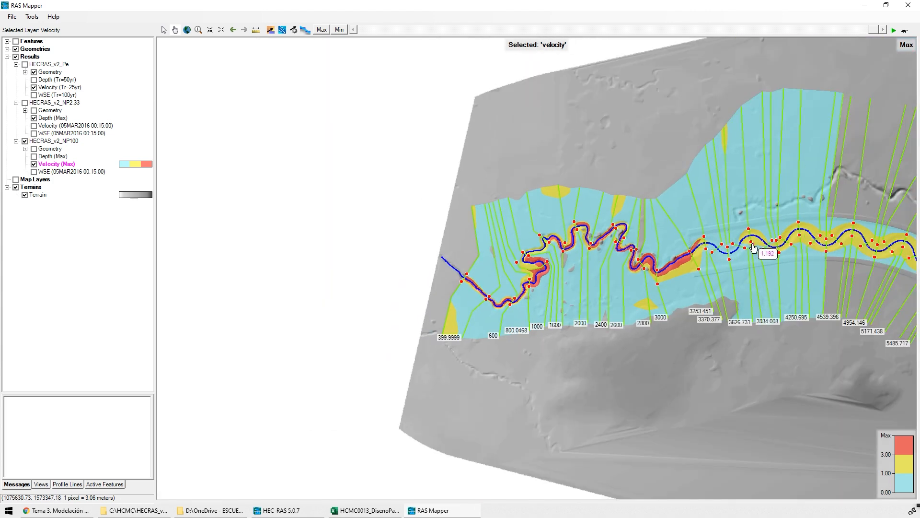
{"action": "scroll", "coordinate": [674, 263], "scroll_direction": "up", "scroll_amount": 1}
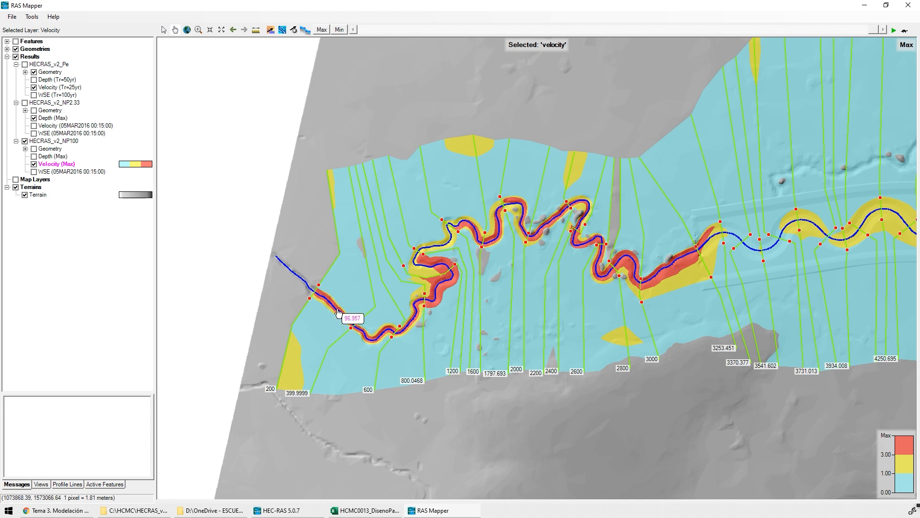
{"action": "left_click_drag", "start_coordinate": [699, 258], "coordinate": [289, 271]}
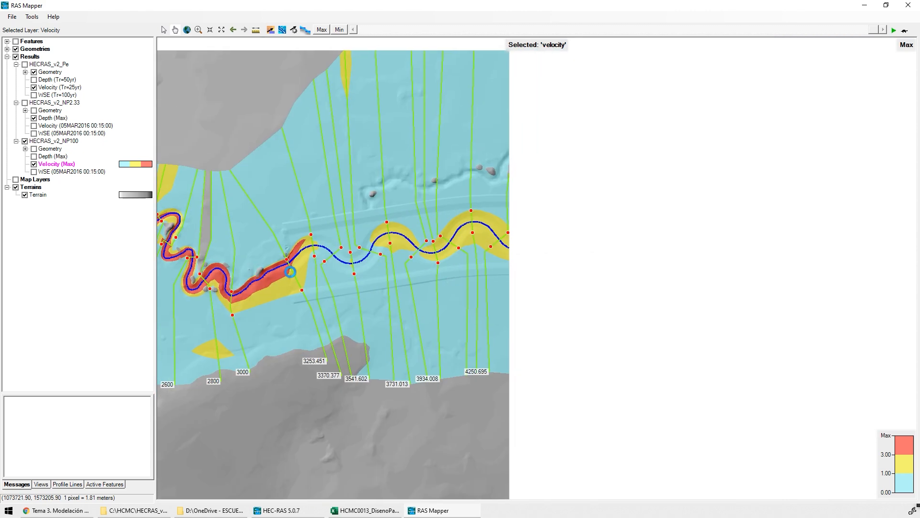
{"action": "left_click", "coordinate": [33, 164]}
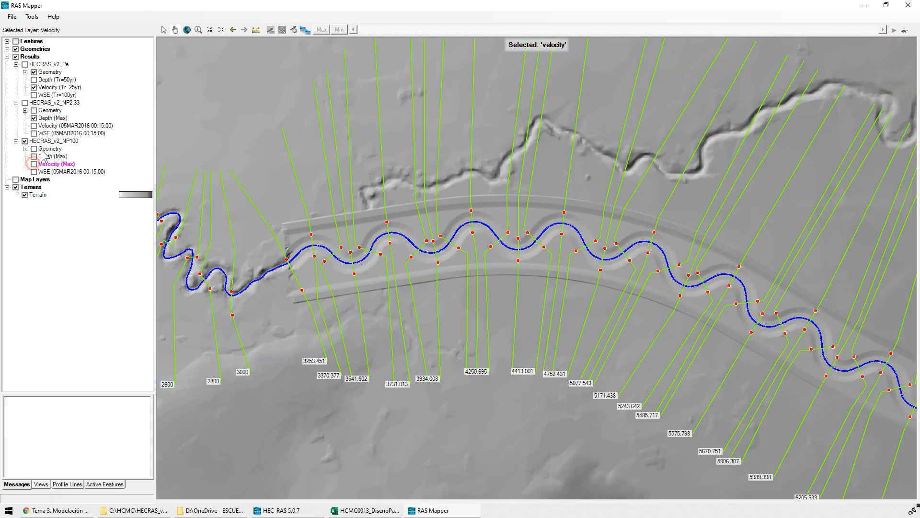
- Add a maximum Shear Stress raster map to the HECRAS_v2_NP100 results and display it
{"action": "left_click", "coordinate": [43, 141]}
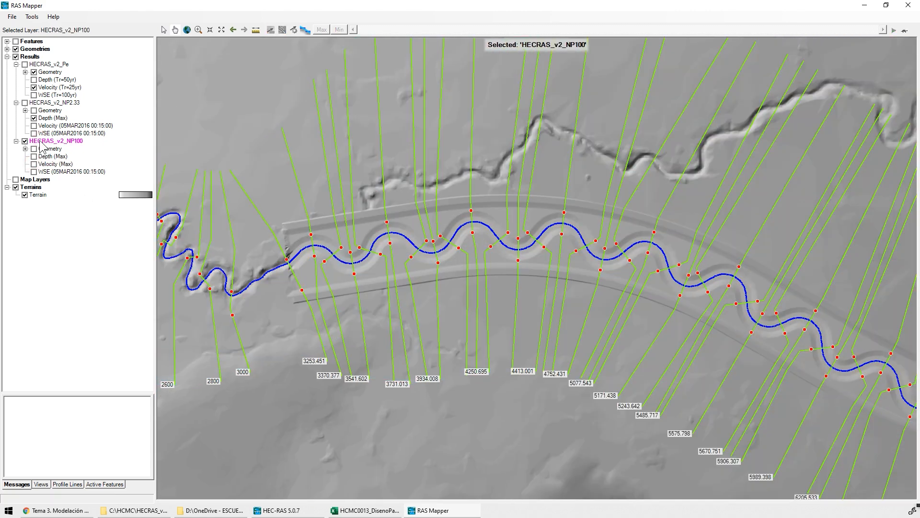
{"action": "right_click", "coordinate": [43, 143]}
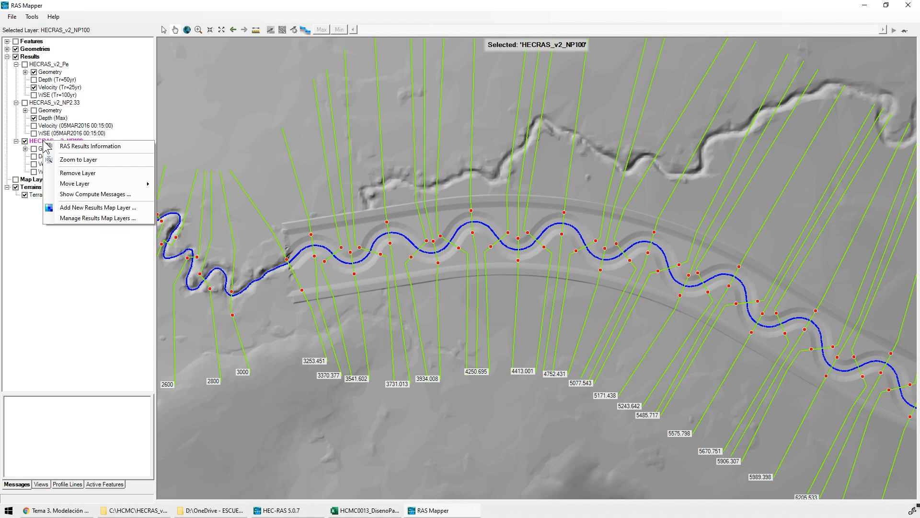
{"action": "left_click", "coordinate": [97, 208]}
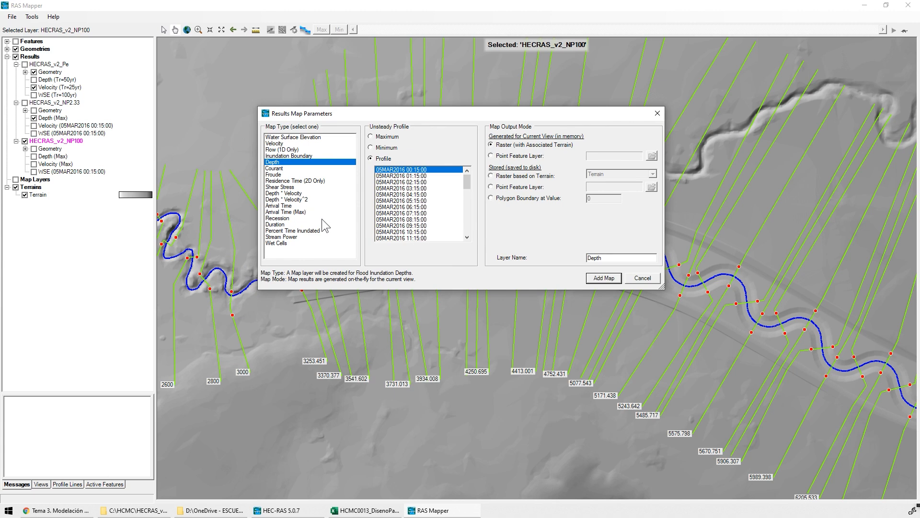
{"action": "left_click", "coordinate": [279, 187]}
{"action": "left_click", "coordinate": [370, 136]}
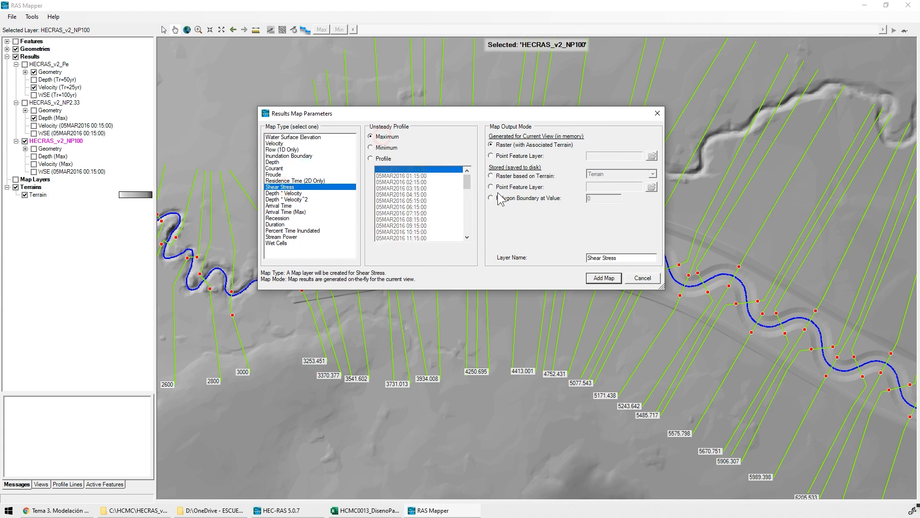
{"action": "left_click", "coordinate": [602, 278]}
{"action": "left_click", "coordinate": [34, 180]}
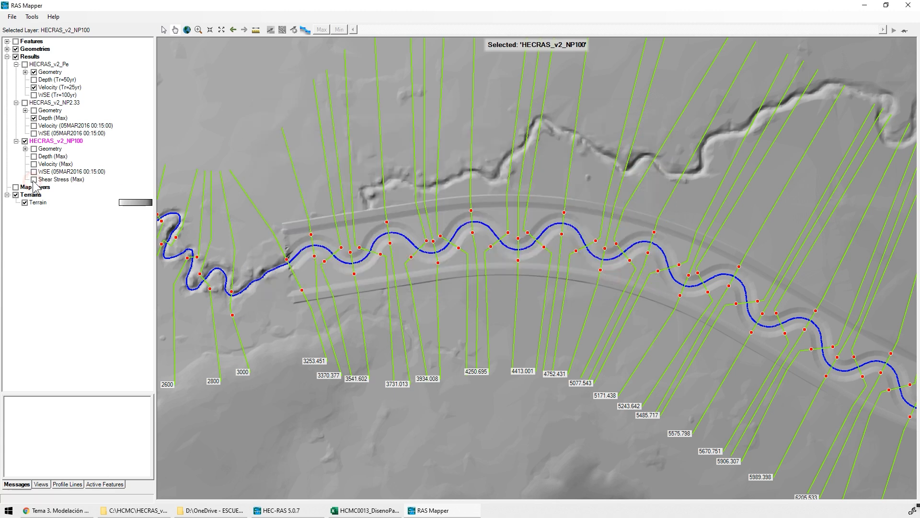
- Make the shear stress layer more transparent and switch its surface display from stretched to Discrete
{"action": "double_click", "coordinate": [48, 180]}
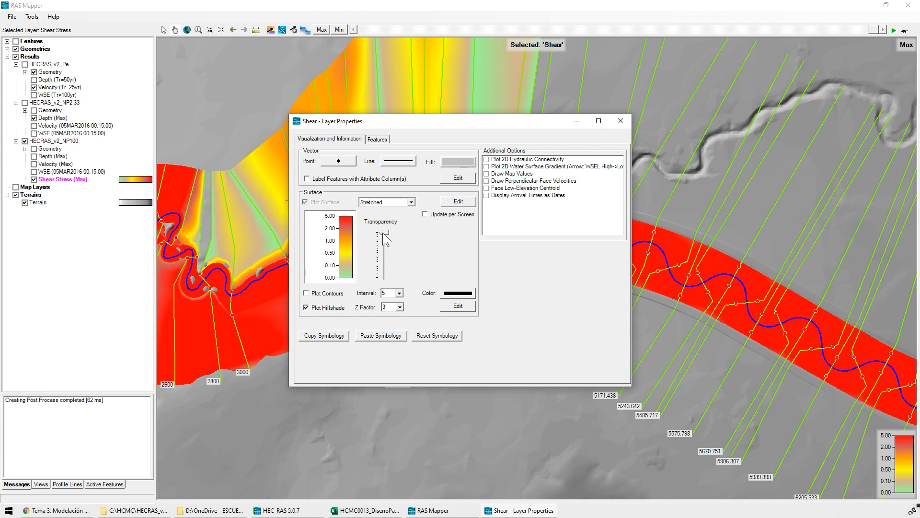
{"action": "left_click_drag", "start_coordinate": [385, 234], "coordinate": [385, 246]}
{"action": "left_click", "coordinate": [391, 206]}
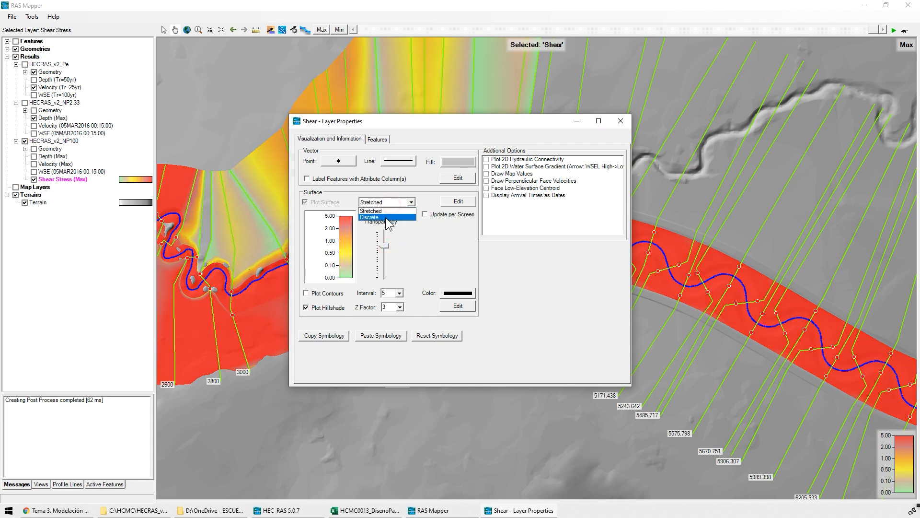
{"action": "left_click", "coordinate": [386, 214]}
- Classify the shear stress surface into two values with 20 as the upper one, apply it, and increase the layer's transparency
{"action": "double_click", "coordinate": [471, 216]}
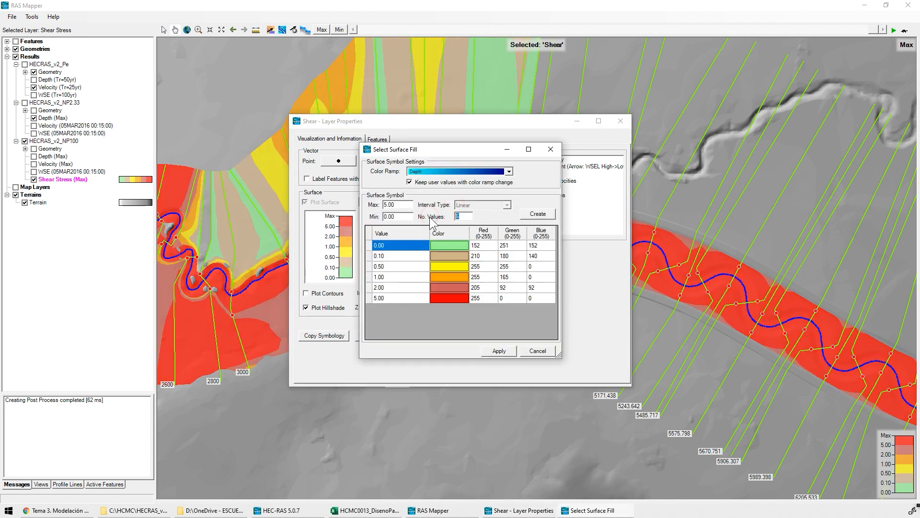
{"action": "type", "text": "2"}
{"action": "left_click", "coordinate": [538, 213]}
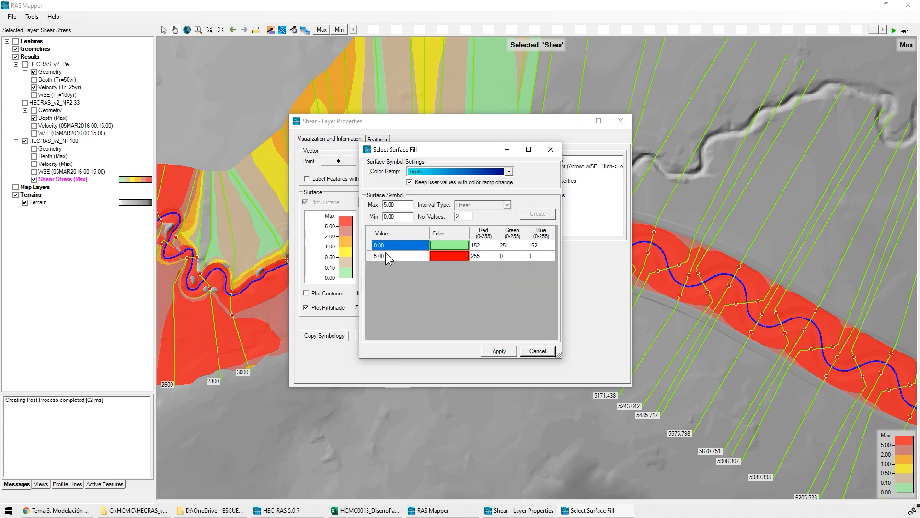
{"action": "left_click", "coordinate": [387, 255]}
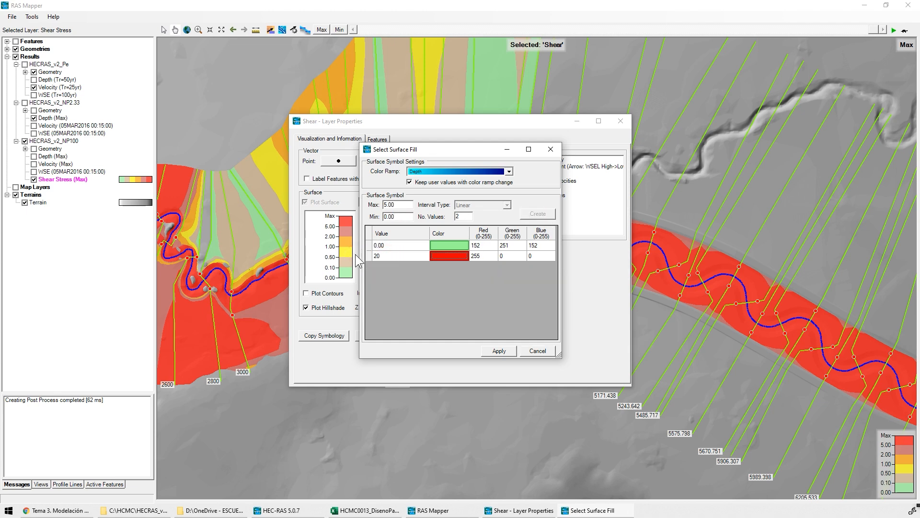
{"action": "left_click", "coordinate": [498, 351]}
{"action": "left_click", "coordinate": [383, 249]}
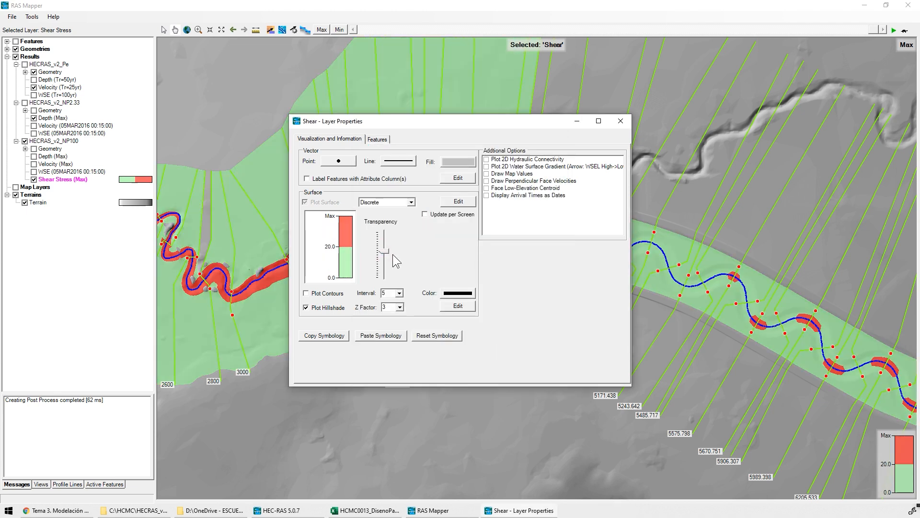
{"action": "left_click", "coordinate": [621, 121]}
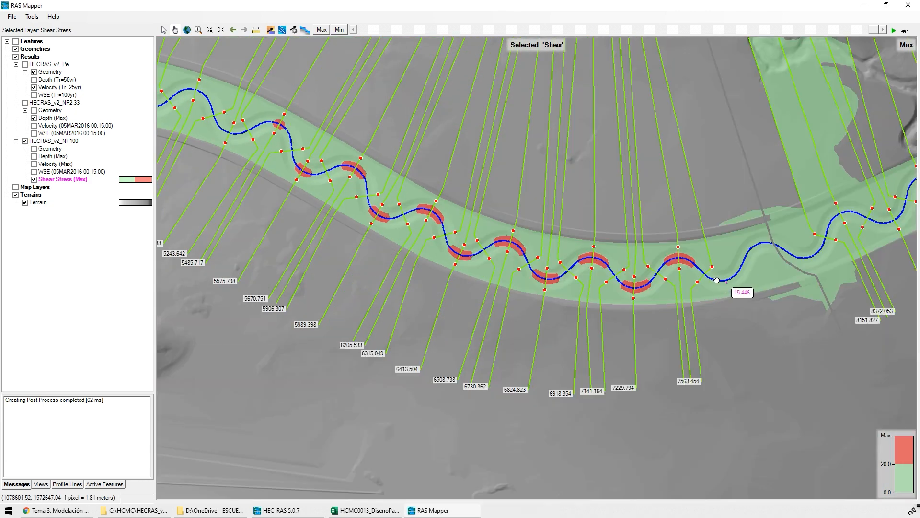
- Play the HECRAS_v2_NP100 shear stress animation from 05MAR2016 00:15:00 along the channel and return it to that start time
{"action": "left_click_drag", "start_coordinate": [720, 276], "coordinate": [377, 363]}
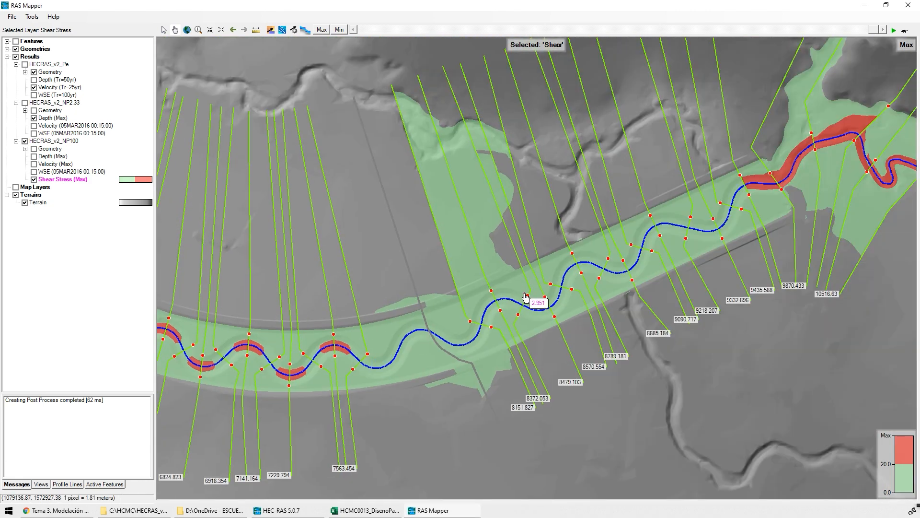
{"action": "left_click_drag", "start_coordinate": [538, 315], "coordinate": [468, 303]}
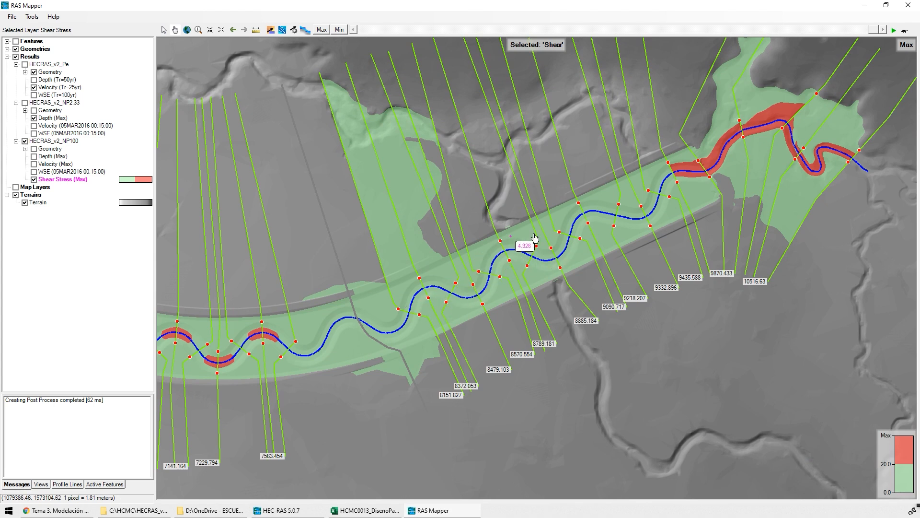
{"action": "left_click", "coordinate": [322, 30]}
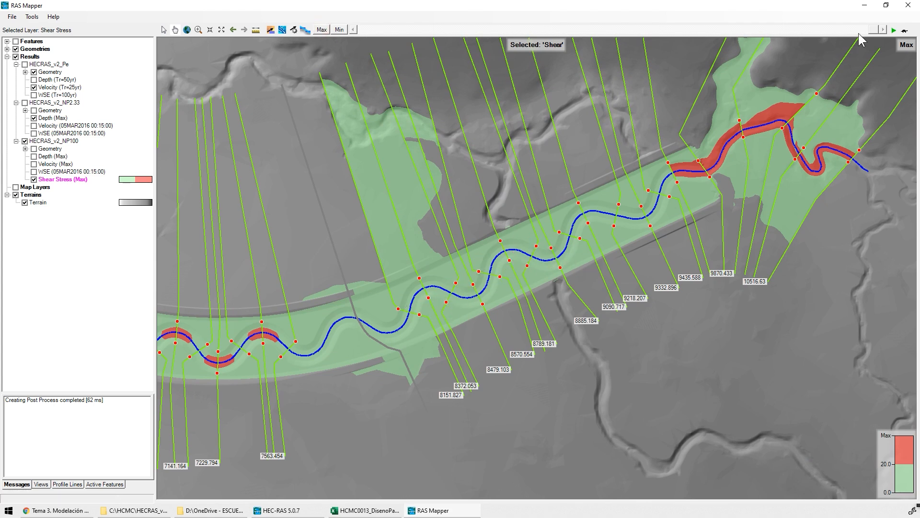
{"action": "left_click_drag", "start_coordinate": [874, 29], "coordinate": [360, 28]}
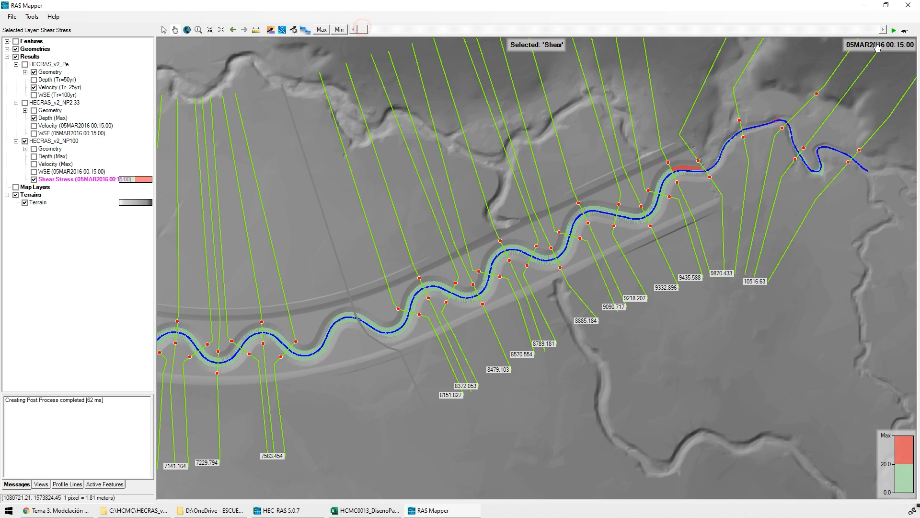
{"action": "left_click", "coordinate": [893, 31]}
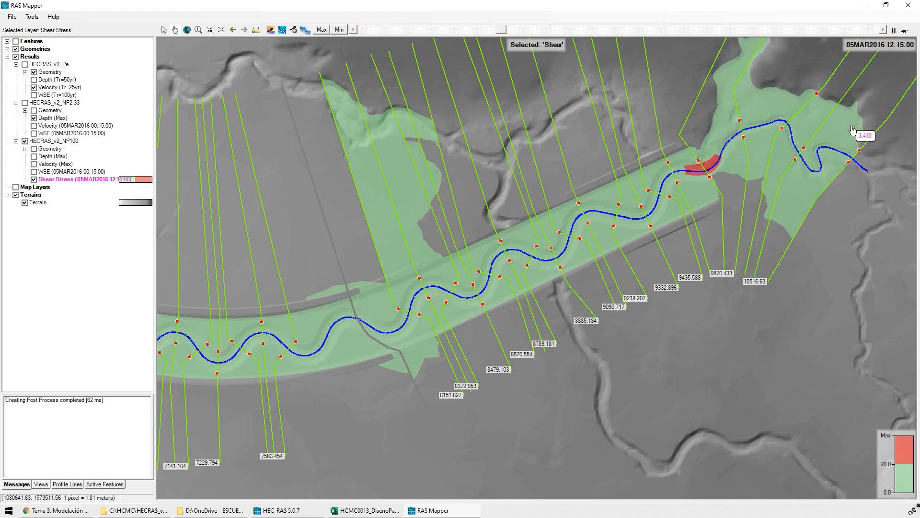
{"action": "left_click_drag", "start_coordinate": [224, 176], "coordinate": [464, 130]}
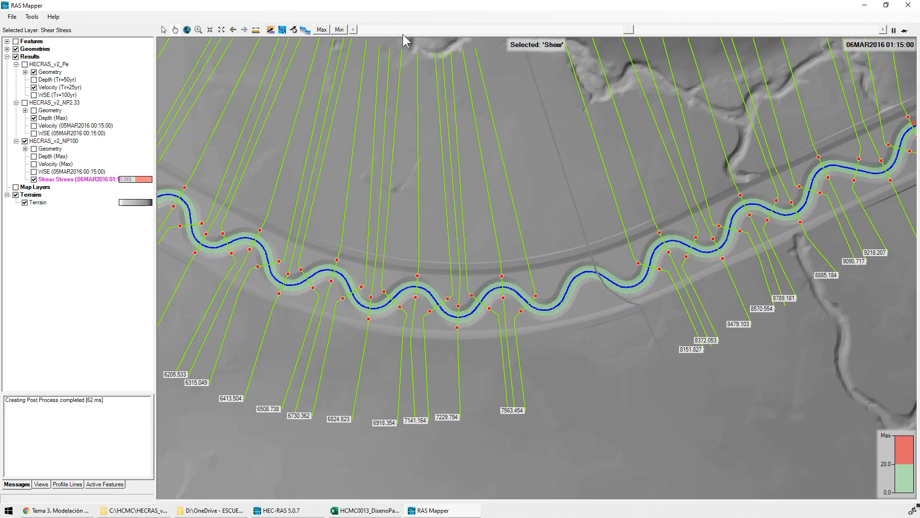
{"action": "left_click", "coordinate": [340, 30]}
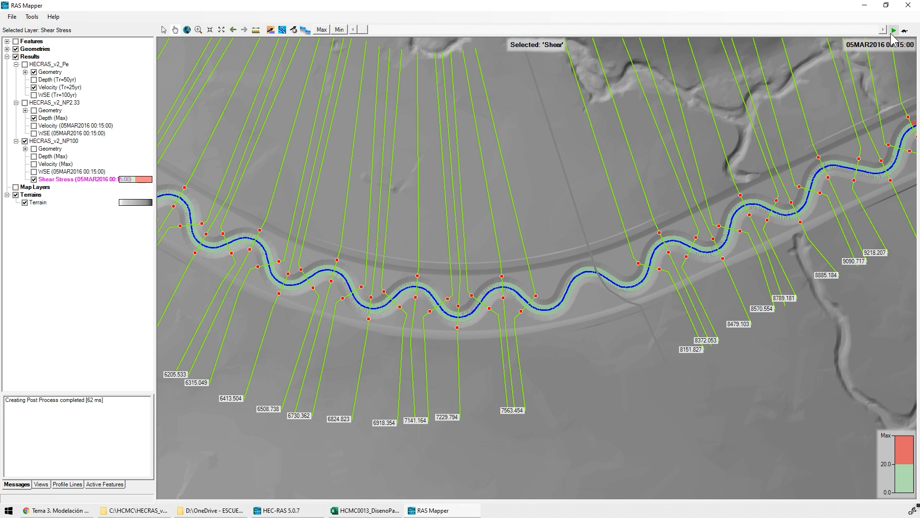
- Hide the Geometries layers and show only the Structures of the HECRAS_v2_NP100 results geometry
{"action": "left_click", "coordinate": [16, 49]}
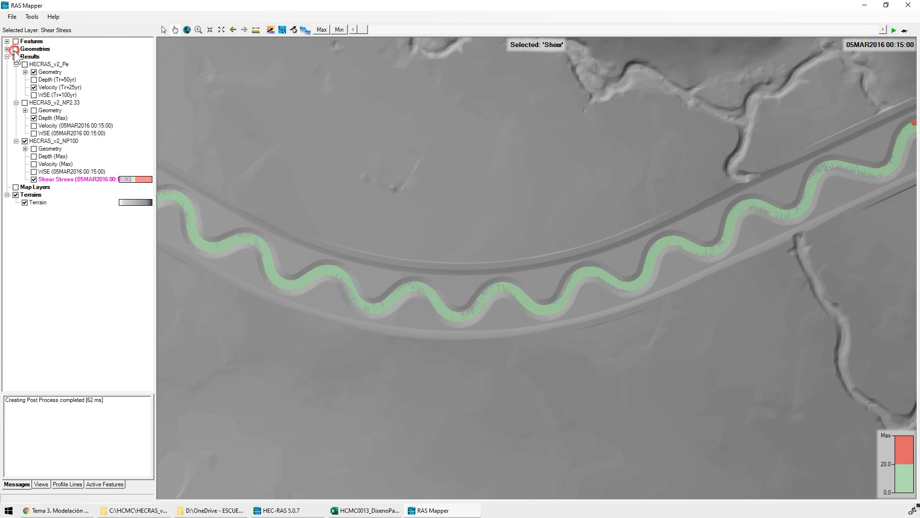
{"action": "left_click", "coordinate": [25, 149]}
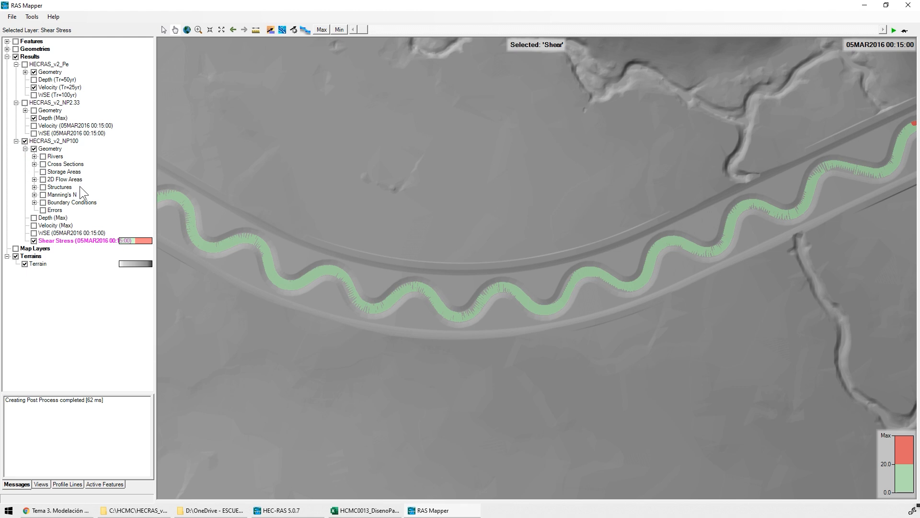
{"action": "left_click", "coordinate": [43, 188]}
{"action": "left_click", "coordinate": [35, 187]}
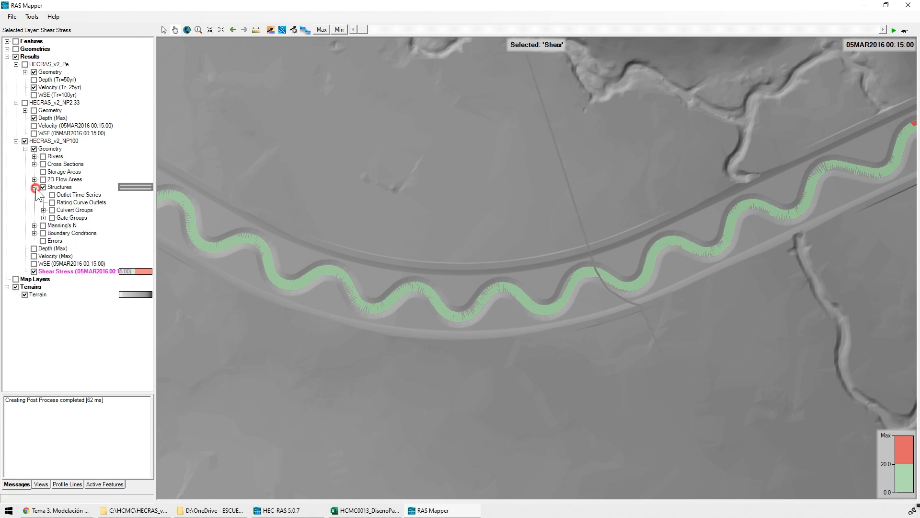
- Set the Structures line symbol to GreenYellow with a width of 7 and close the layer properties
{"action": "left_click", "coordinate": [62, 187]}
{"action": "double_click", "coordinate": [62, 187]}
{"action": "left_click", "coordinate": [334, 139]}
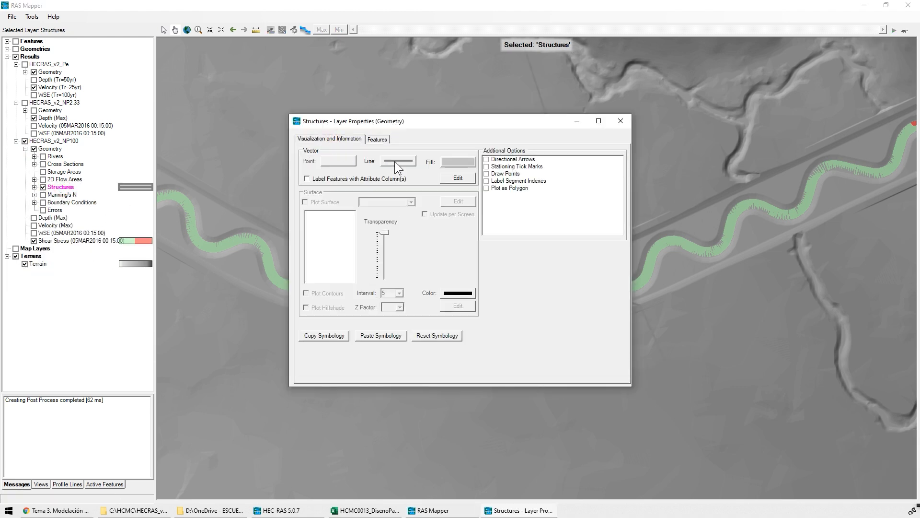
{"action": "left_click", "coordinate": [398, 161]}
{"action": "left_click", "coordinate": [460, 221]}
{"action": "left_click", "coordinate": [467, 241]}
{"action": "left_click", "coordinate": [436, 234]}
{"action": "left_click", "coordinate": [420, 255]}
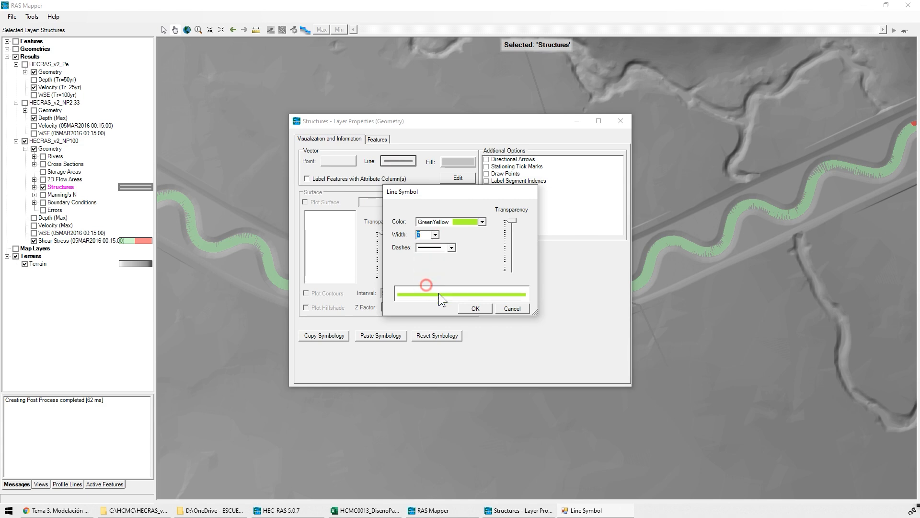
{"action": "left_click", "coordinate": [476, 308]}
{"action": "left_click", "coordinate": [620, 120]}
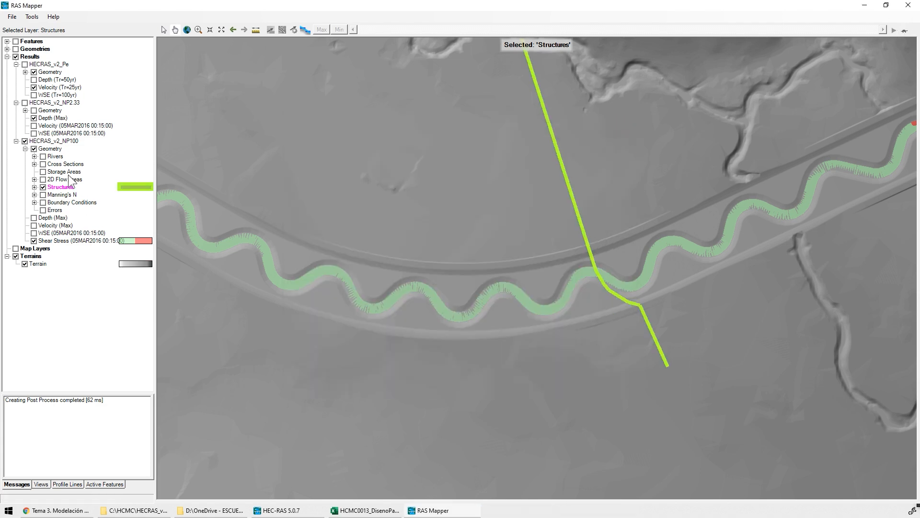
- Replay the shear stress animation with the structure displayed and set the map time to 05MAR2016 10:15:00
{"action": "left_click", "coordinate": [25, 149]}
{"action": "left_click", "coordinate": [57, 179]}
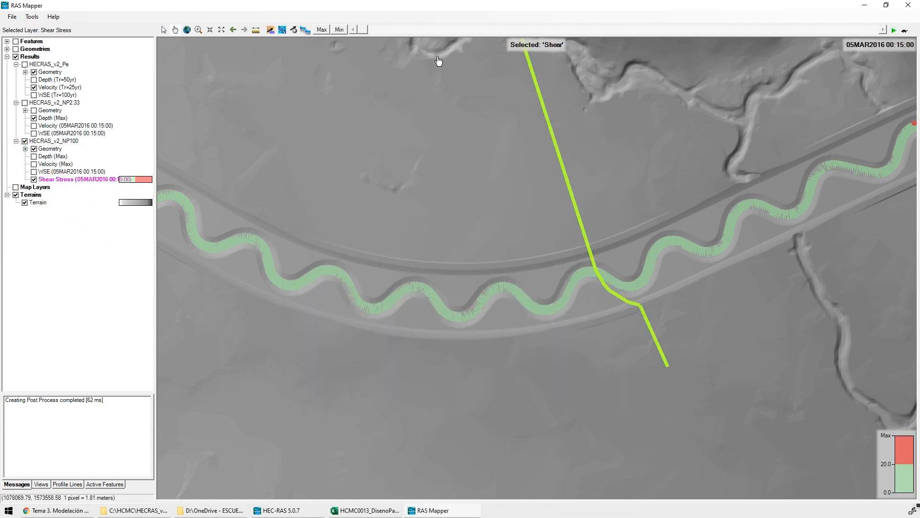
{"action": "left_click", "coordinate": [893, 30]}
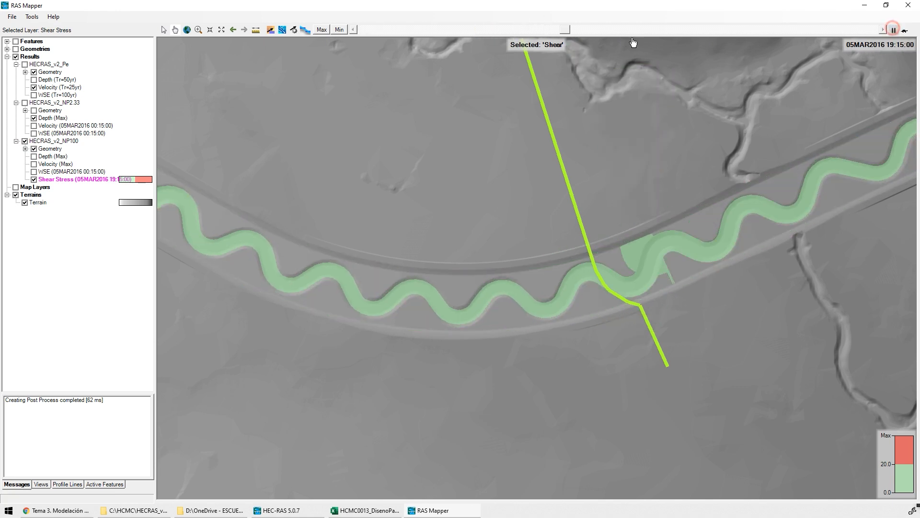
{"action": "left_click_drag", "start_coordinate": [562, 29], "coordinate": [468, 27]}
- Examine the shear stress classes at 05MAR2016 10:15:00 along the channel bends upstream and downstream of the structure
{"action": "left_click_drag", "start_coordinate": [520, 384], "coordinate": [652, 365]}
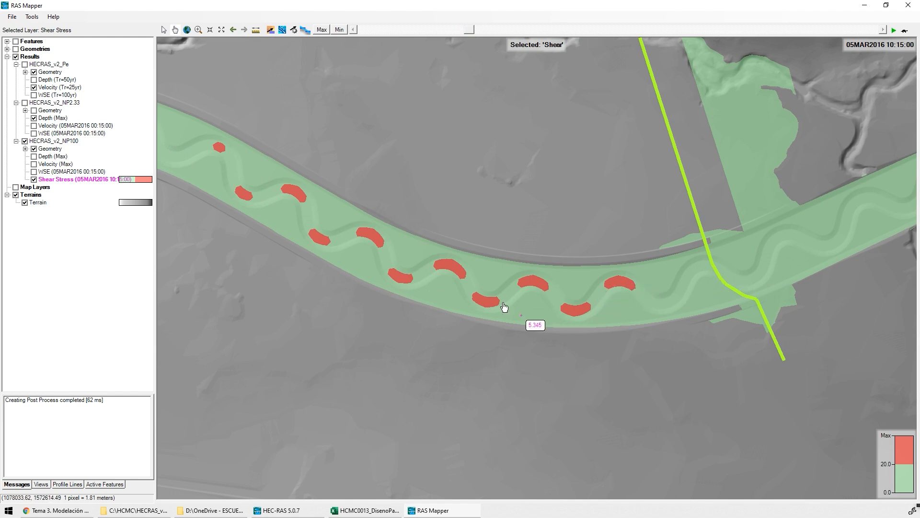
{"action": "left_click_drag", "start_coordinate": [377, 265], "coordinate": [672, 308]}
{"action": "scroll", "coordinate": [672, 311], "scroll_direction": "down", "scroll_amount": 1}
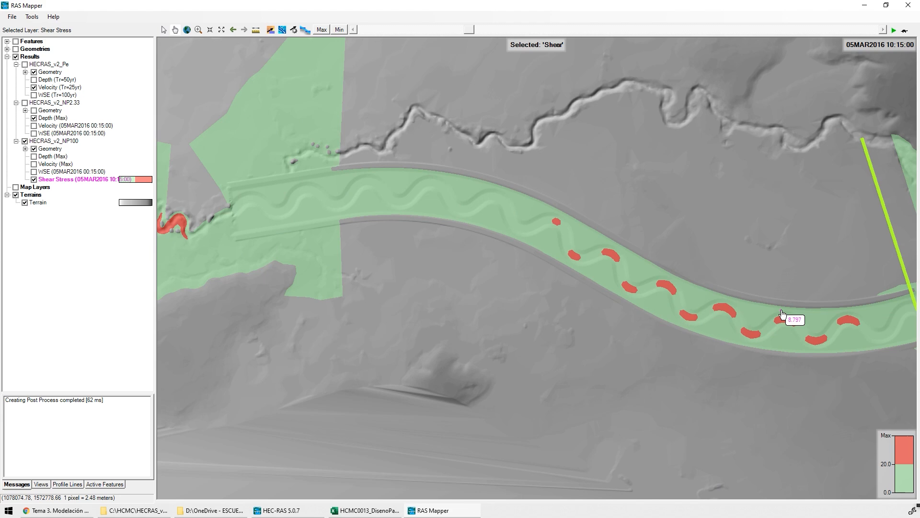
{"action": "left_click_drag", "start_coordinate": [880, 308], "coordinate": [612, 277]}
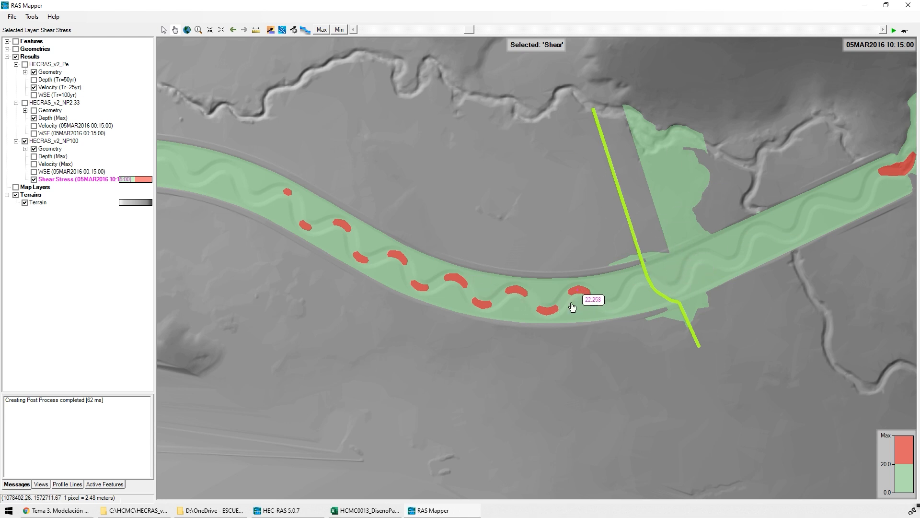
{"action": "left_click_drag", "start_coordinate": [384, 255], "coordinate": [699, 267]}
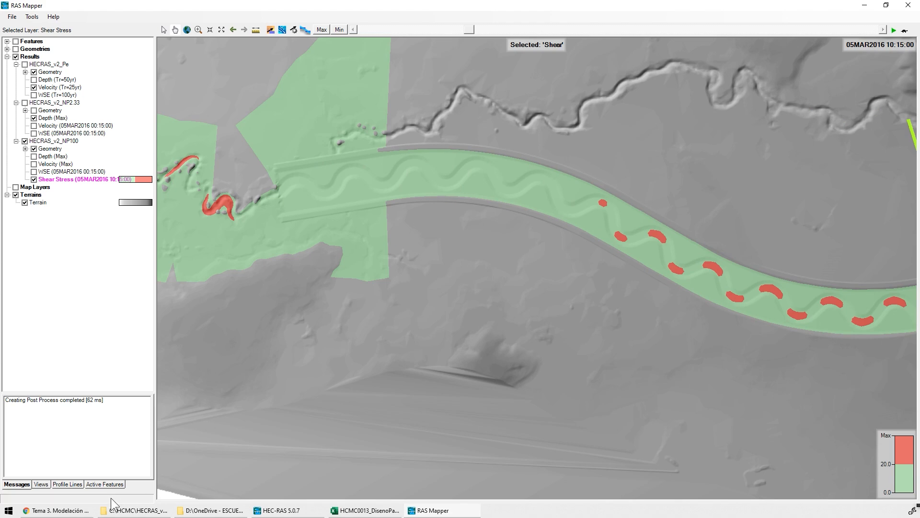
- Switch to the browser and open lesson 3.8, Modelación de pasos de vía en modelos hidráulicos 1D, from the Tema 3 page
{"action": "left_click", "coordinate": [72, 513]}
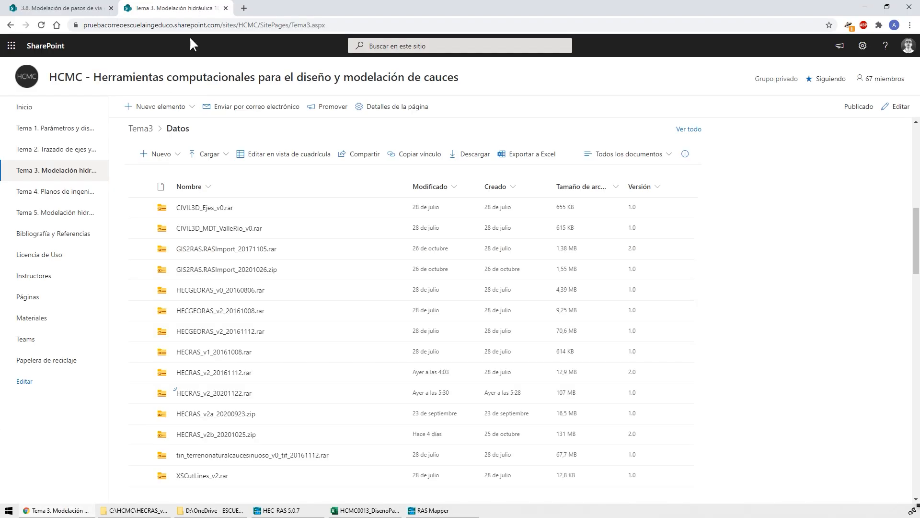
{"action": "scroll", "coordinate": [707, 280], "scroll_direction": "up", "scroll_amount": 6}
{"action": "scroll", "coordinate": [707, 280], "scroll_direction": "down", "scroll_amount": 8}
{"action": "scroll", "coordinate": [661, 302], "scroll_direction": "down", "scroll_amount": 10}
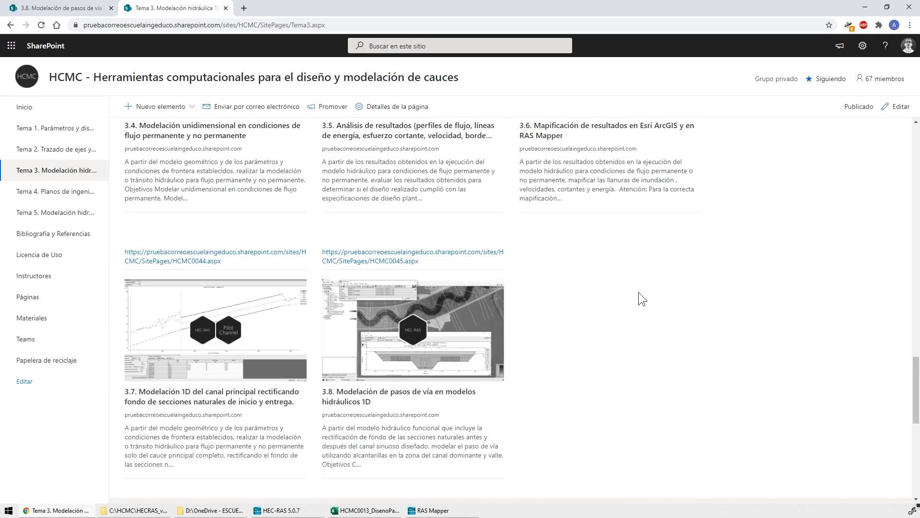
{"action": "left_click", "coordinate": [363, 257]}
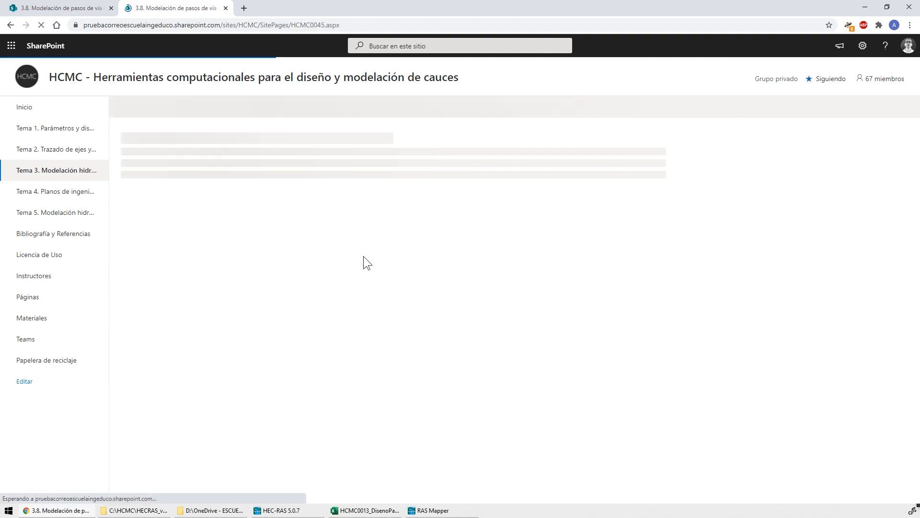
- Read through the lesson 3.8 page, examining the data package, the previous and next lessons and the first Proyecto final activities
{"action": "scroll", "coordinate": [664, 261], "scroll_direction": "down", "scroll_amount": 15}
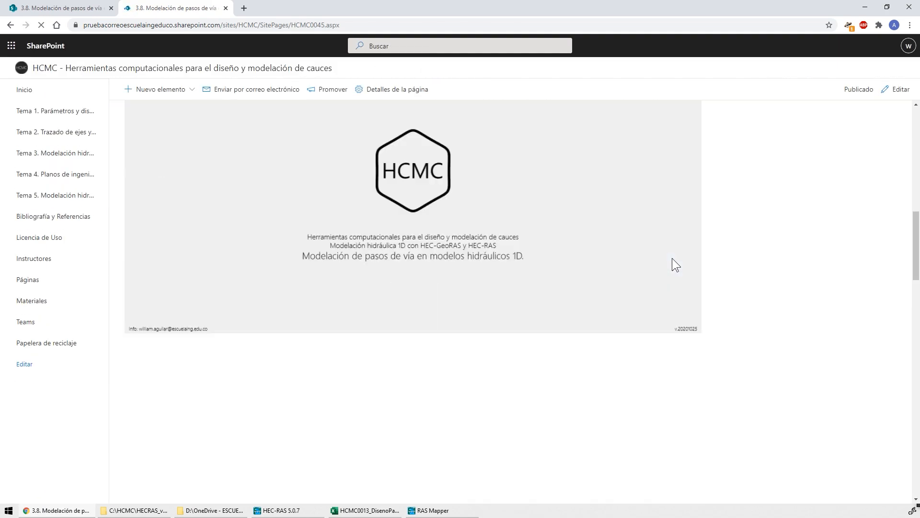
{"action": "scroll", "coordinate": [778, 270], "scroll_direction": "down", "scroll_amount": 13}
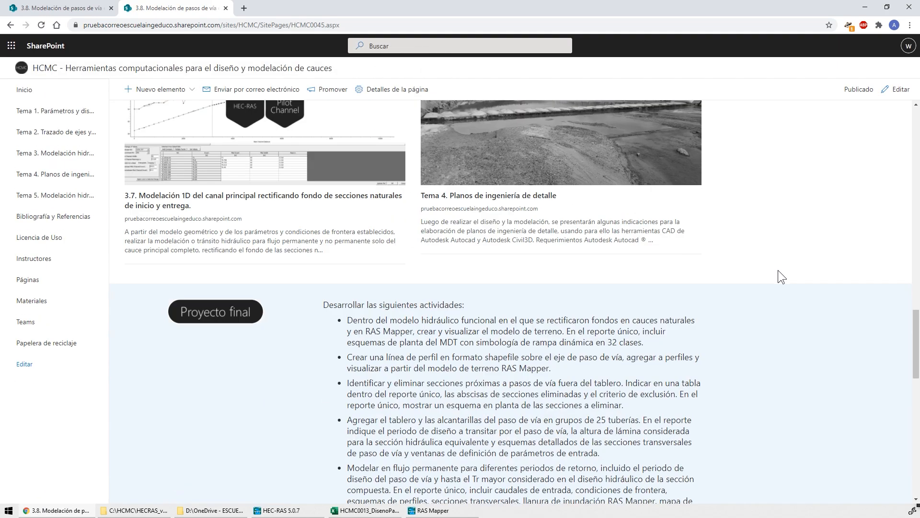
{"action": "scroll", "coordinate": [778, 277], "scroll_direction": "down", "scroll_amount": 2}
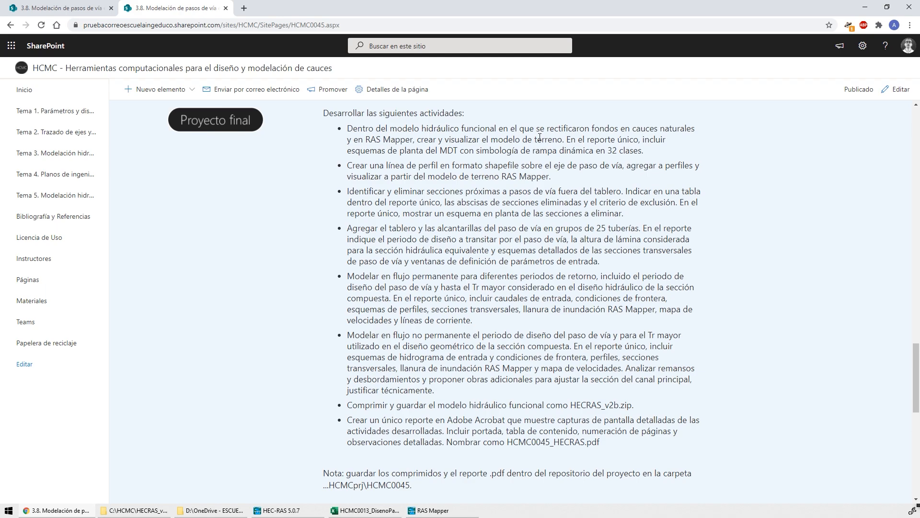
{"action": "scroll", "coordinate": [540, 138], "scroll_direction": "up", "scroll_amount": 20}
{"action": "scroll", "coordinate": [541, 138], "scroll_direction": "down", "scroll_amount": 6}
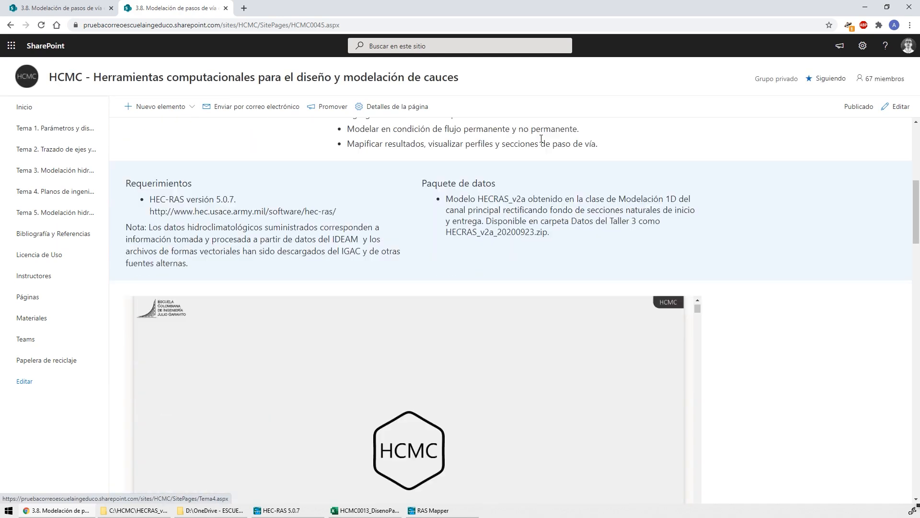
{"action": "scroll", "coordinate": [541, 138], "scroll_direction": "down", "scroll_amount": 10}
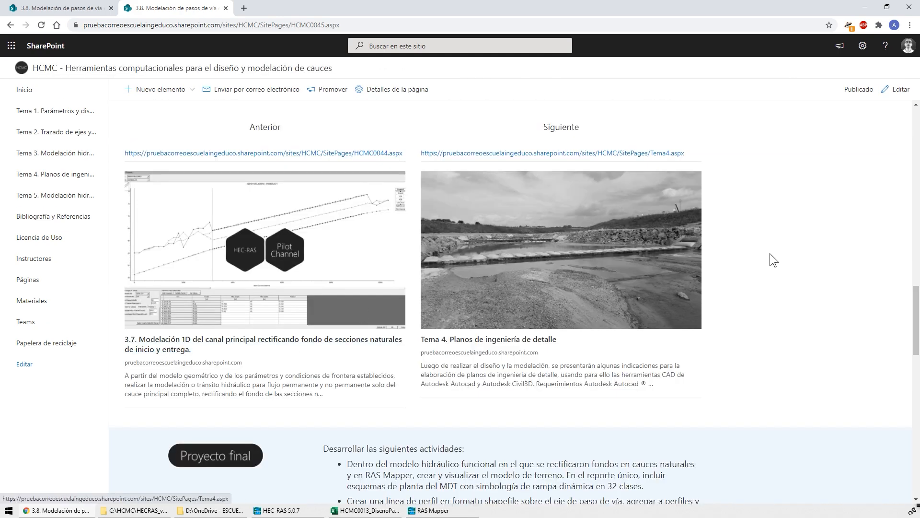
{"action": "scroll", "coordinate": [780, 253], "scroll_direction": "up", "scroll_amount": 1}
{"action": "scroll", "coordinate": [780, 252], "scroll_direction": "down", "scroll_amount": 7}
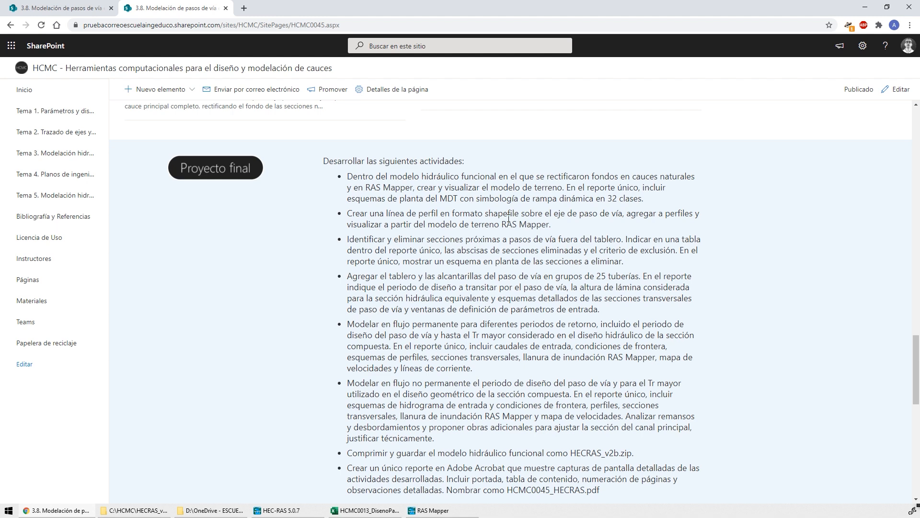
{"action": "scroll", "coordinate": [508, 219], "scroll_direction": "up", "scroll_amount": 1}
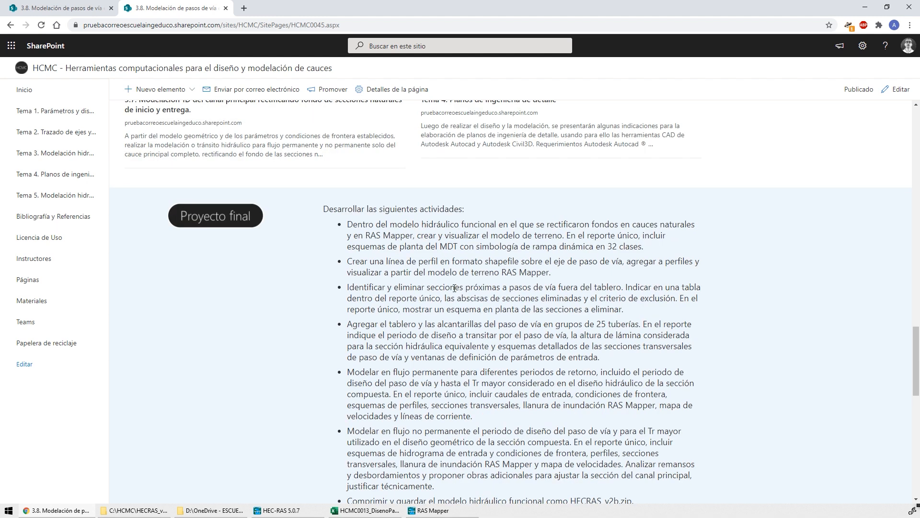
- Switch to RAS Mapper, hide the Results, show the HECRAS_v2 geometry and inspect the cross sections on both sides of the road crossing
{"action": "left_click", "coordinate": [283, 511]}
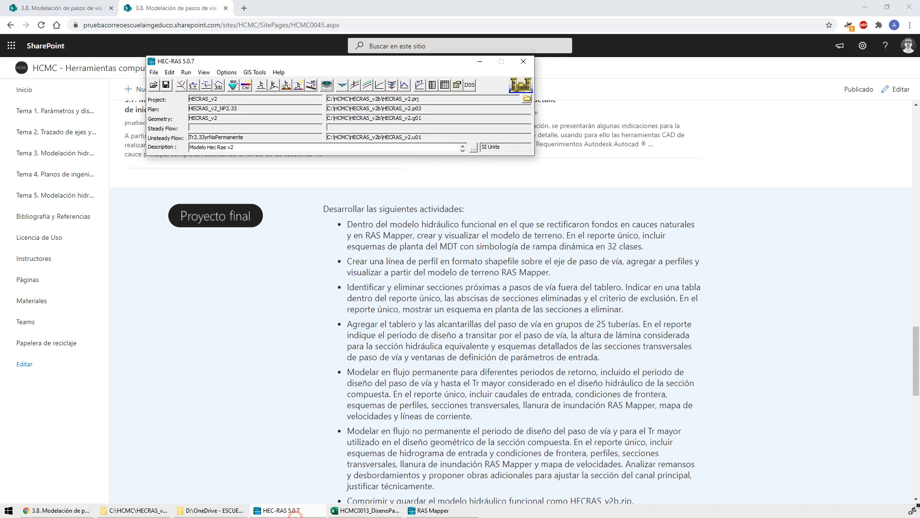
{"action": "left_click", "coordinate": [326, 85]}
{"action": "left_click", "coordinate": [16, 48]}
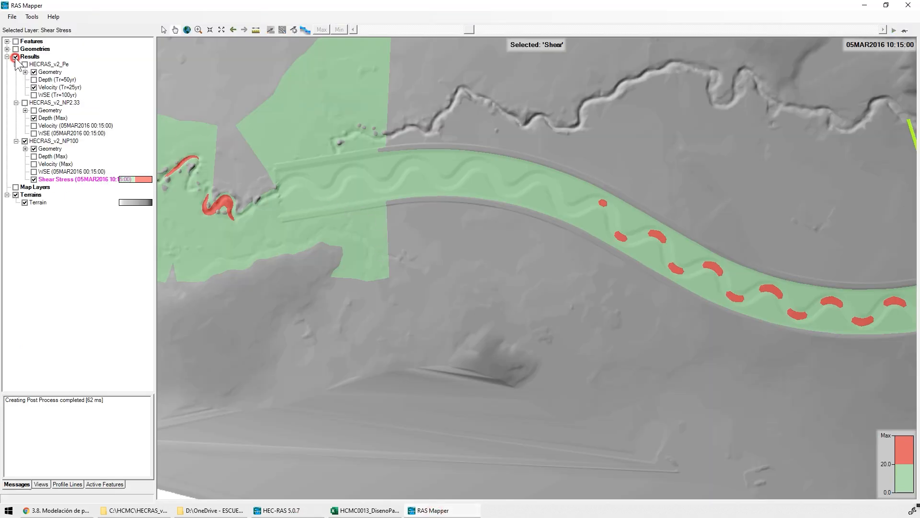
{"action": "left_click", "coordinate": [8, 49]}
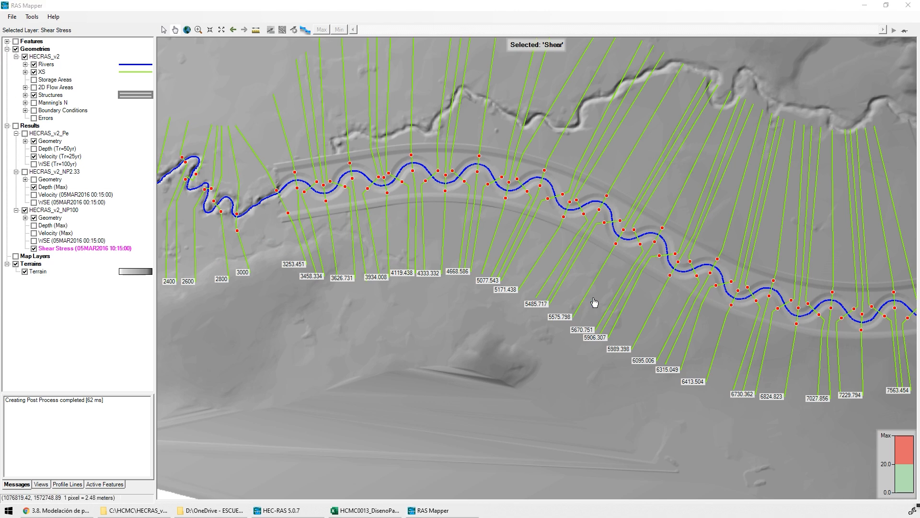
{"action": "left_click_drag", "start_coordinate": [809, 348], "coordinate": [541, 334]}
{"action": "left_click_drag", "start_coordinate": [670, 308], "coordinate": [483, 341]}
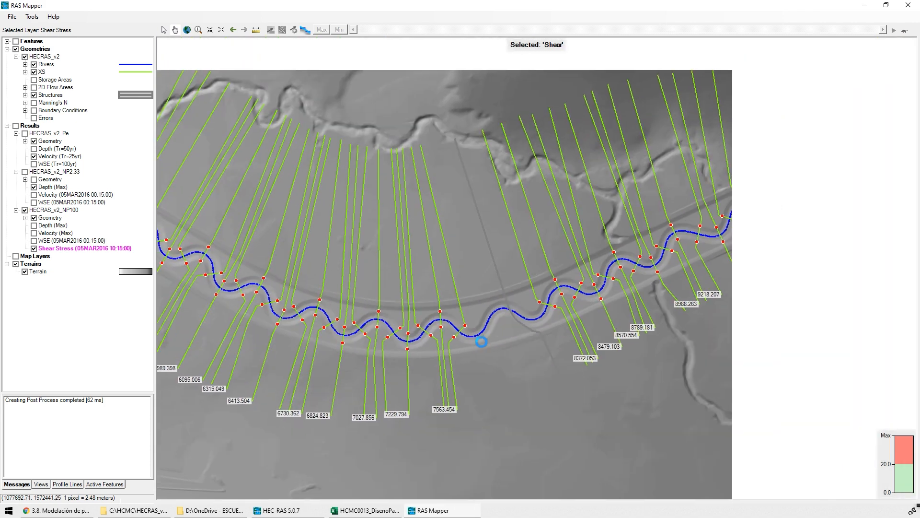
{"action": "scroll", "coordinate": [478, 324], "scroll_direction": "up", "scroll_amount": 1}
{"action": "scroll", "coordinate": [421, 349], "scroll_direction": "up", "scroll_amount": 1}
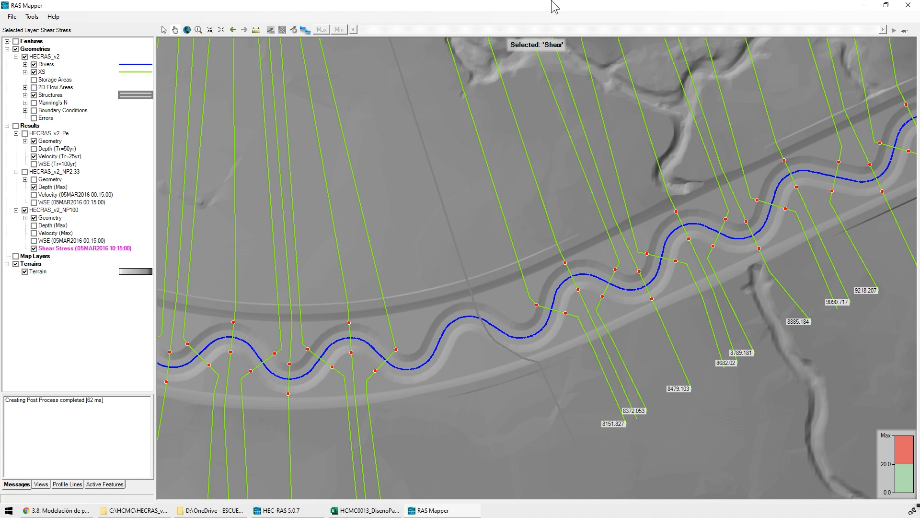
- Minimize RAS Mapper and review the remaining Proyecto final activities, highlighting the unsteady flow modelling task and the file name HECRAS_v2b.zip
{"action": "left_click", "coordinate": [864, 5]}
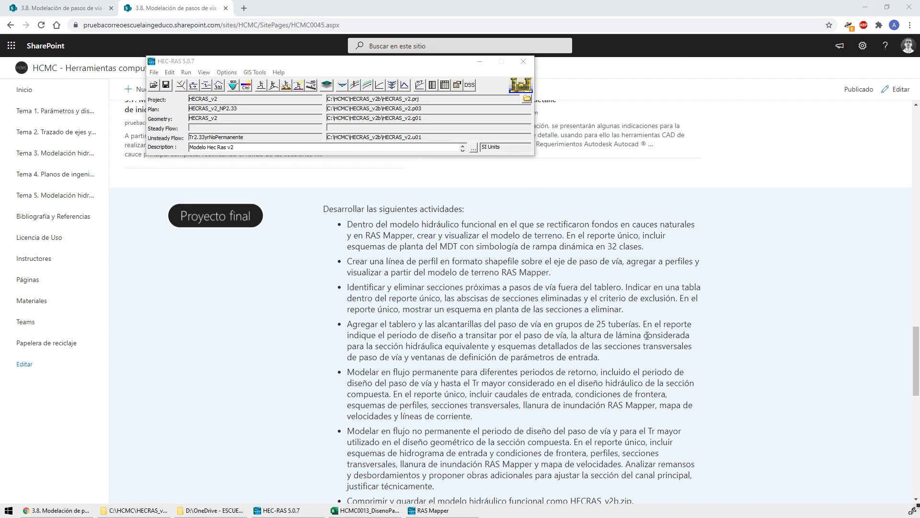
{"action": "scroll", "coordinate": [417, 395], "scroll_direction": "down", "scroll_amount": 1}
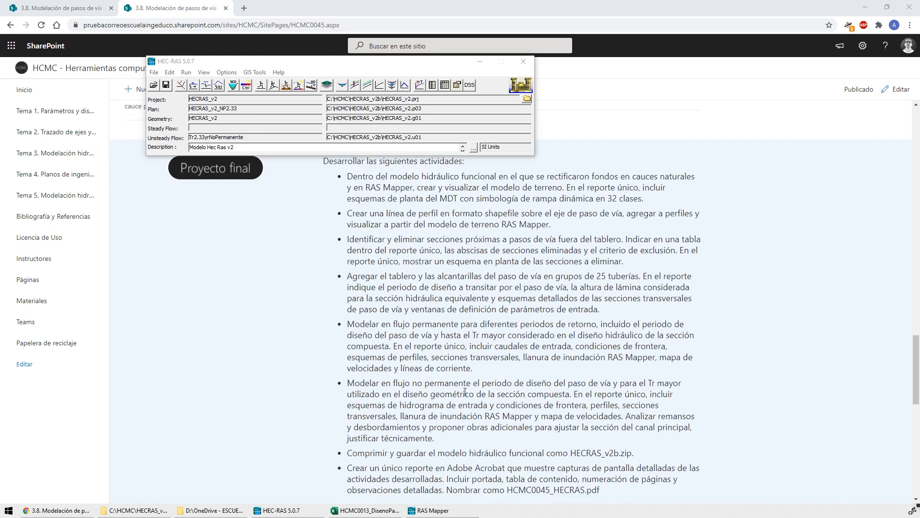
{"action": "scroll", "coordinate": [489, 395], "scroll_direction": "down", "scroll_amount": 1}
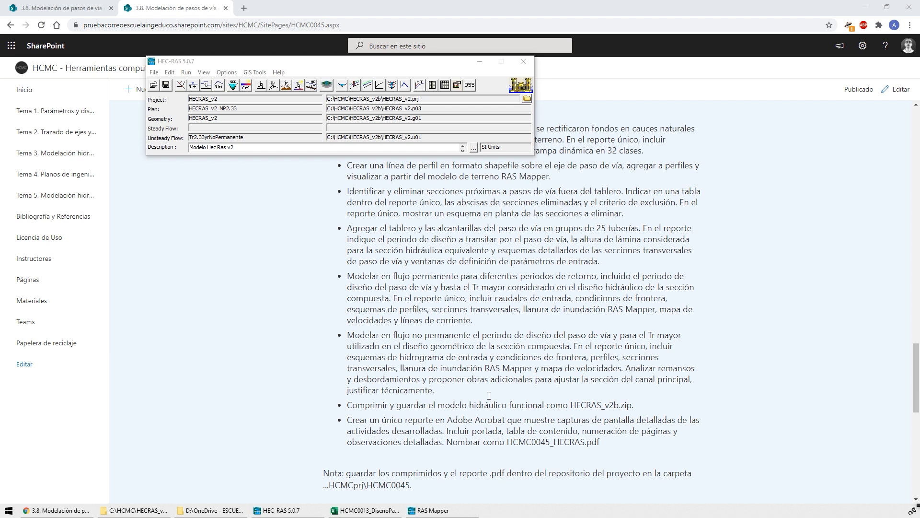
{"action": "left_click_drag", "start_coordinate": [348, 334], "coordinate": [499, 390]}
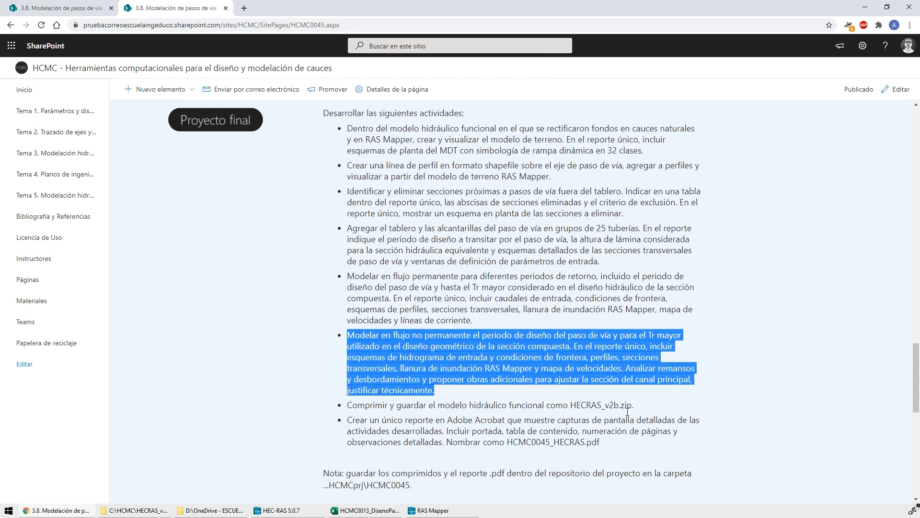
{"action": "left_click_drag", "start_coordinate": [634, 405], "coordinate": [570, 405]}
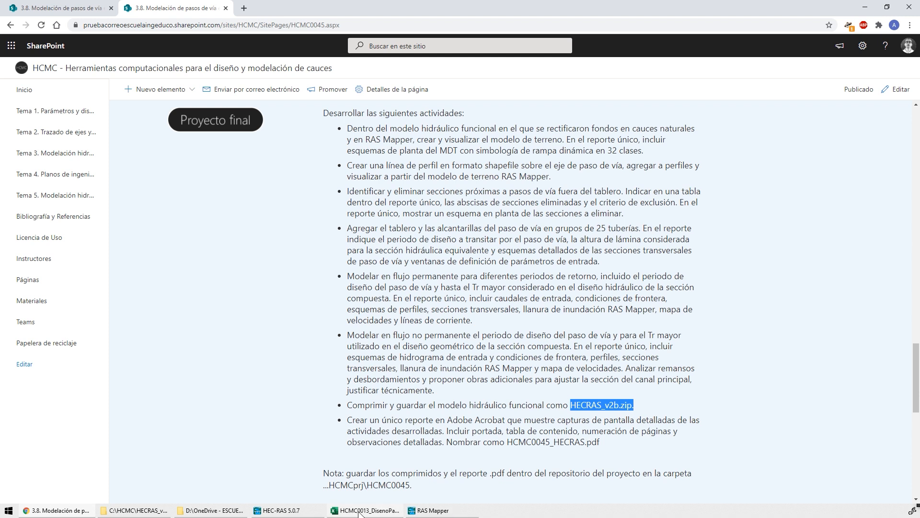
- Bring up the HCMC0013 workbook and return to the lesson 3.8 page in the browser
{"action": "mouse_move", "coordinate": [360, 512]}
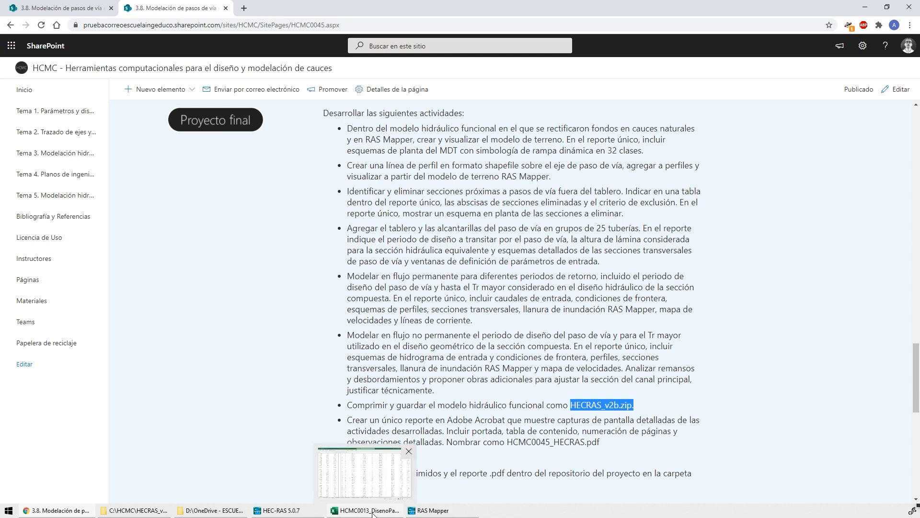
{"action": "left_click", "coordinate": [369, 511]}
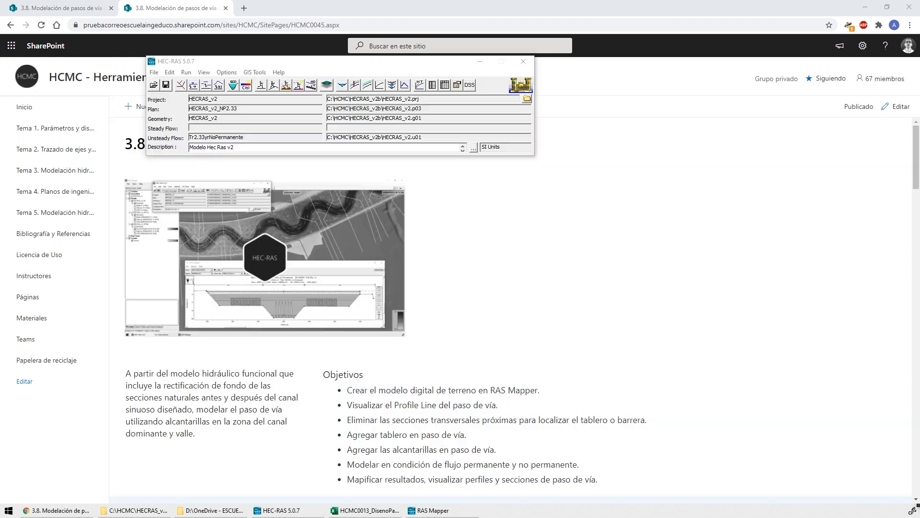
{"action": "left_click", "coordinate": [587, 214]}
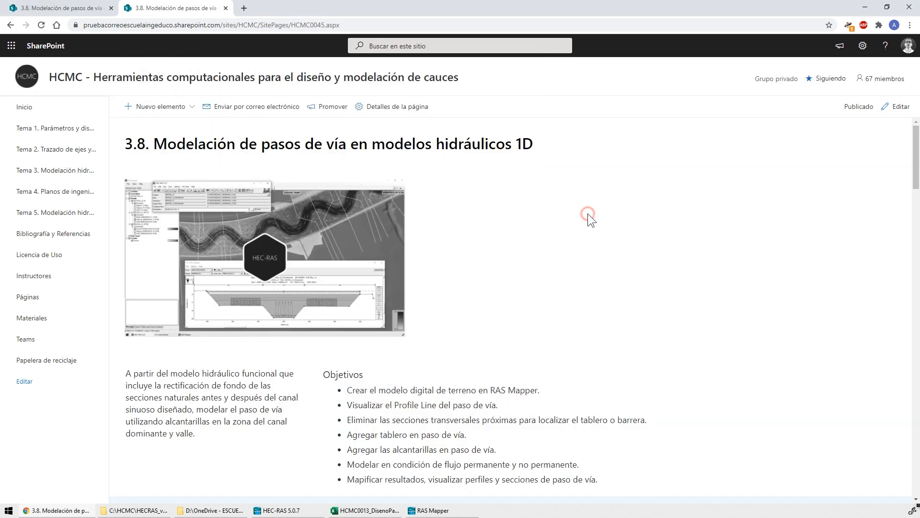